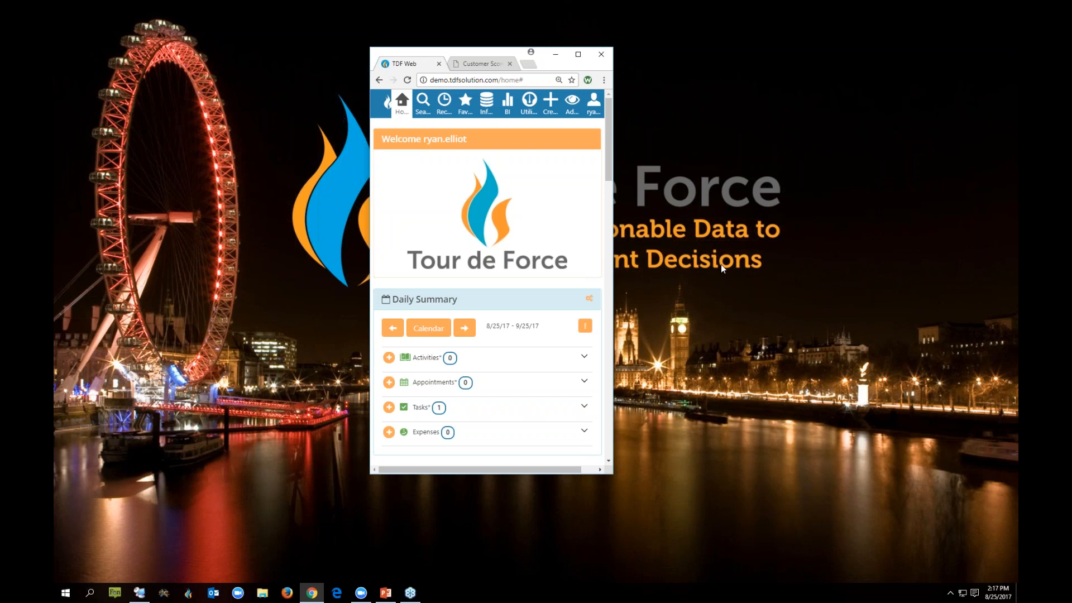
Widen the browser window and maximize it to fill the screen
click(534, 82)
drag(613, 396, 945, 395)
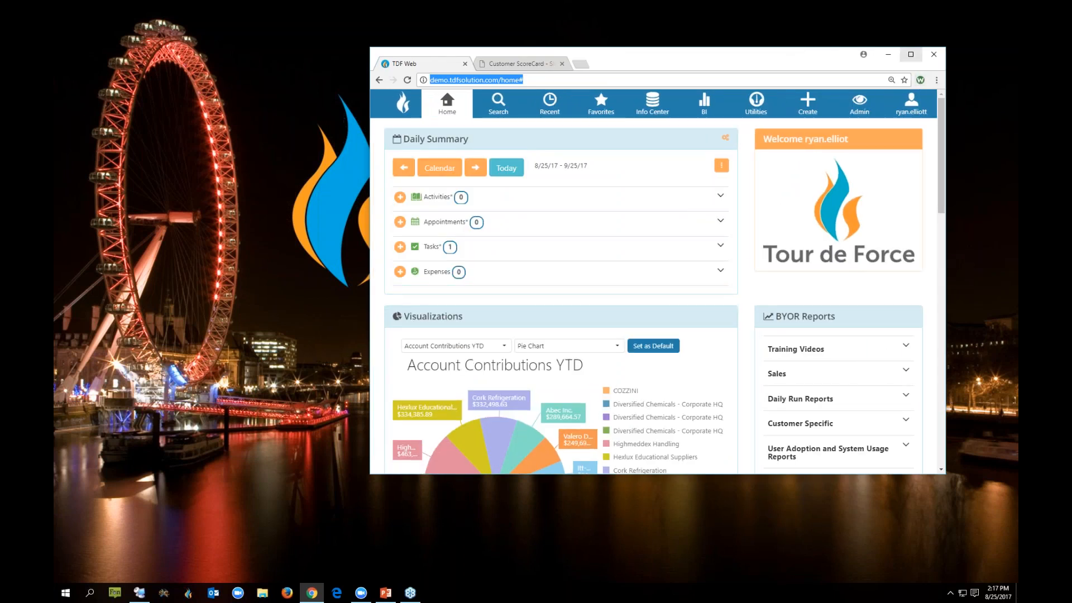
click(910, 55)
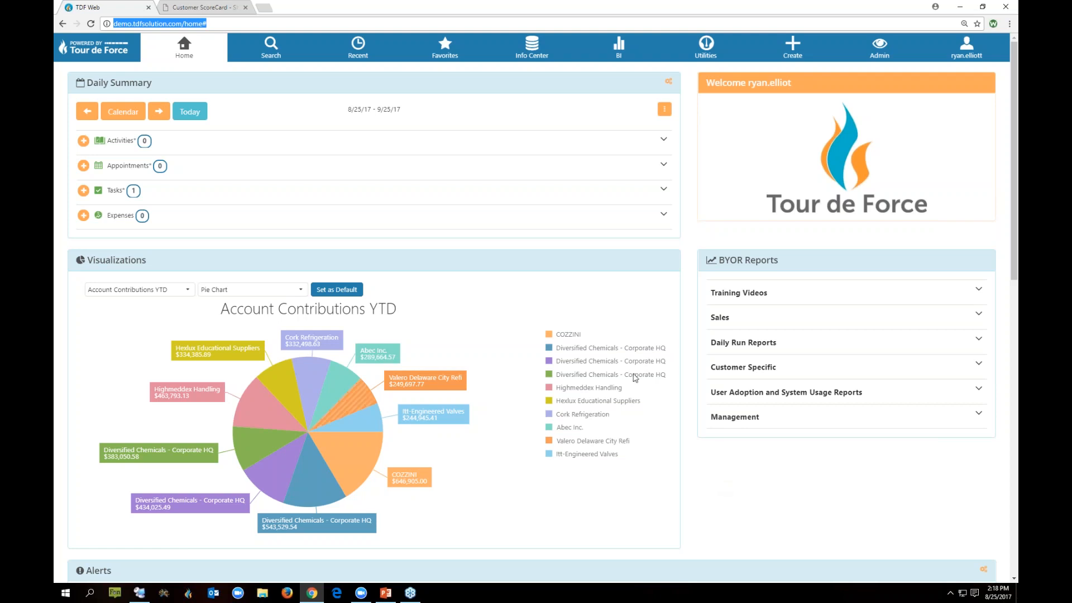
Review the account package hierarchy for a new account, collapsing the Central, Eastern, Midwest and Shared nodes, and cancel the selection
click(797, 50)
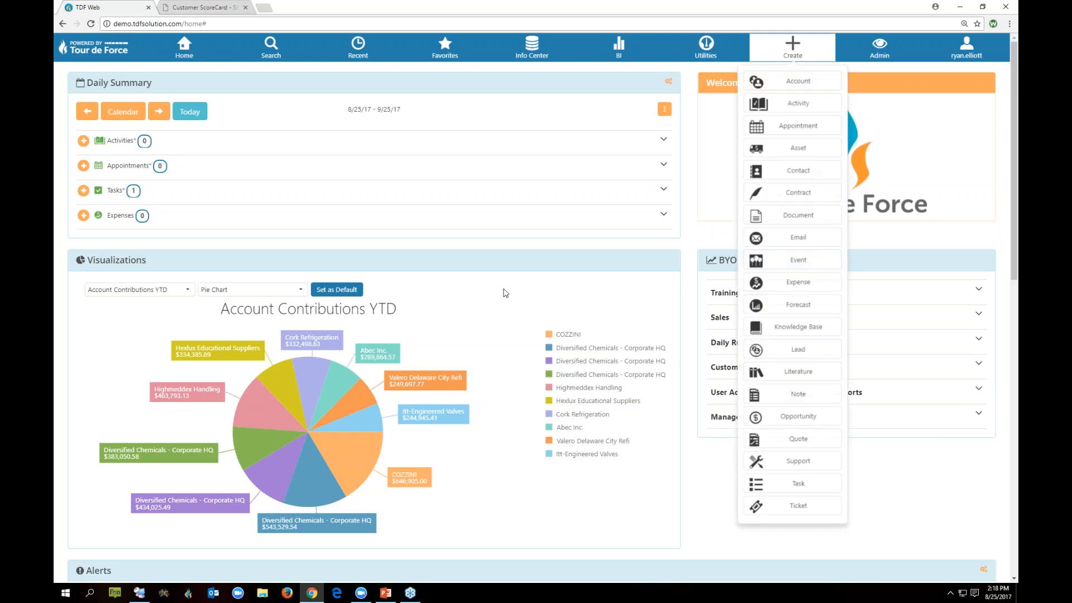
click(798, 82)
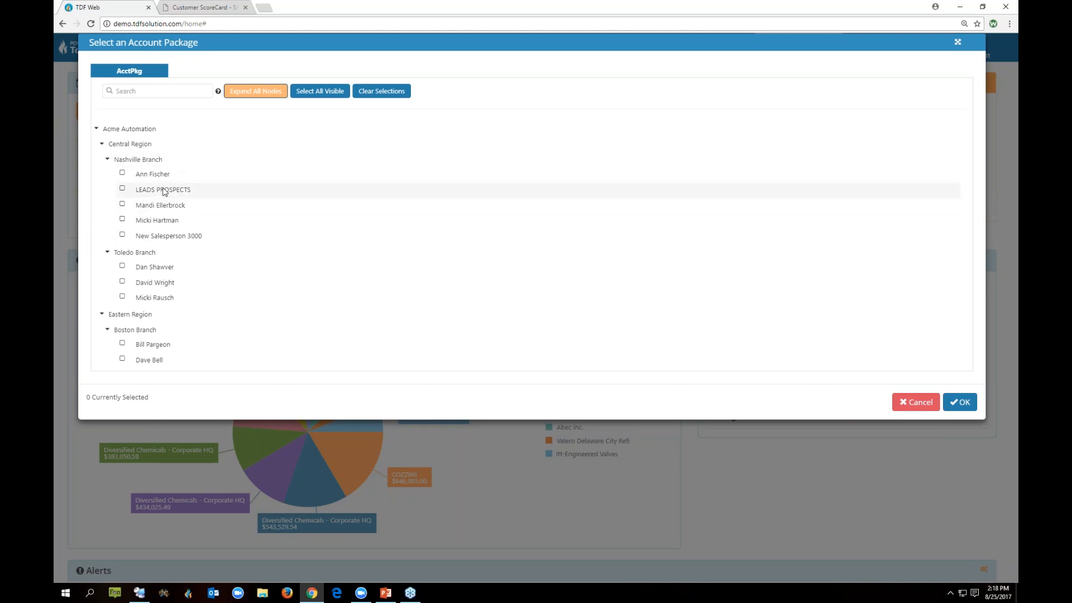
click(102, 144)
click(102, 160)
click(102, 174)
click(101, 191)
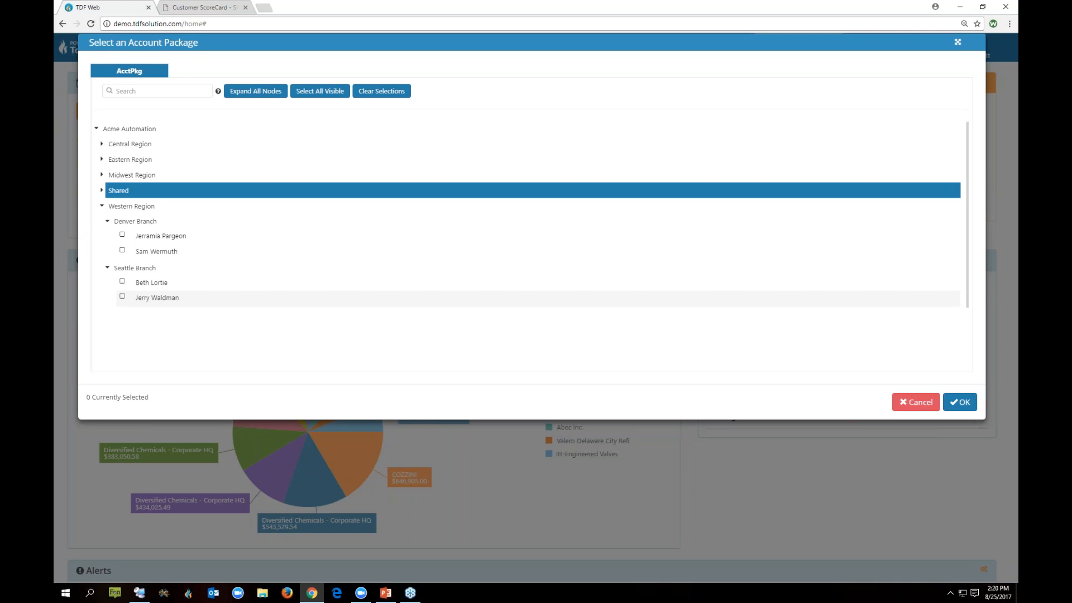
click(904, 402)
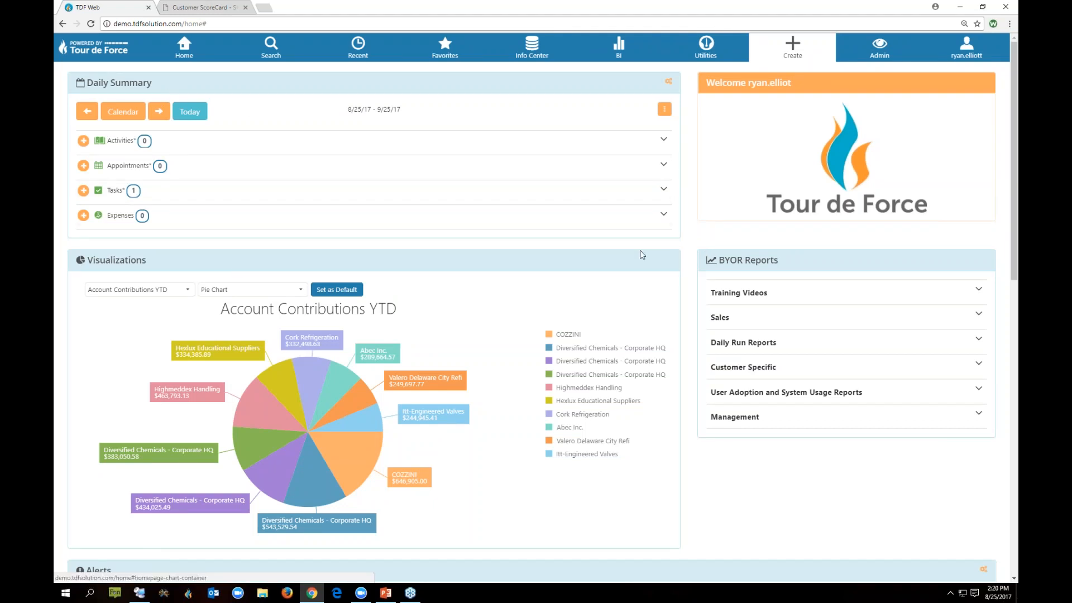
Change the Daily Summary date range to 8/1/17 - 9/1/17 and expand its Appointments list
scroll(402, 335, down, 6)
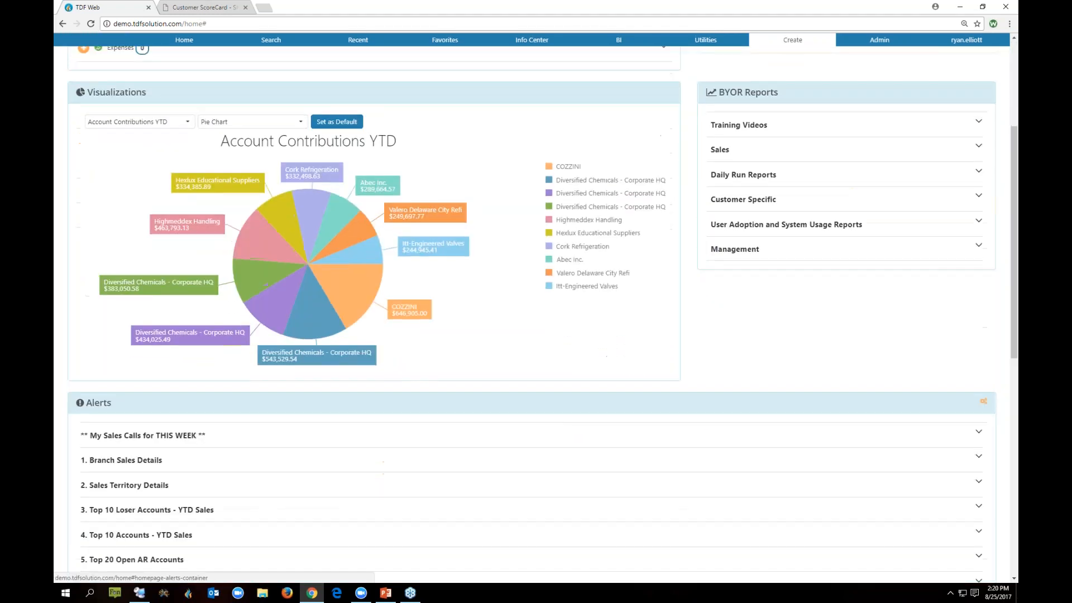
scroll(378, 380, up, 4)
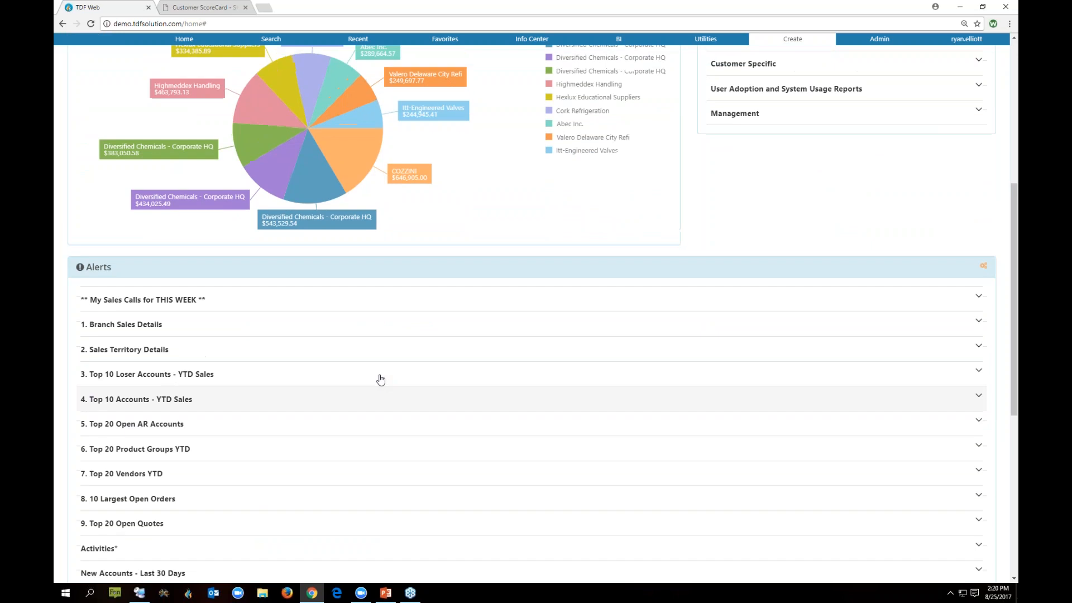
scroll(380, 379, up, 2)
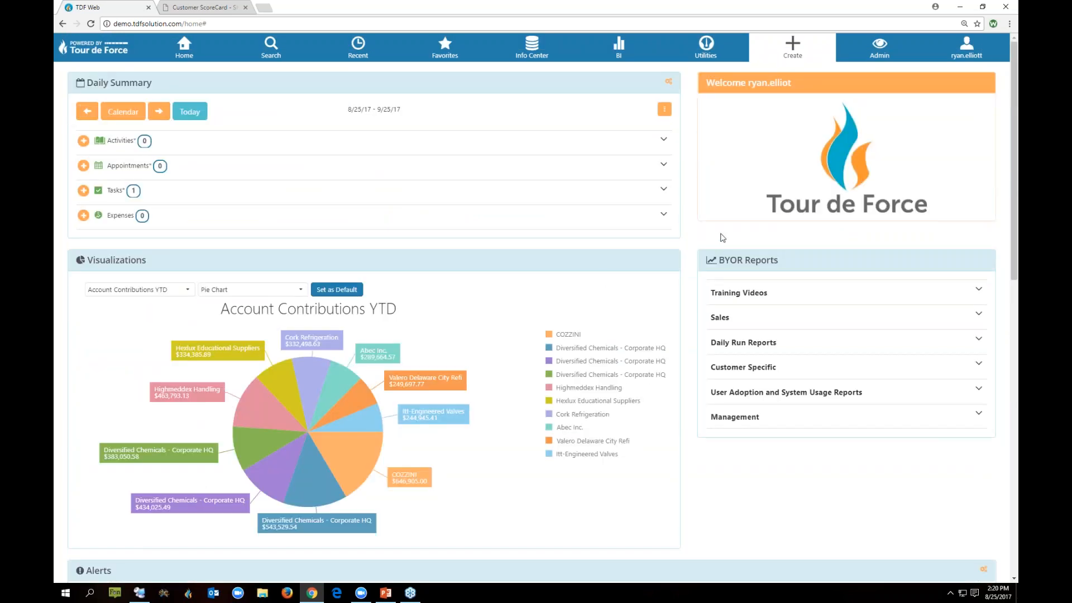
click(663, 109)
click(660, 155)
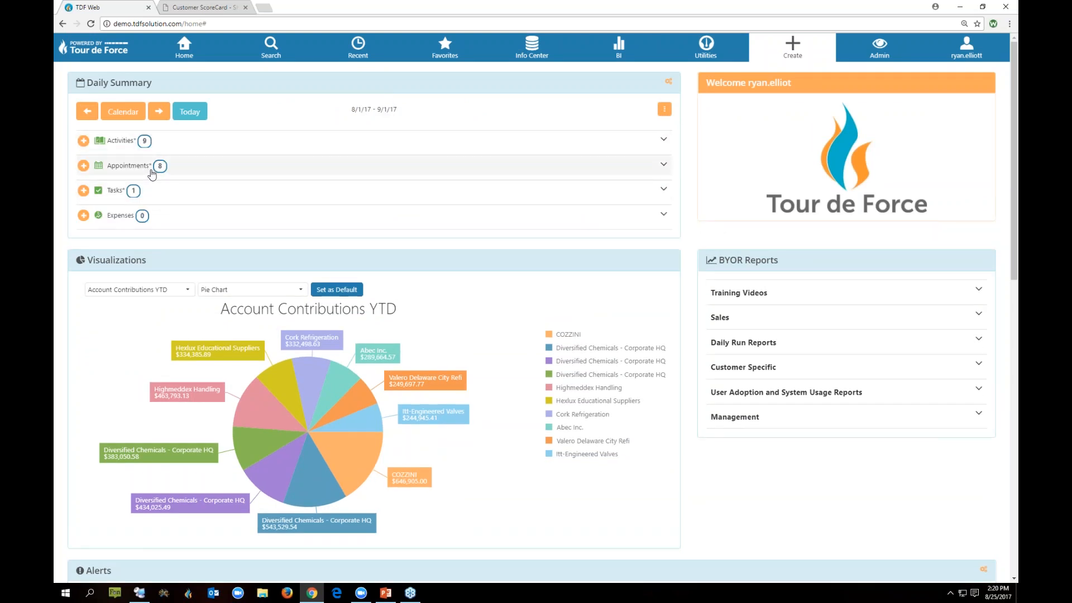
click(151, 174)
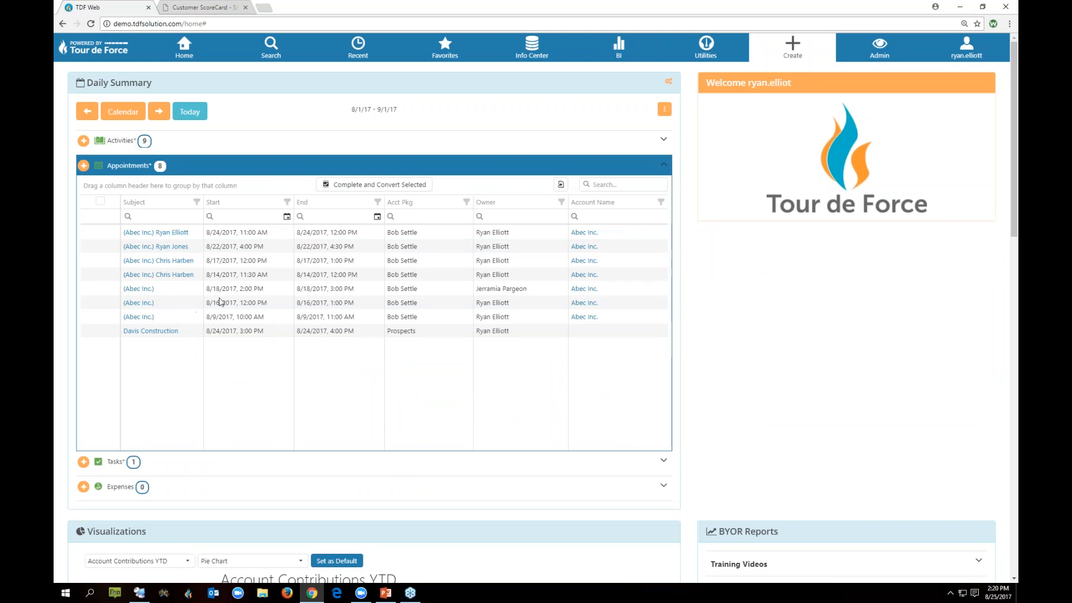
View the Abec Inc. account and its 8/24/2017 11:00 AM appointment record, closing each one
click(584, 232)
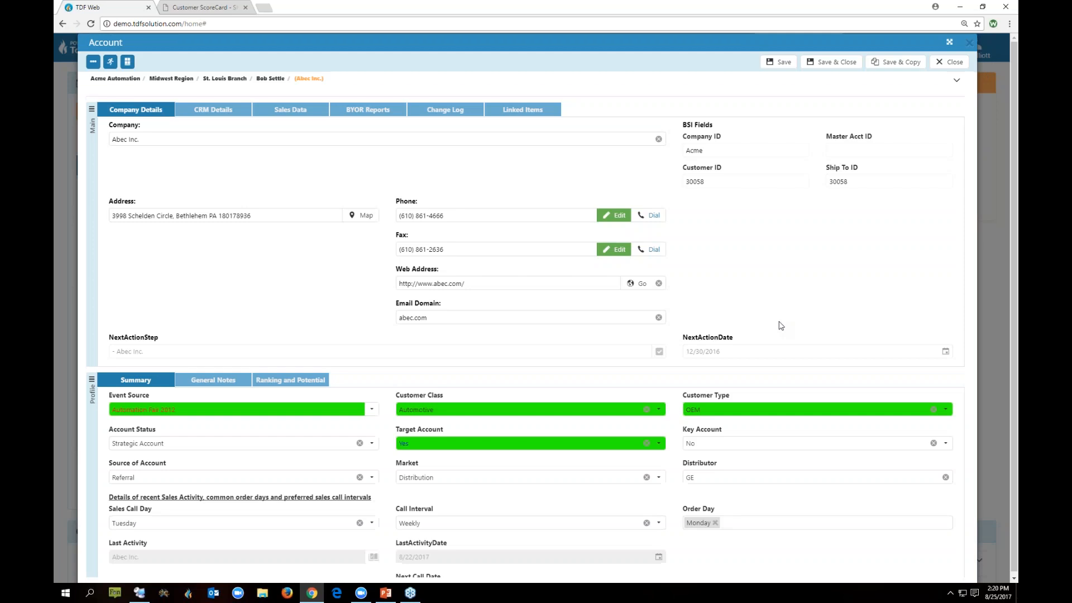
click(969, 43)
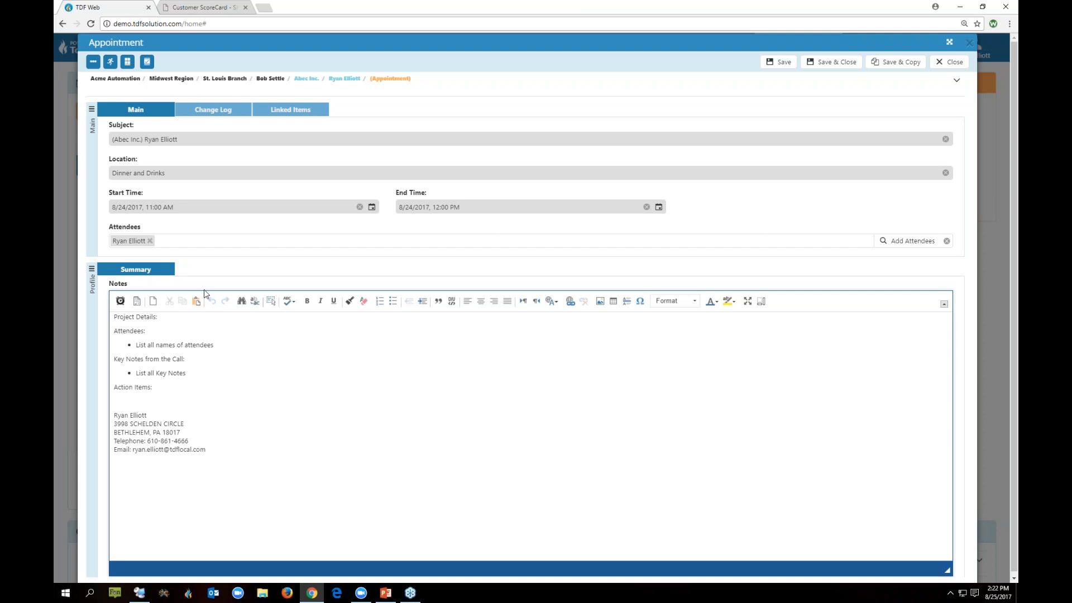
click(953, 62)
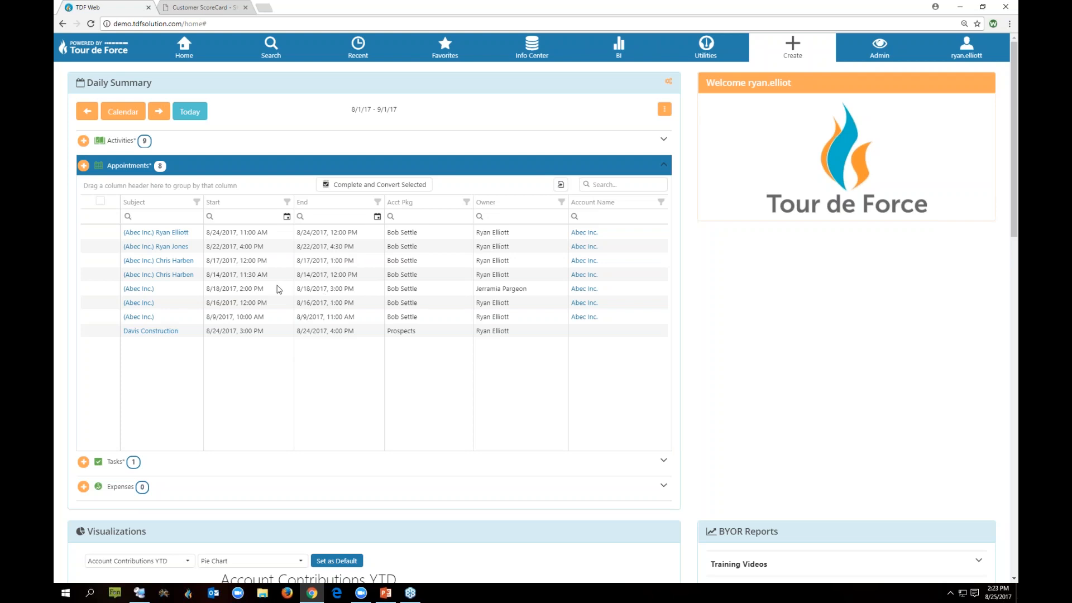
Reopen the Abec Inc. account and inspect the phone number's editable parts and the Customer Class options without changing them
click(583, 233)
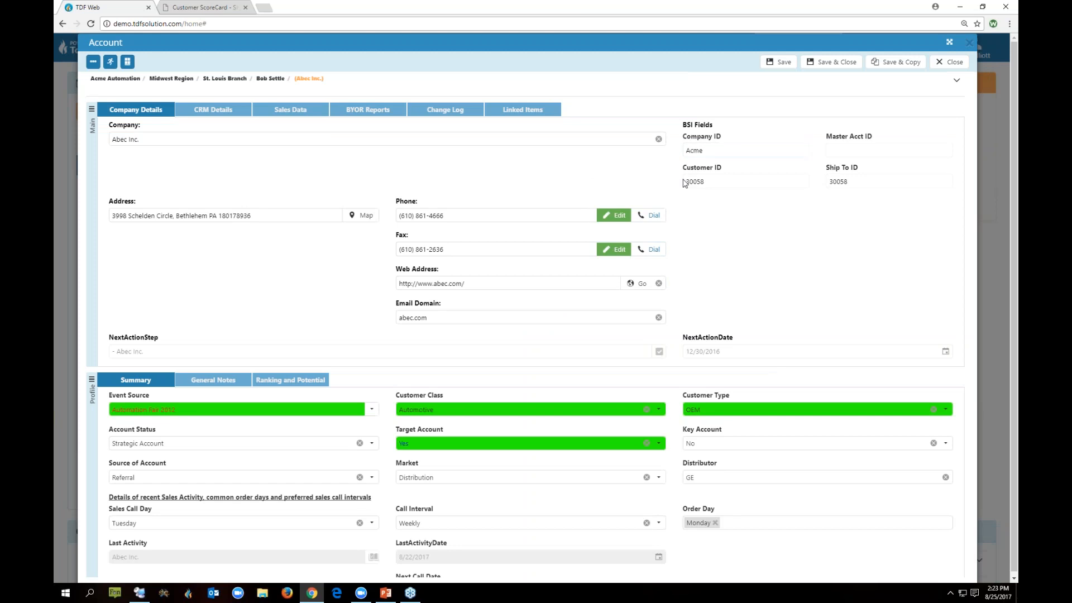
click(614, 215)
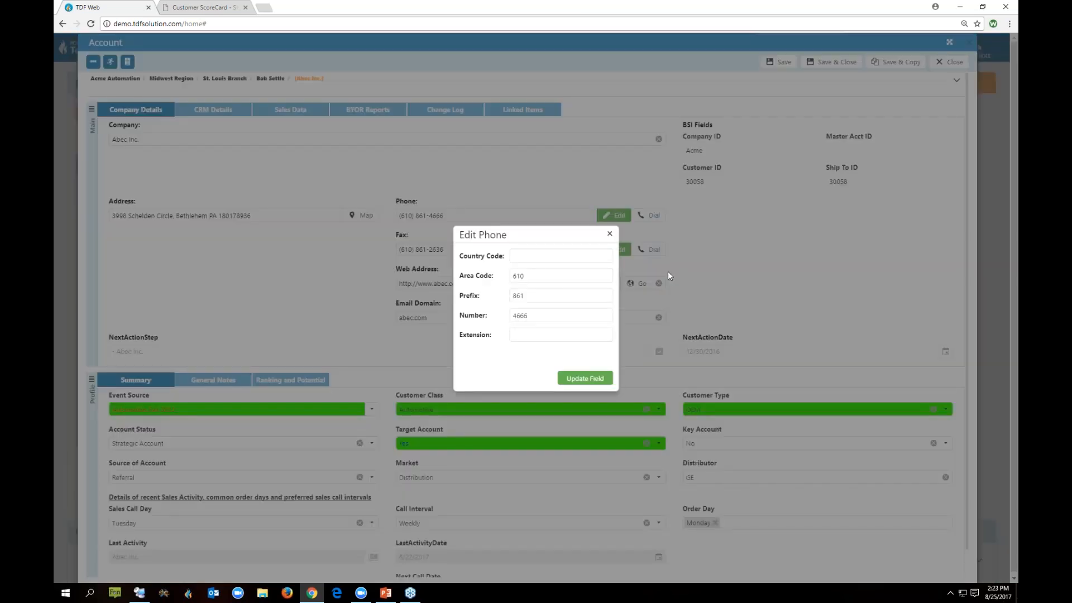
click(609, 233)
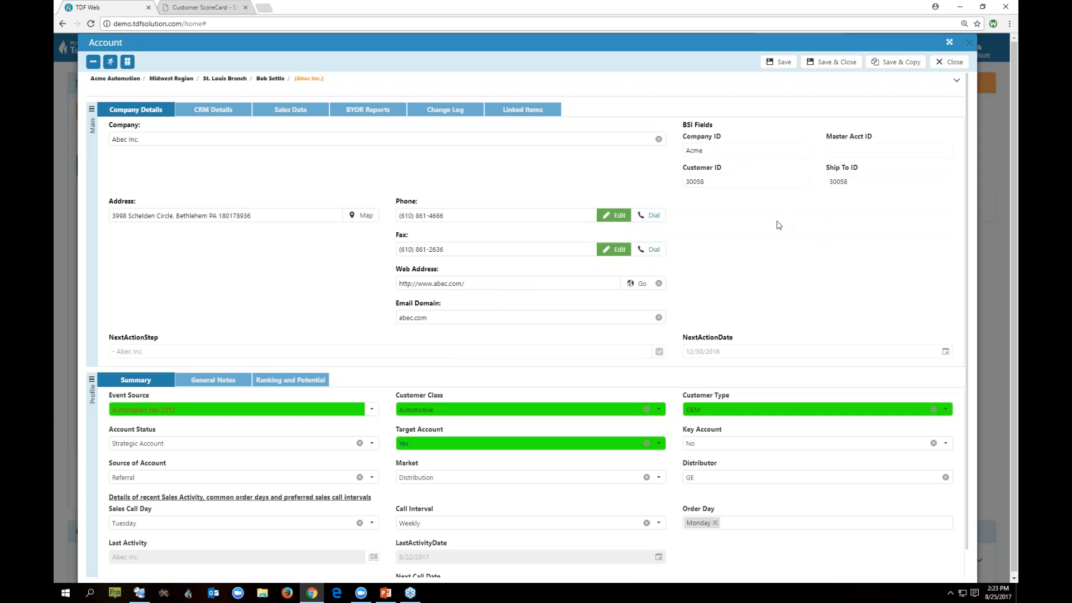
scroll(751, 242, down, 1)
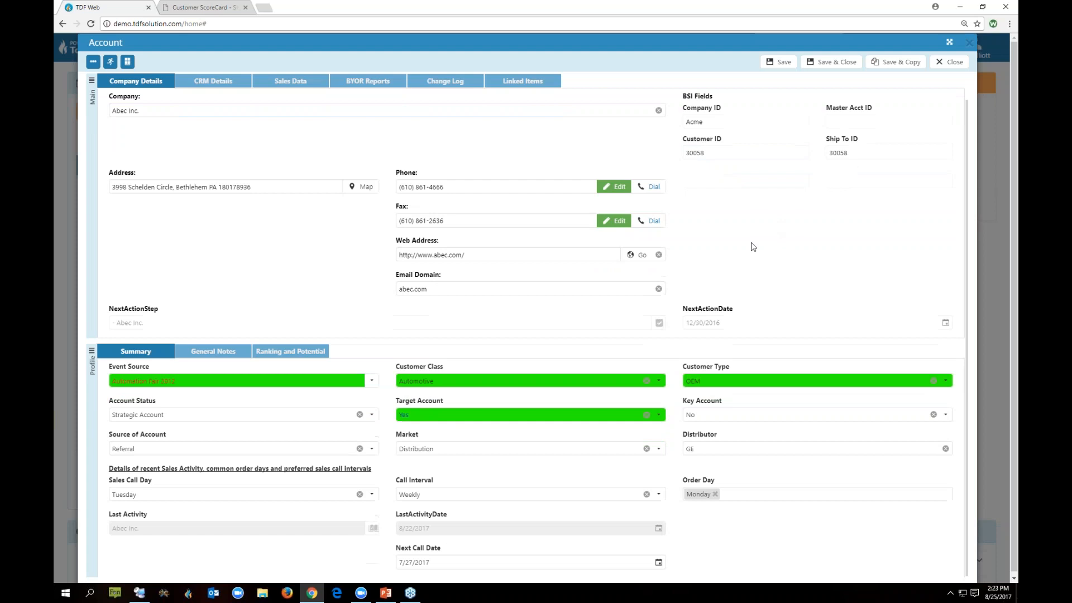
click(659, 381)
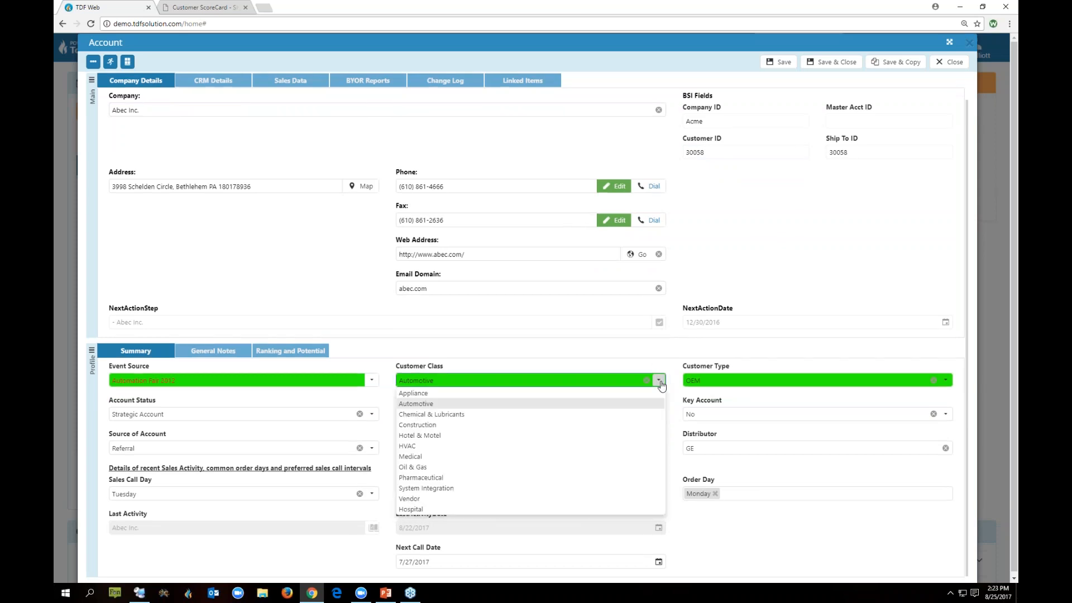
click(660, 382)
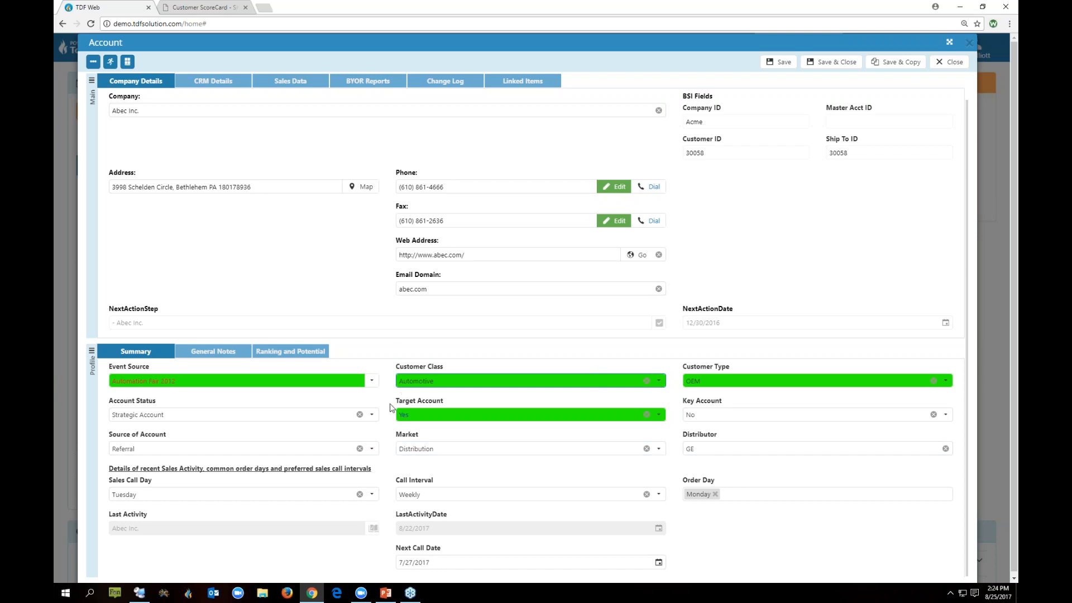
scroll(385, 411, up, 1)
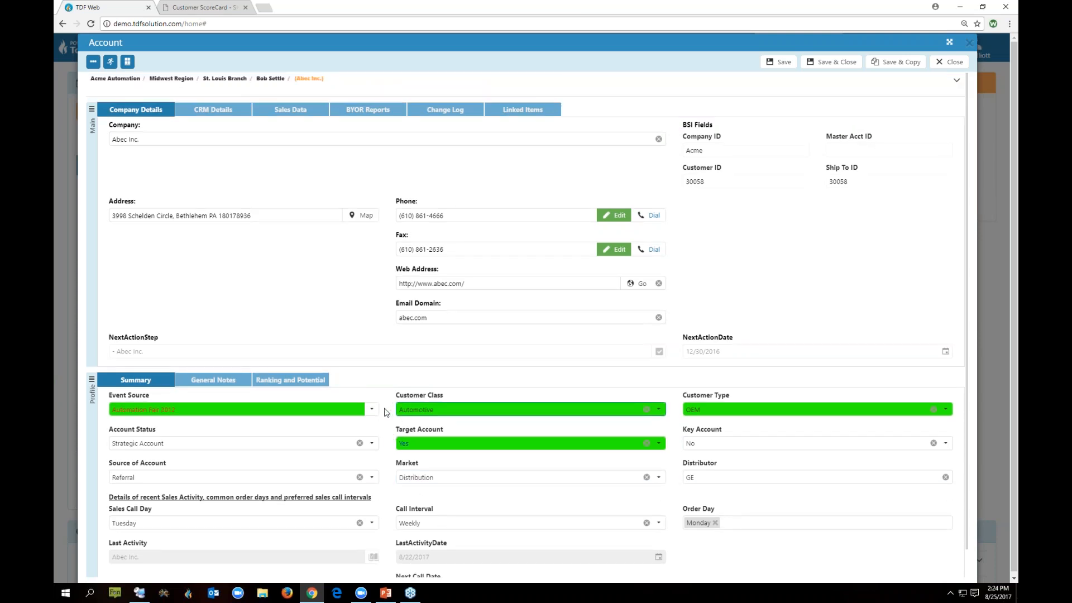
Show the Emails among the Abec Inc. account's linked items
click(540, 109)
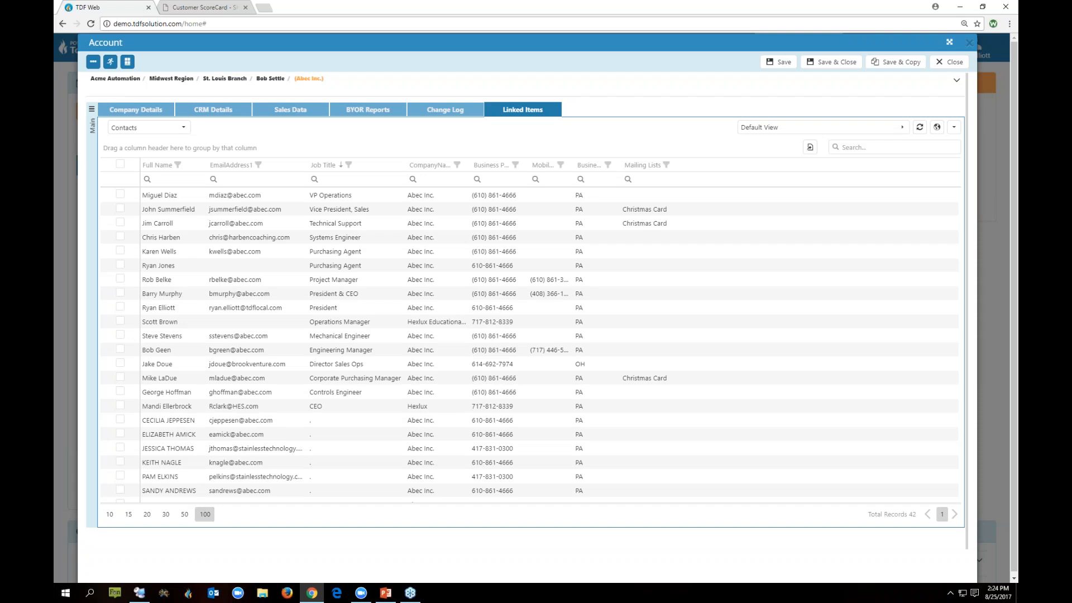
click(186, 131)
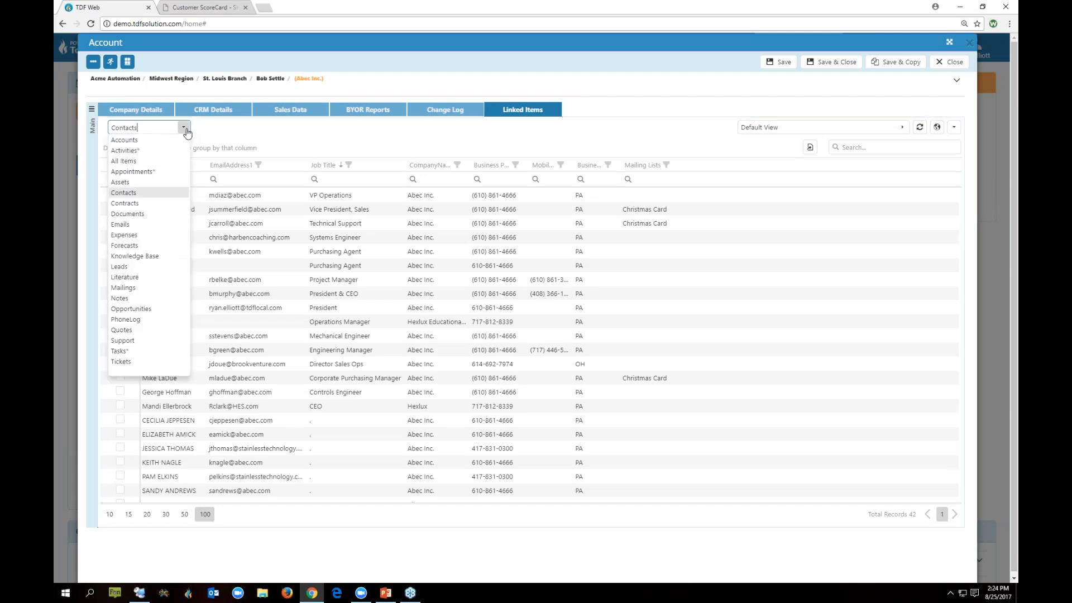
click(121, 225)
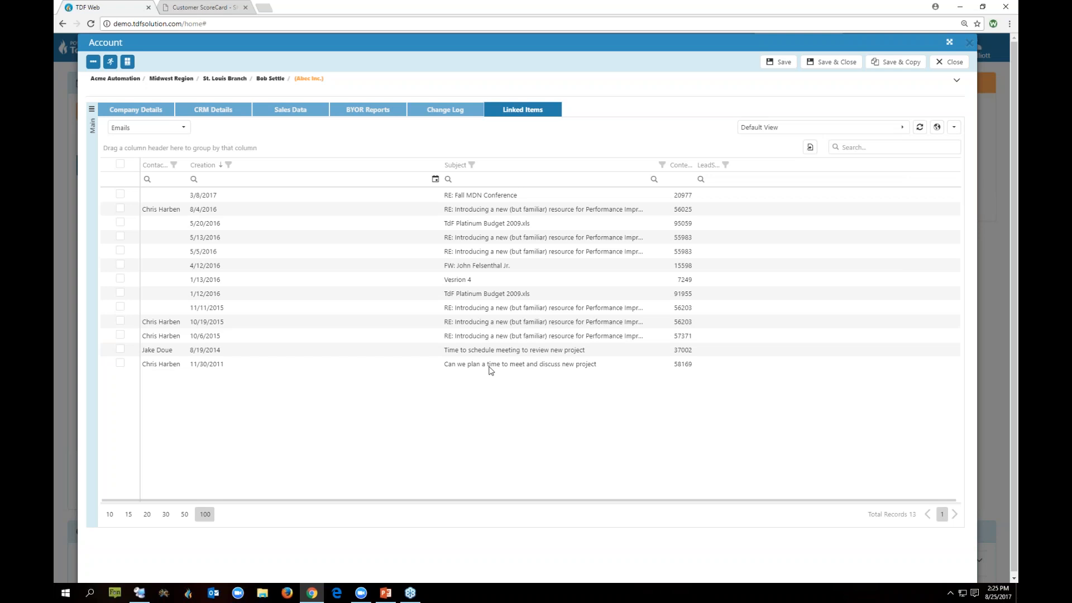
Locate the customer-specific BYOR reports for the account and view the Customer ScoreCard - PreCall Summary
click(375, 115)
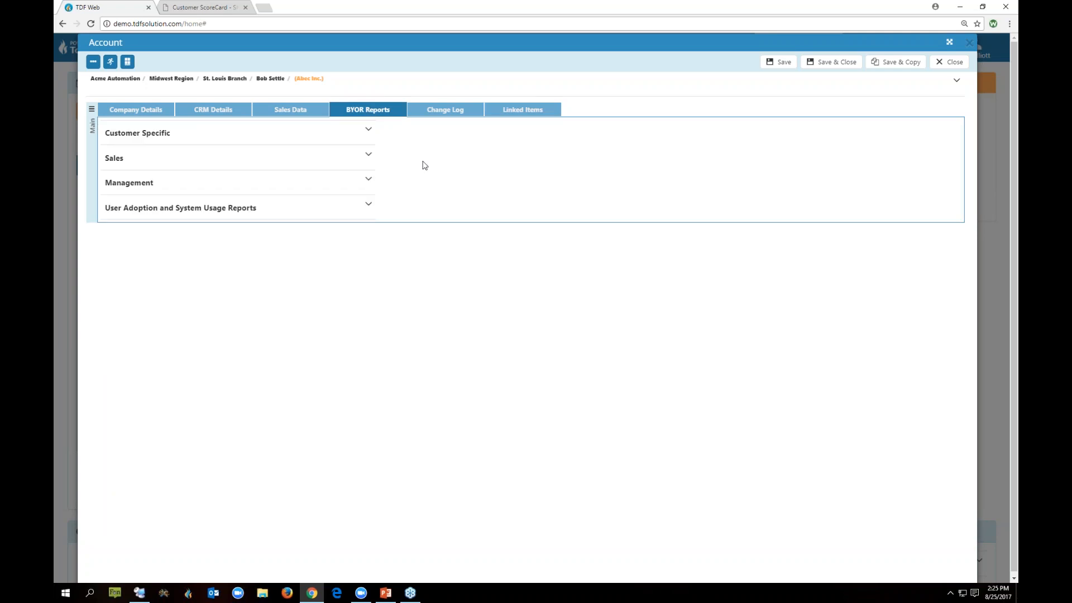
click(308, 137)
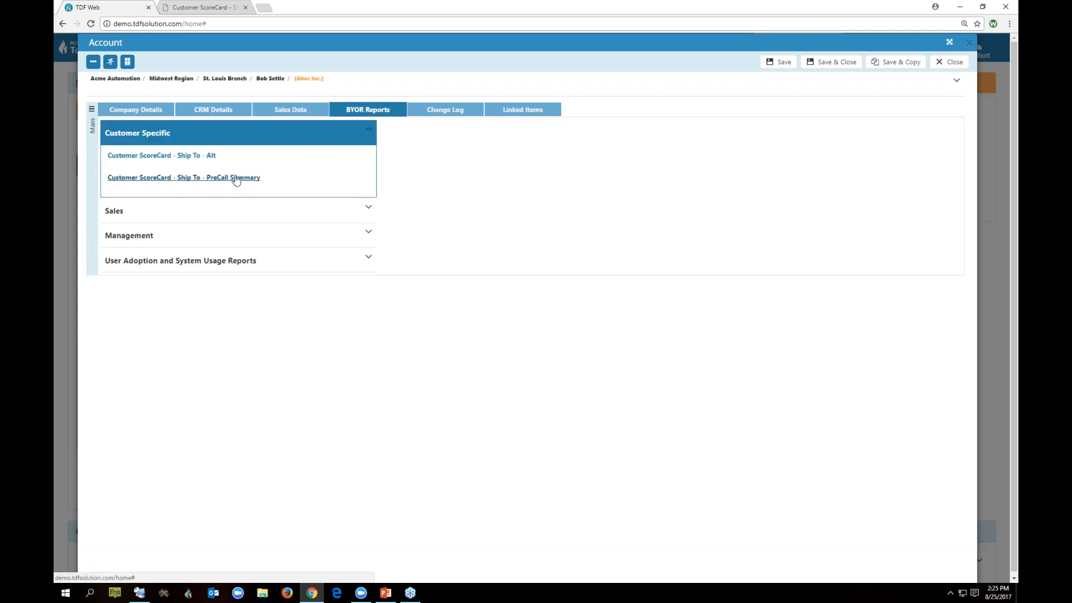
click(206, 8)
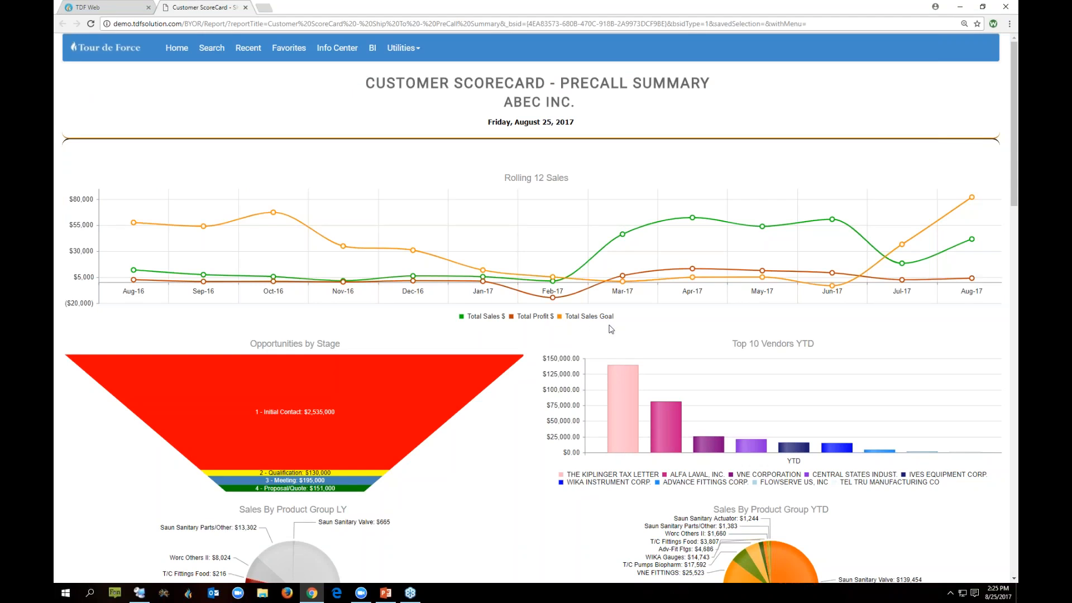
Examine the scorecard's Rolling 12 Sales, opportunity and product group charts, and highlight the AR_90 amount
mouse_move(483, 271)
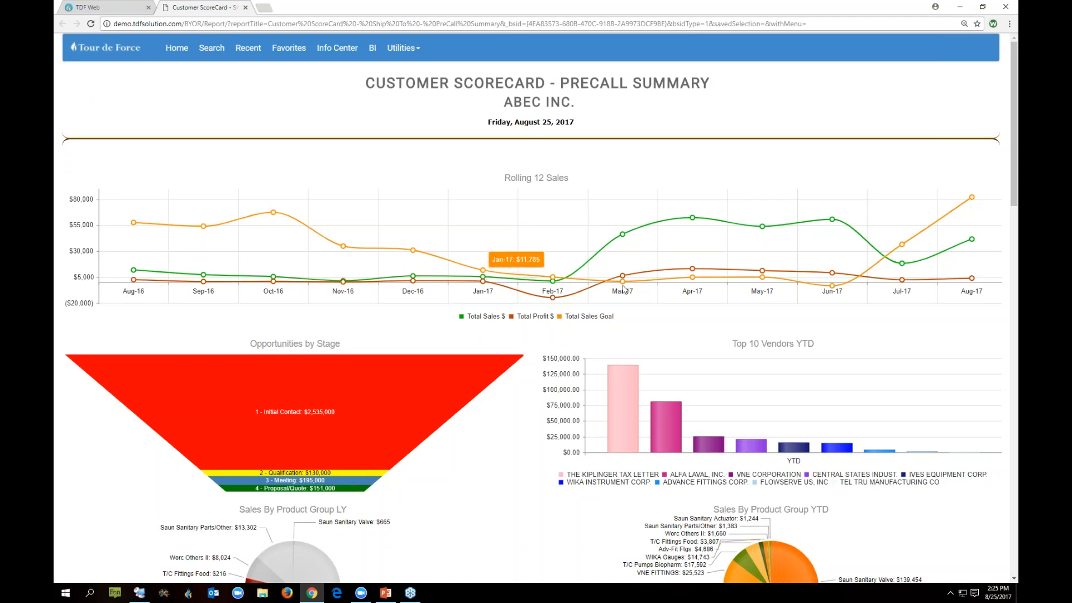
mouse_move(624, 286)
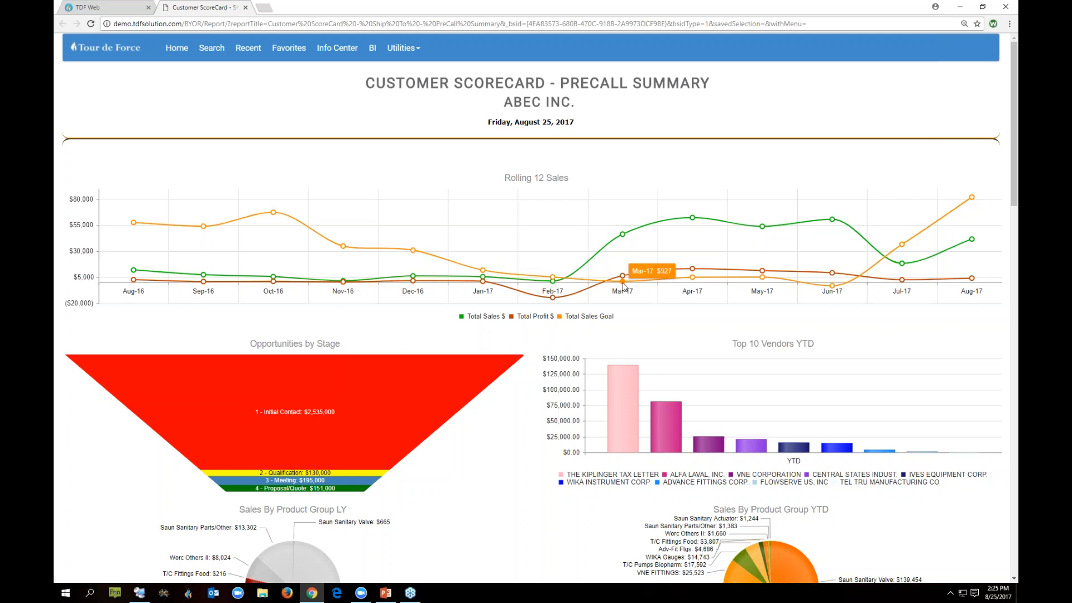
scroll(488, 439, down, 4)
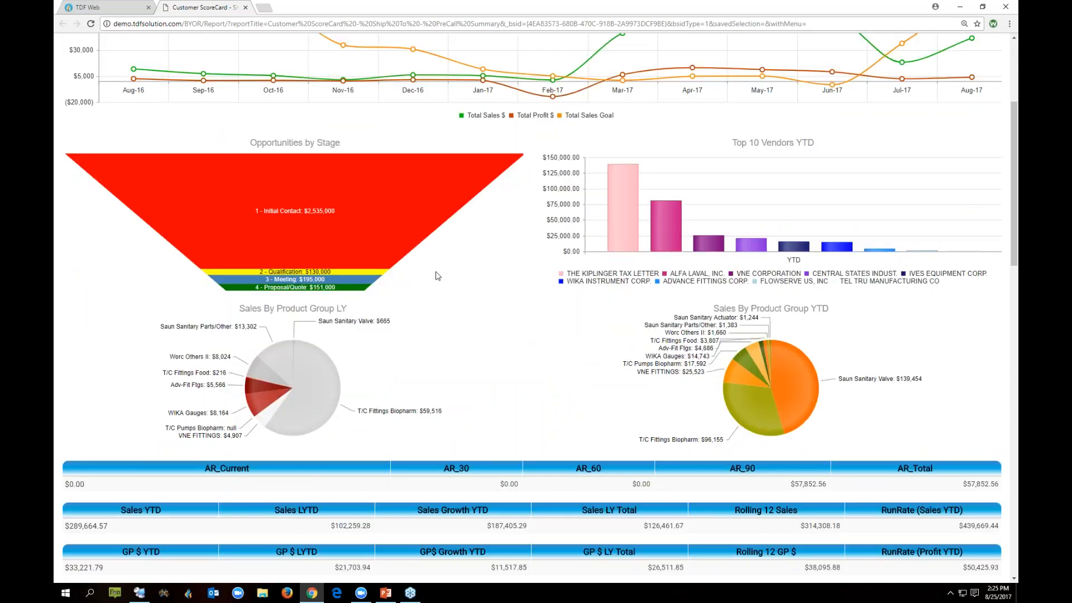
mouse_move(418, 181)
scroll(540, 348, down, 3)
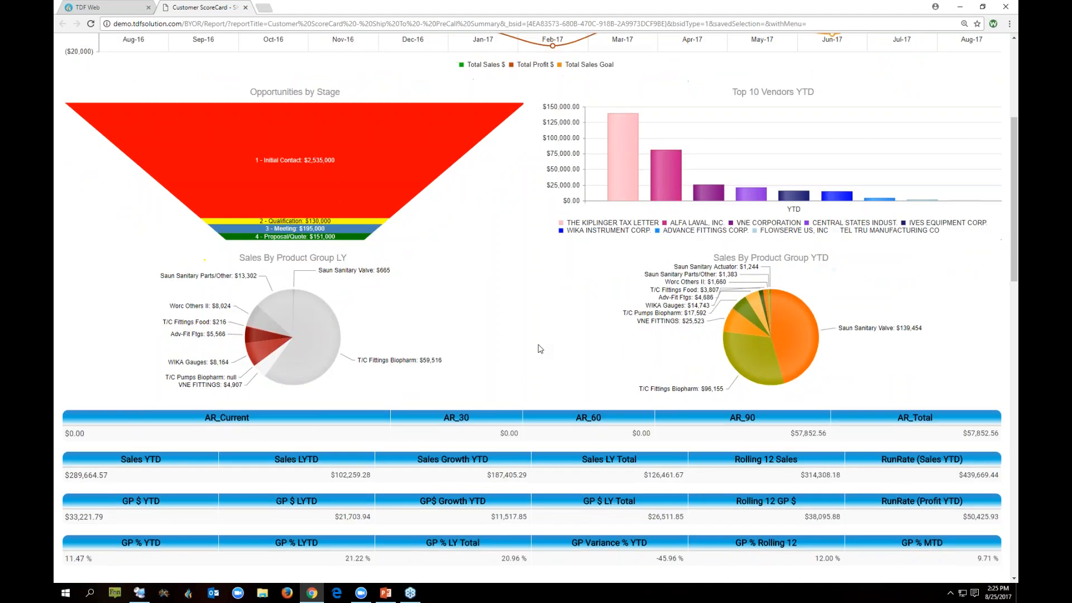
scroll(540, 349, down, 2)
drag(789, 232, 837, 234)
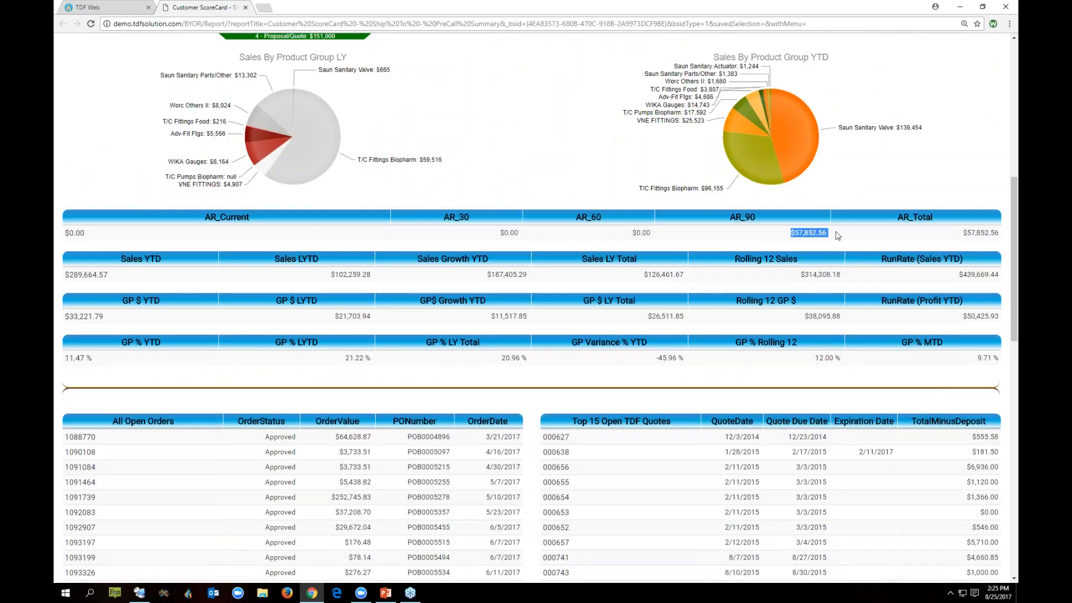
click(762, 241)
drag(791, 234, 831, 234)
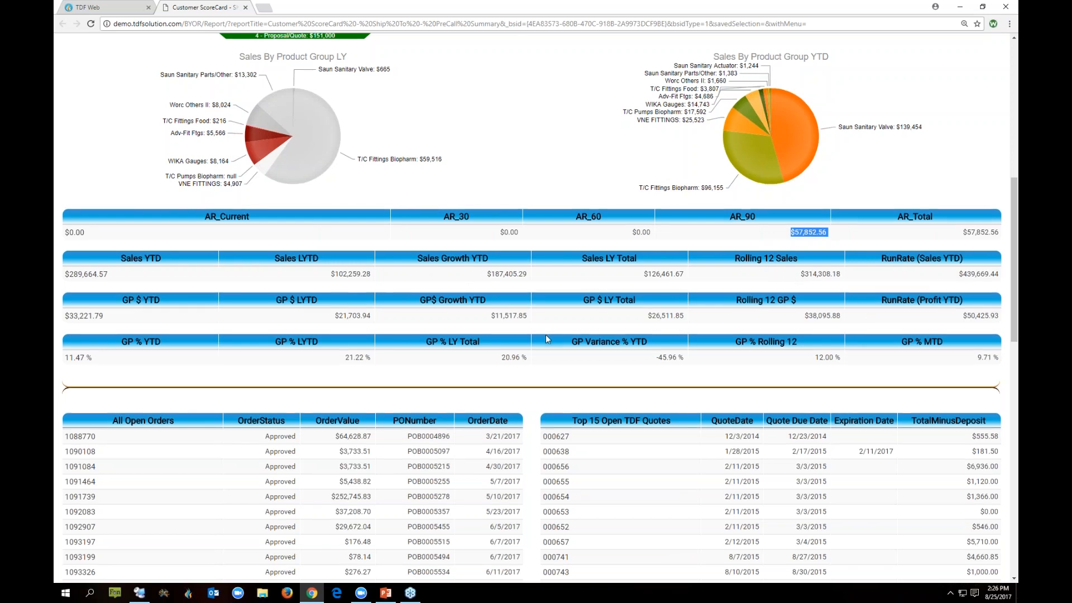
Review the scorecard's open orders, open quotes, product group and item code tables
scroll(544, 333, down, 5)
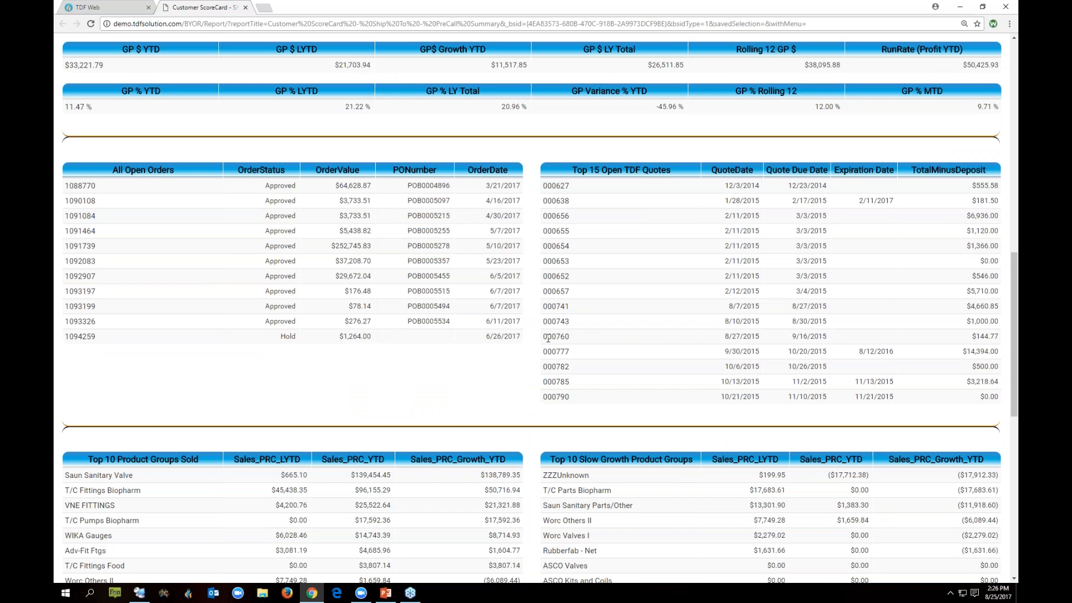
scroll(547, 338, down, 1)
scroll(548, 338, down, 3)
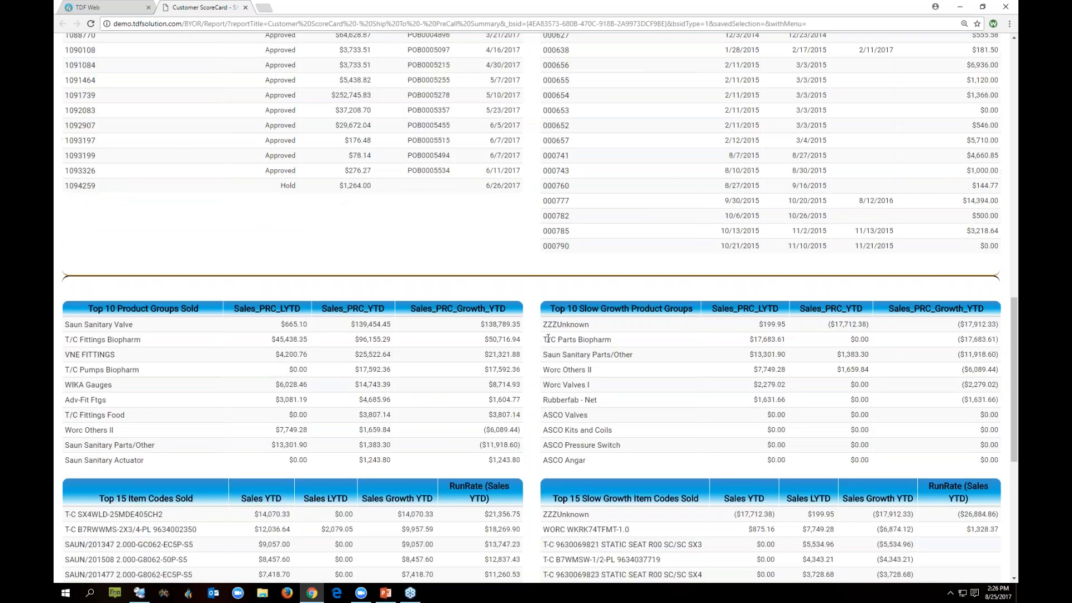
Review the scorecard's top and slow growth product group and item code tables, including the Top Activities list
scroll(548, 338, down, 2)
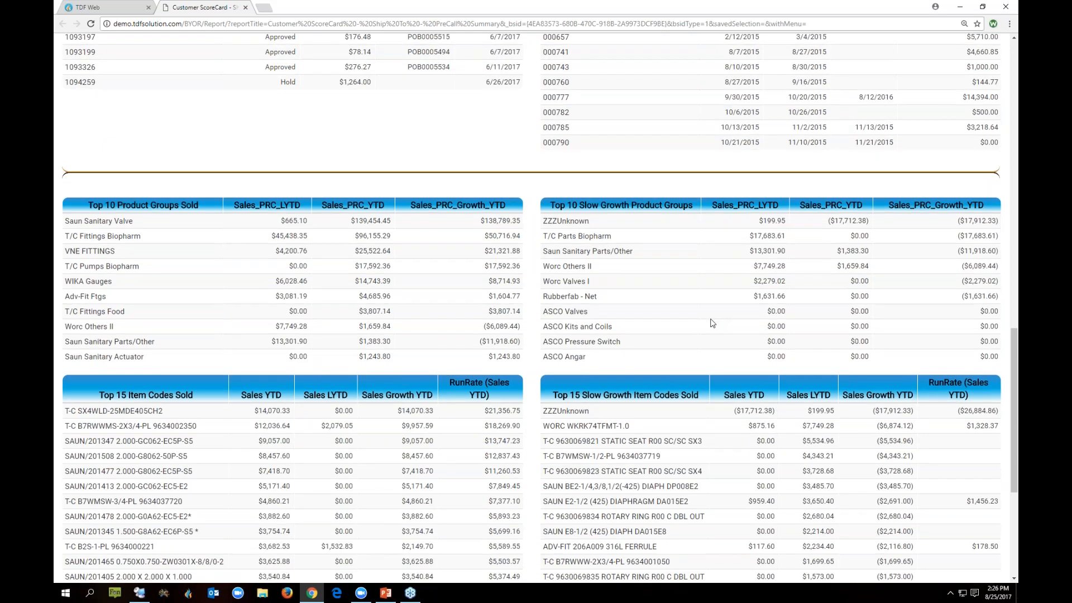
scroll(707, 322, down, 3)
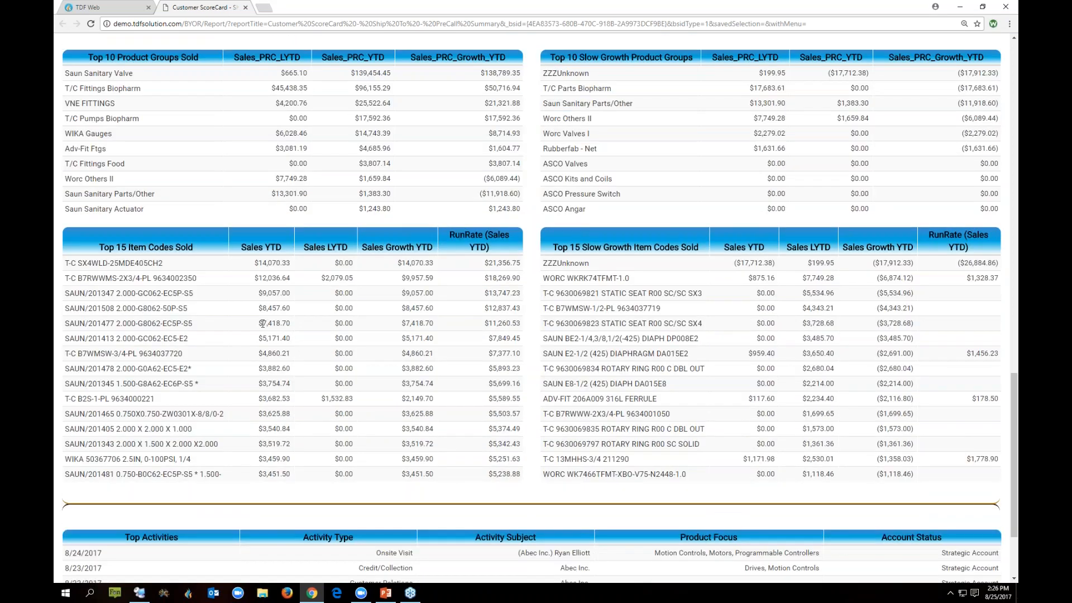
scroll(428, 401, down, 1)
scroll(536, 307, down, 3)
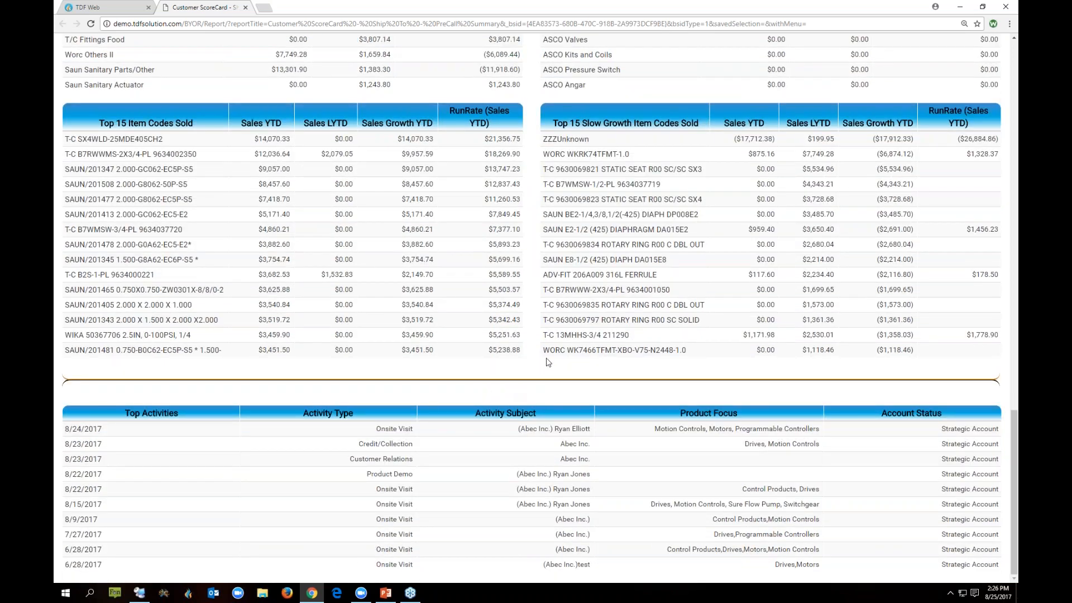
scroll(547, 362, up, 1)
scroll(547, 362, up, 2)
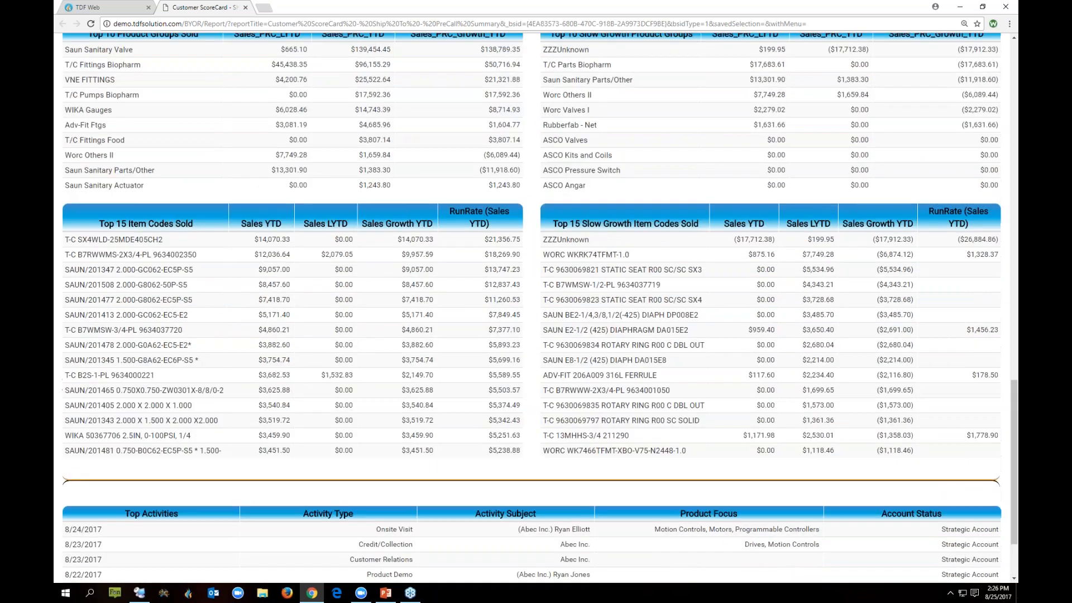
scroll(547, 362, up, 2)
scroll(553, 366, up, 4)
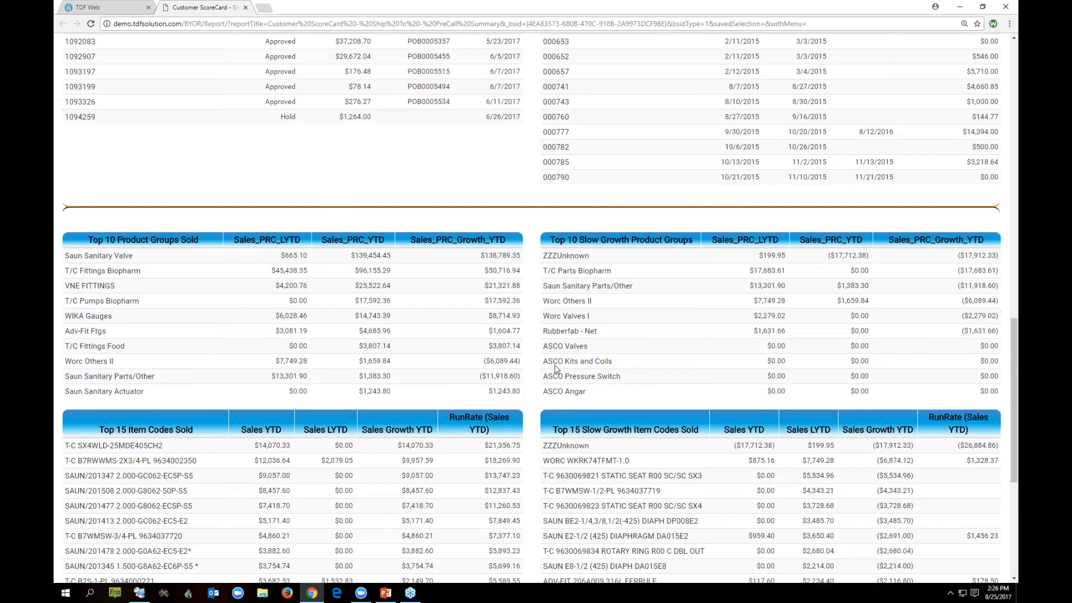
scroll(553, 367, up, 6)
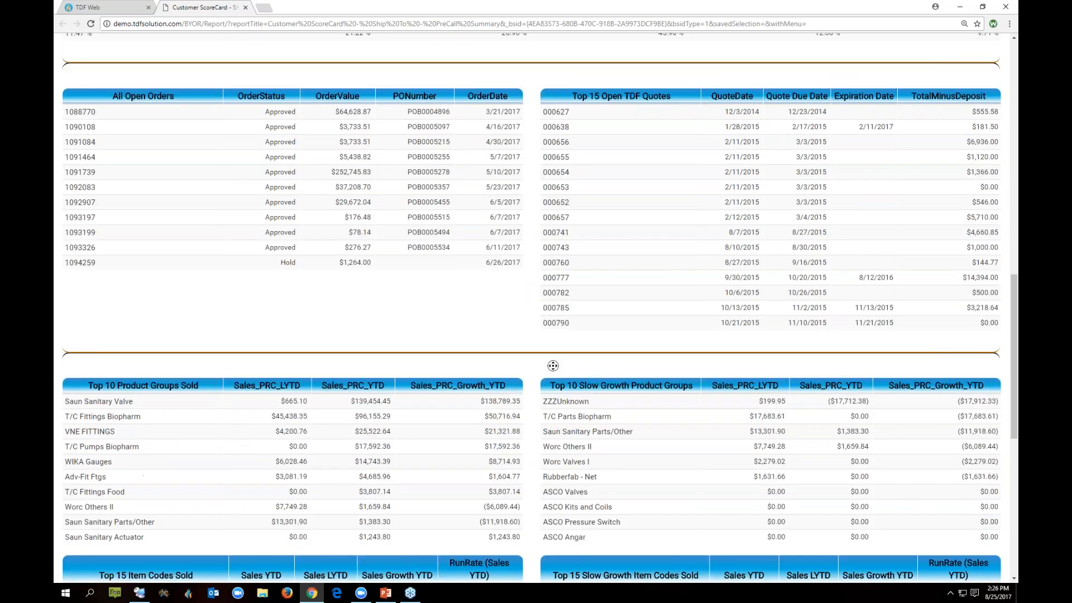
scroll(553, 367, up, 10)
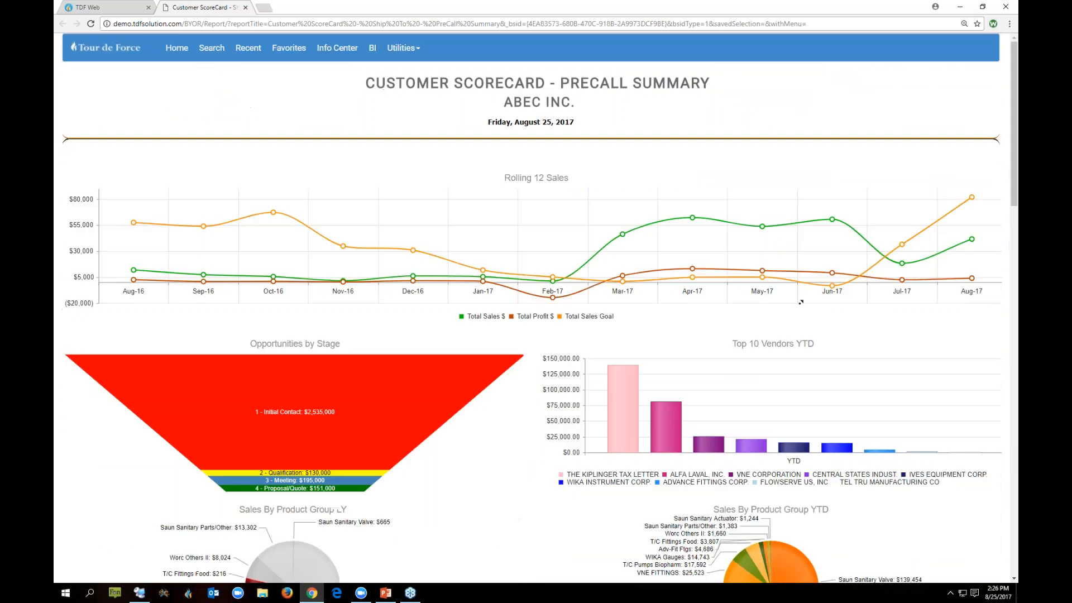
Recheck the scorecard's receivables, sales and gross profit figures along with its open orders and quotes
scroll(802, 307, down, 5)
scroll(920, 316, down, 1)
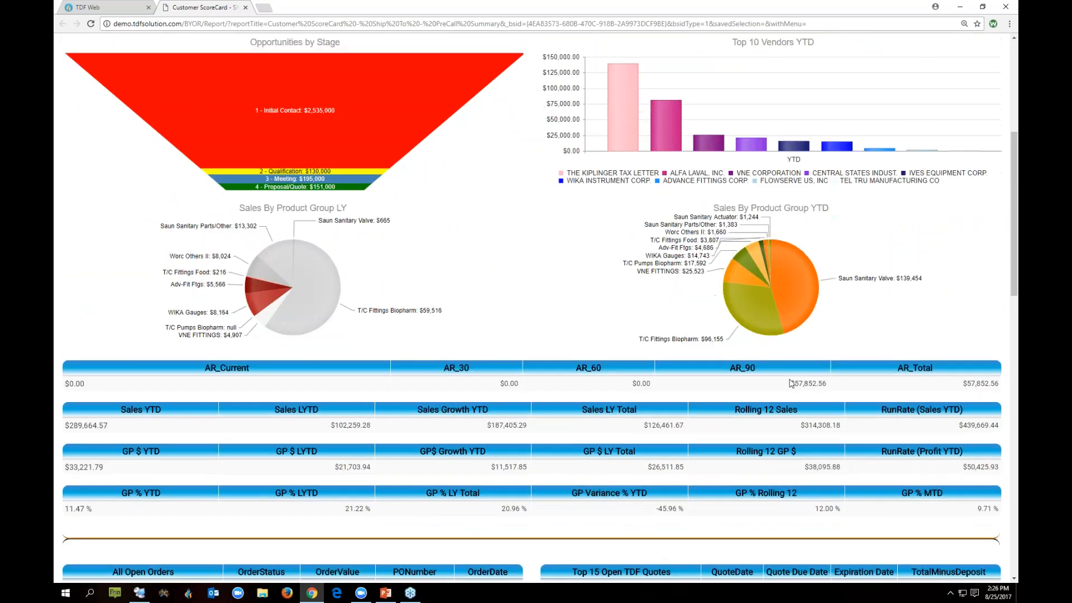
scroll(747, 381, down, 6)
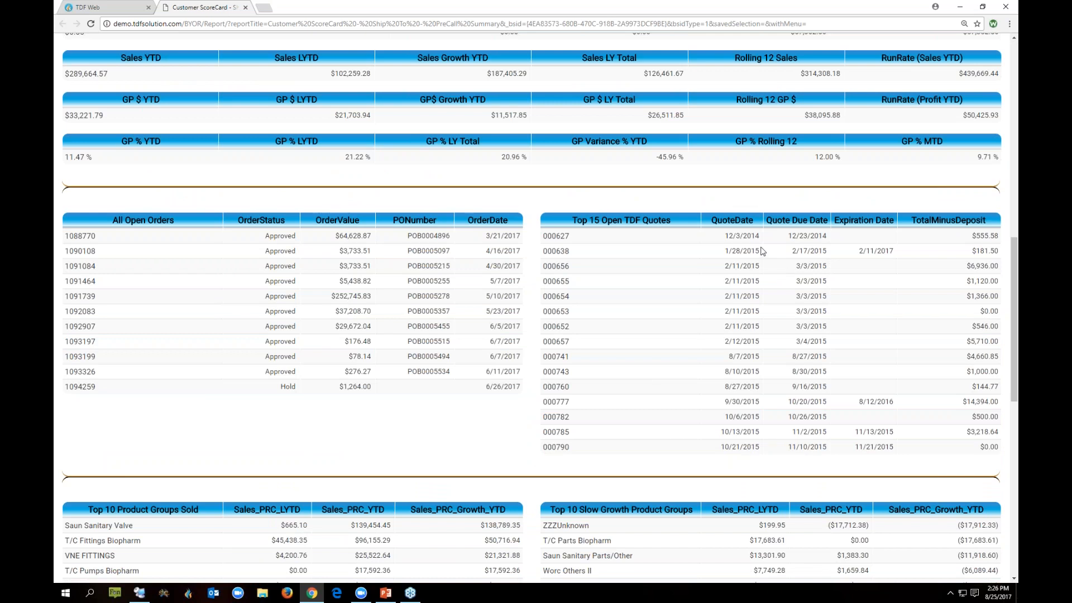
scroll(762, 251, down, 3)
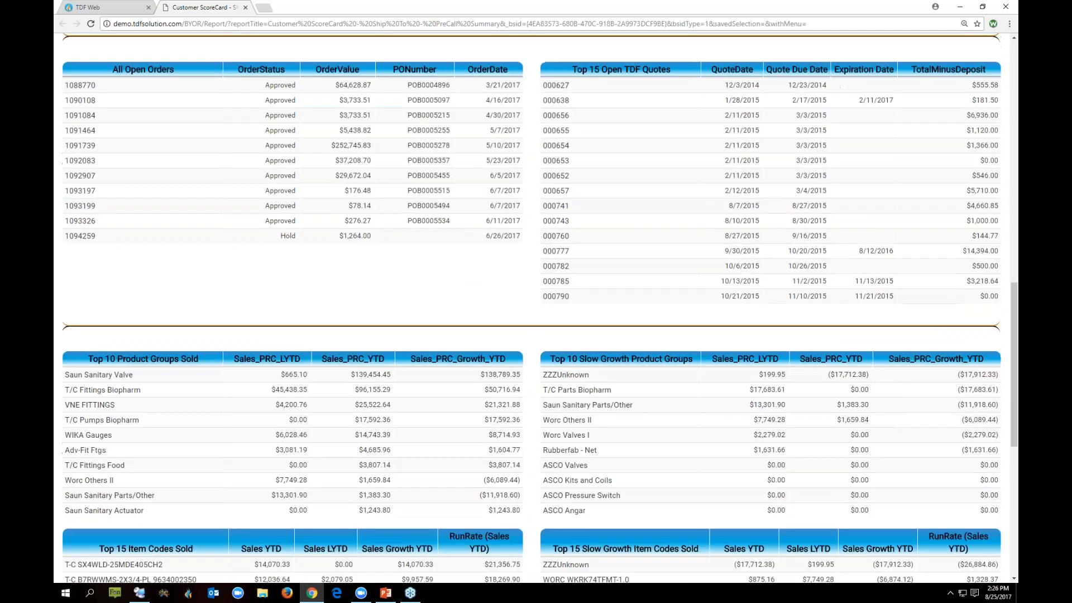
scroll(706, 307, up, 9)
scroll(706, 309, up, 5)
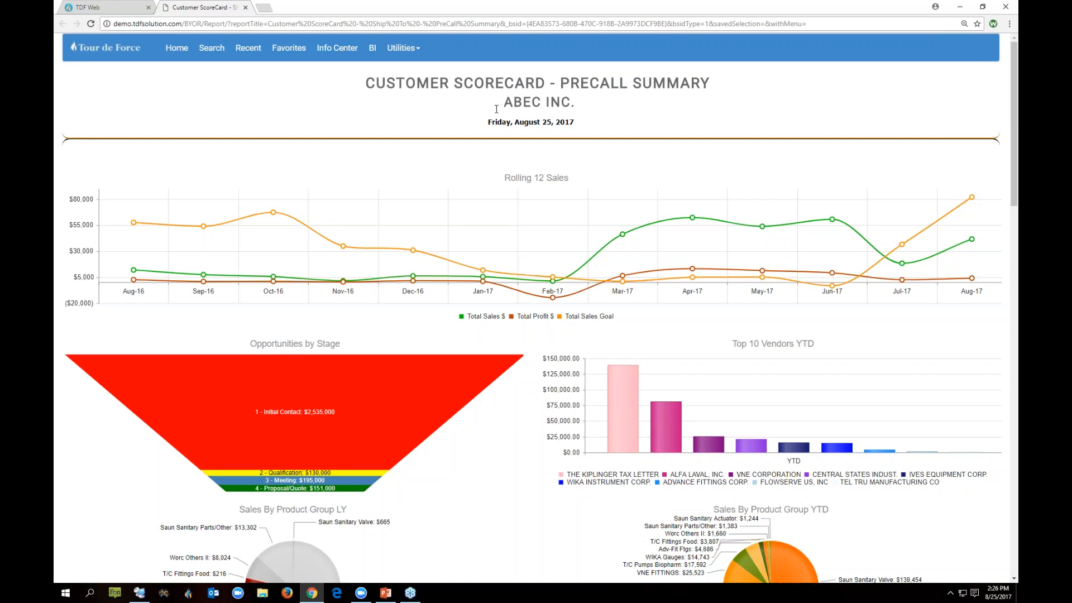
Return to the Abec Inc. account record and show the All Sales summary in its sales data
click(111, 12)
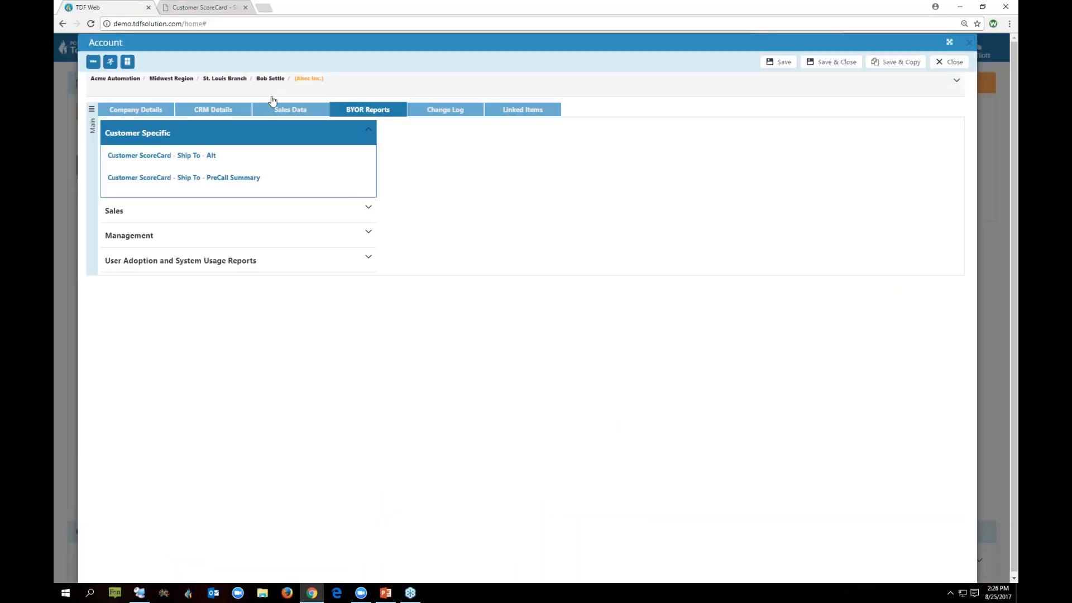
click(290, 112)
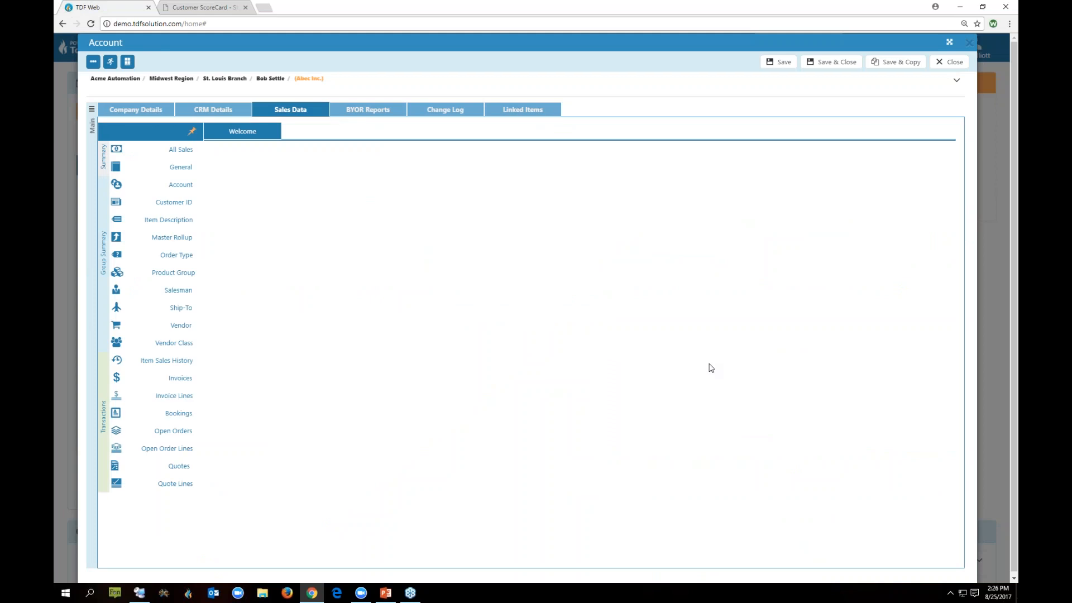
click(178, 152)
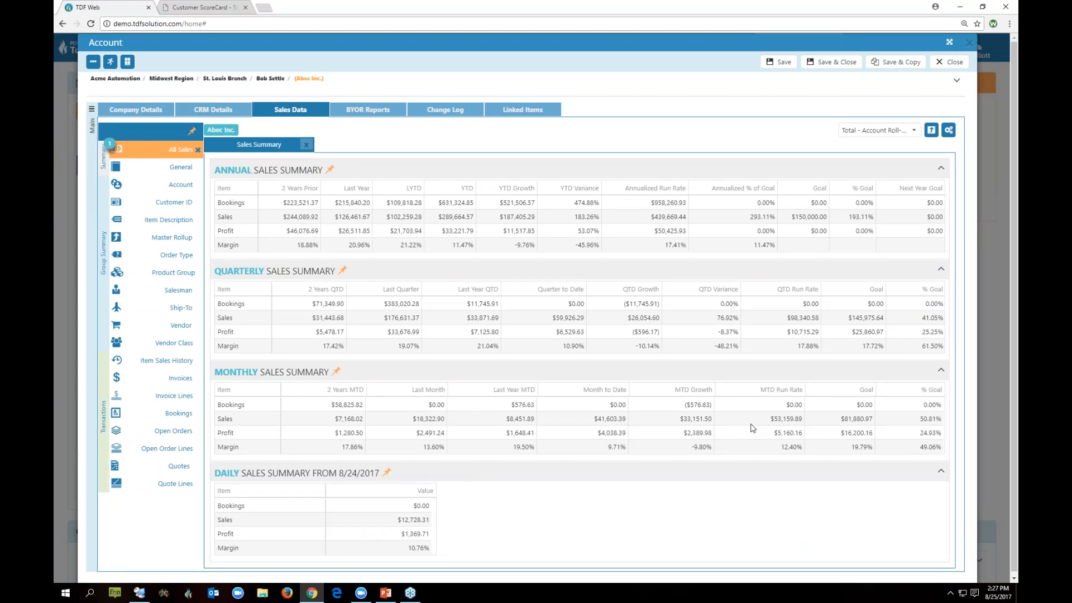
List the account's open orders and inspect the details of the $252,745.83 order with 50 lines per page
click(173, 430)
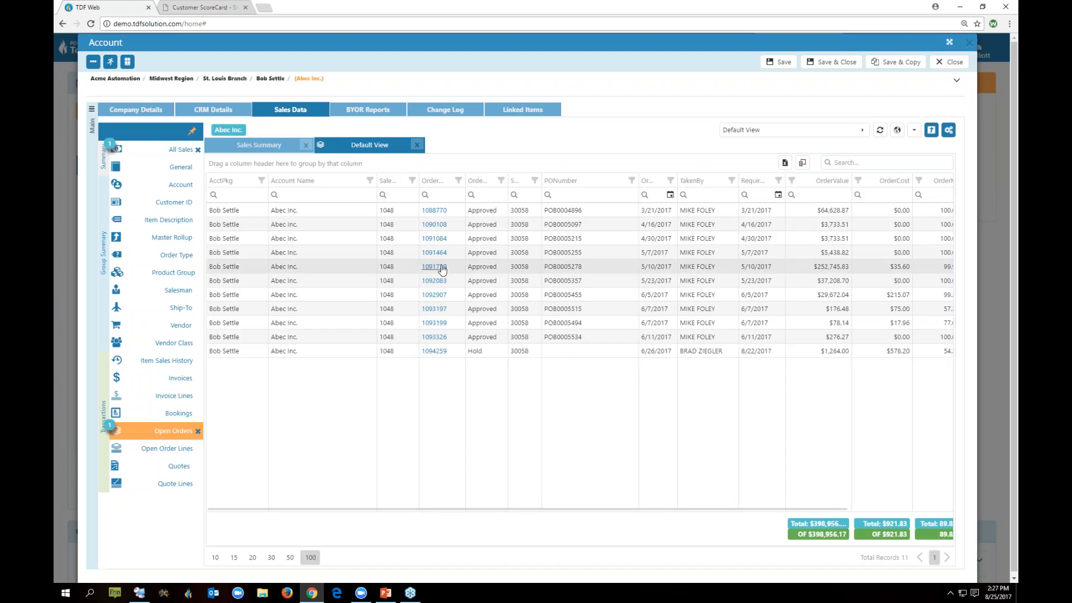
click(434, 266)
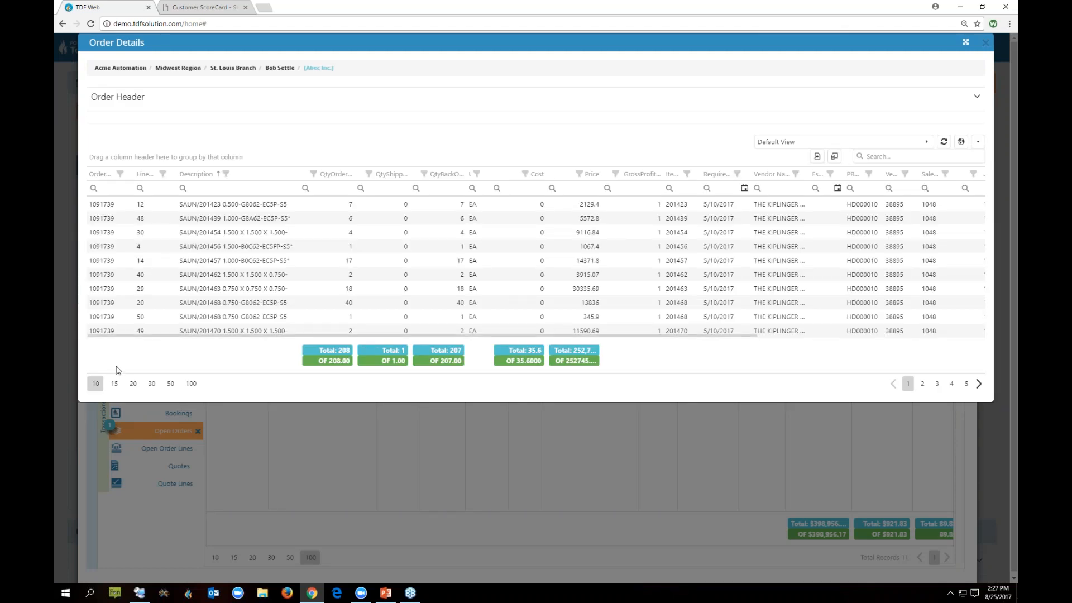
click(169, 384)
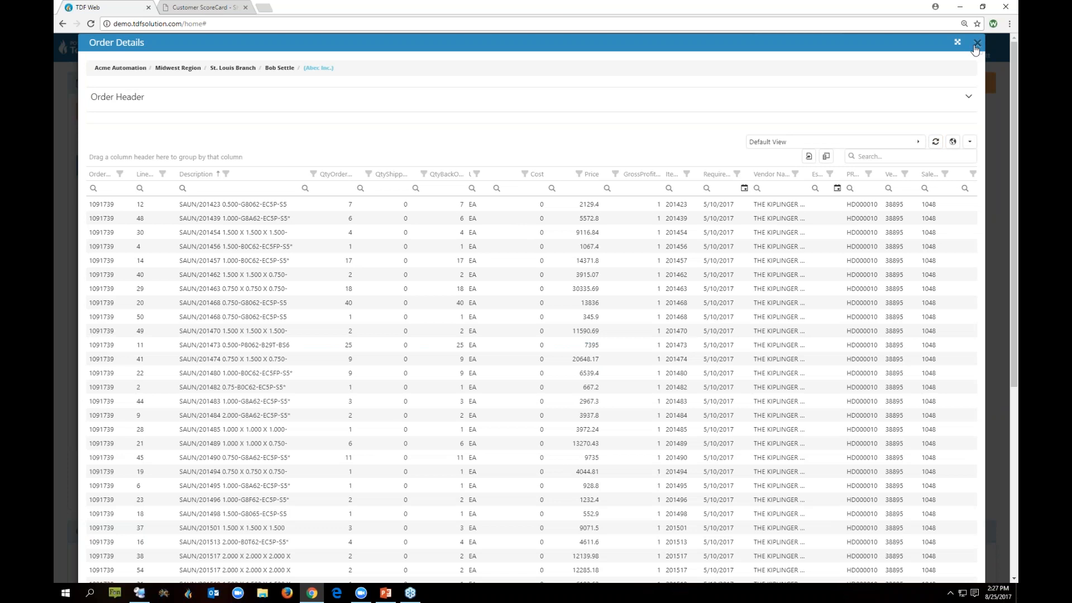
click(975, 53)
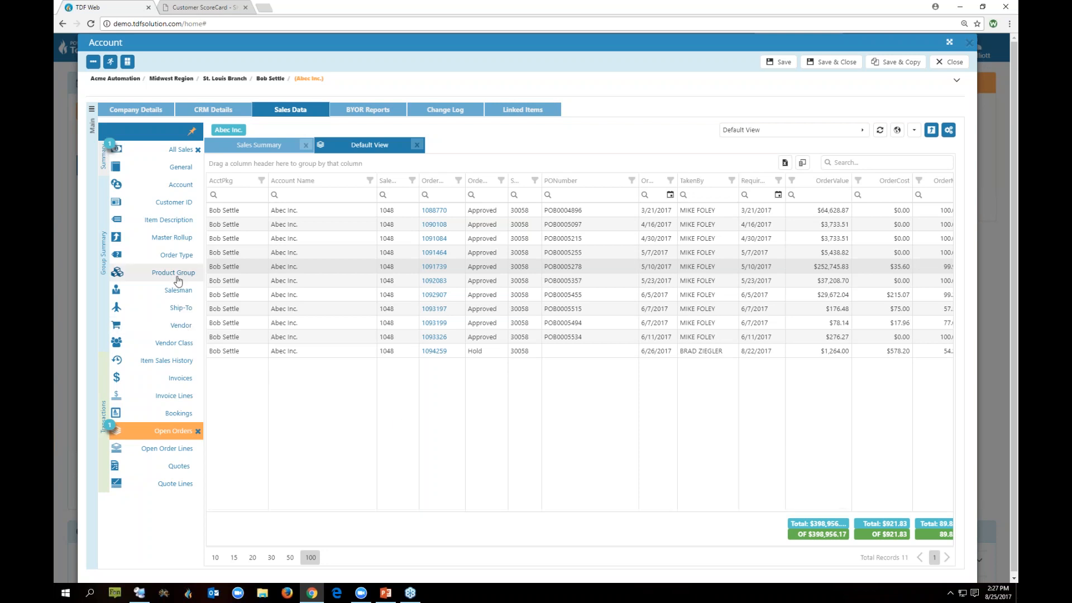
View the account's item sales history and its company details, closing the account record when finished
click(189, 361)
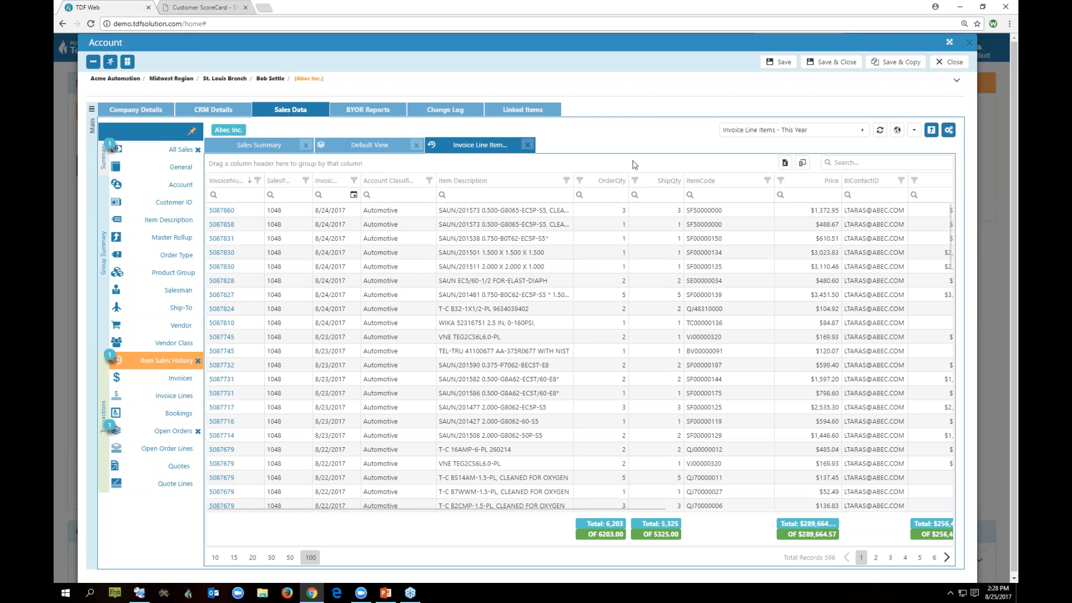
click(164, 112)
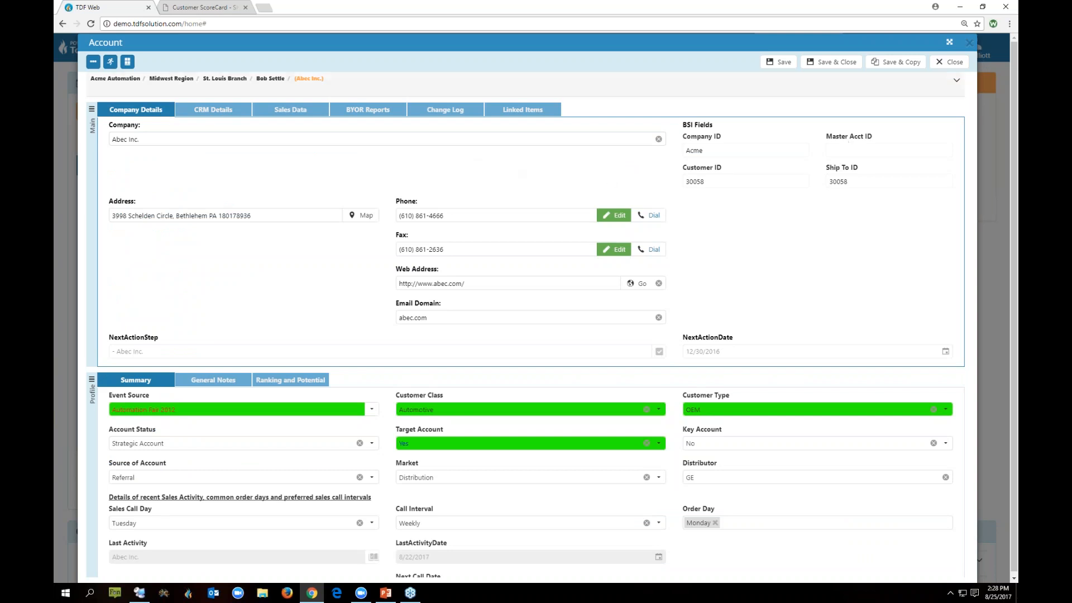
click(968, 44)
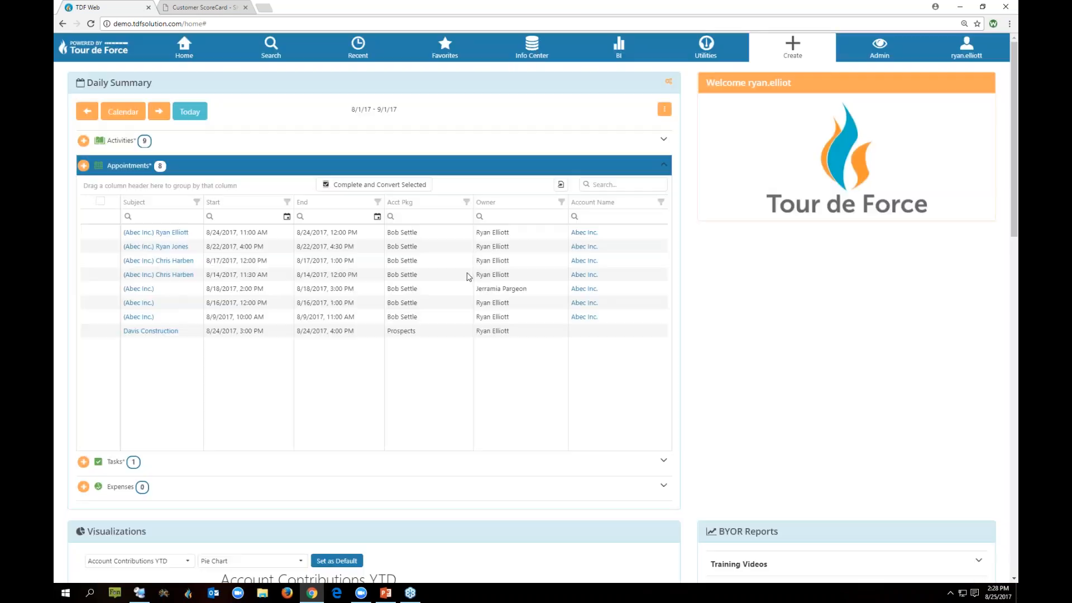
Open the 8/24/2017 Abec Inc. Onsite Visit activity from the daily summary and view the available activity types
click(132, 147)
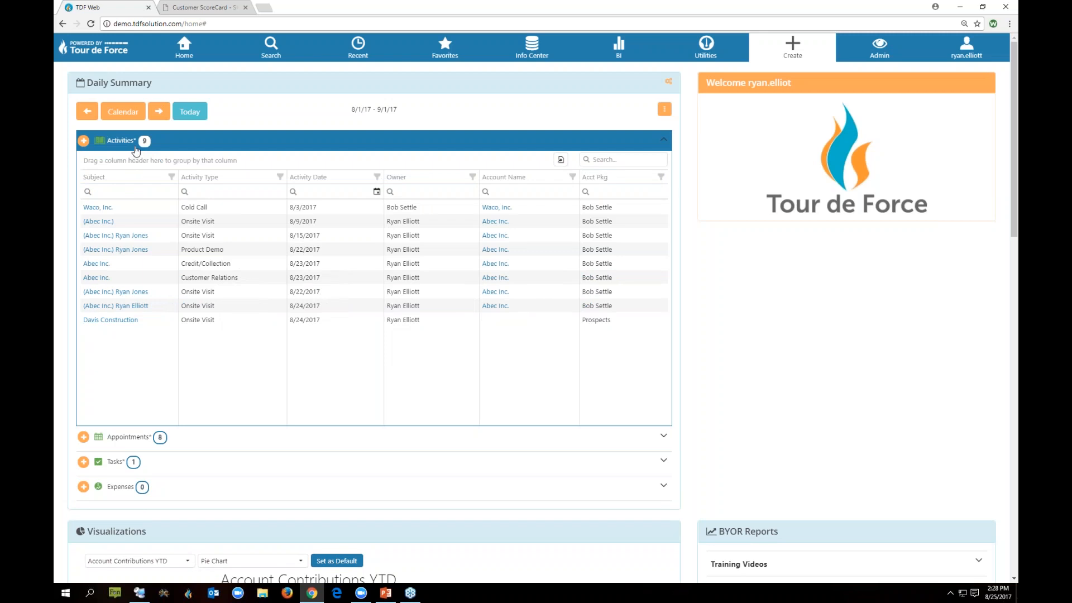
click(137, 306)
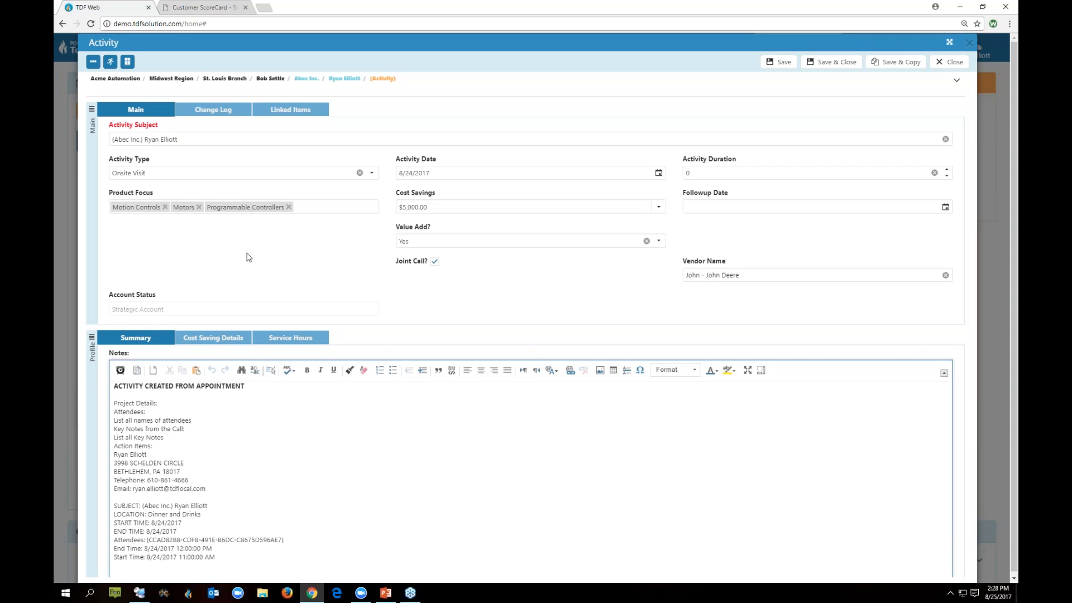
click(371, 173)
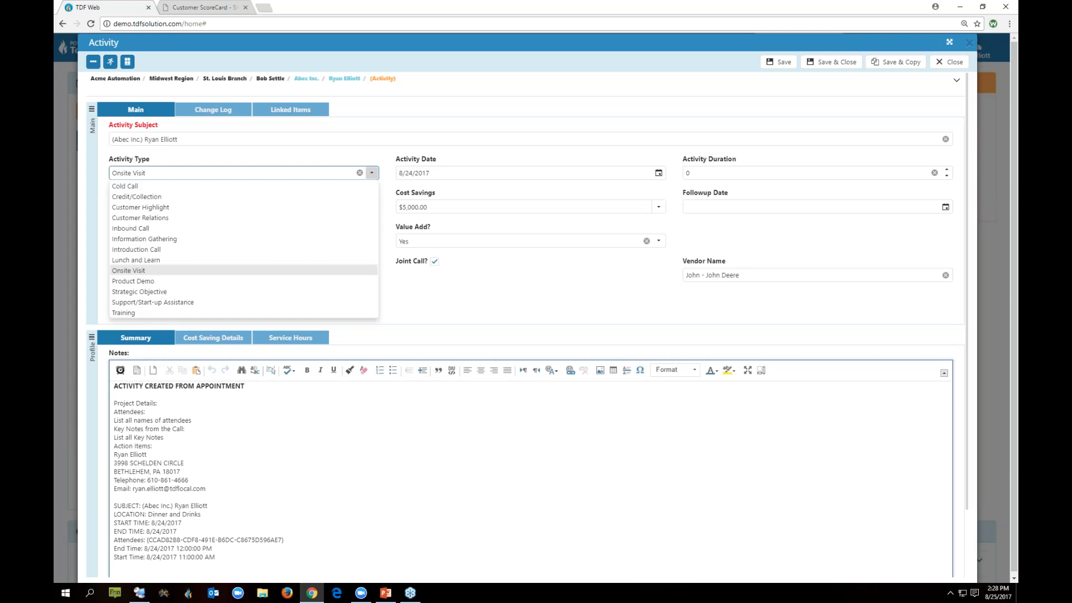
click(371, 172)
Add Switchgear to the activity's Product Focus and save the activity
click(374, 208)
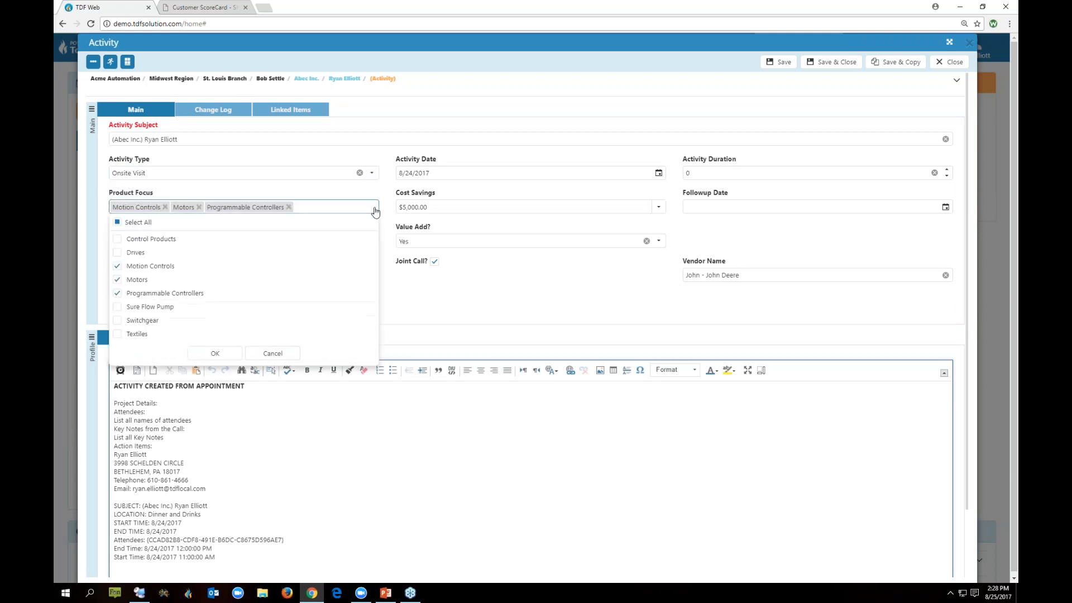
click(117, 320)
click(215, 353)
click(788, 63)
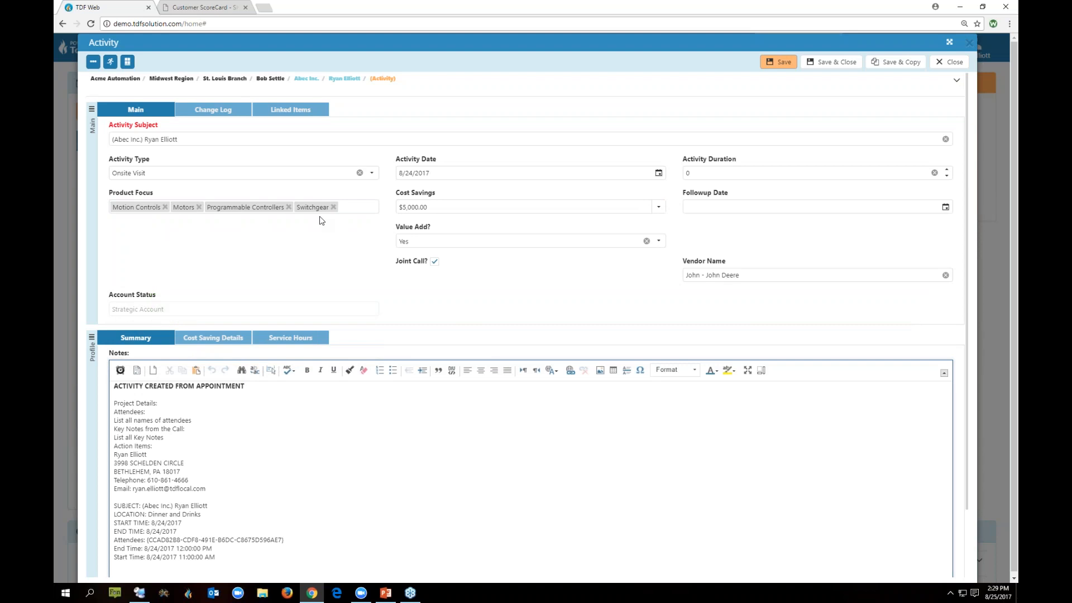
Try the activity's notes editor at full-screen size with a new line at the end, and close the activity
click(445, 244)
scroll(385, 482, down, 2)
click(376, 478)
key(Return)
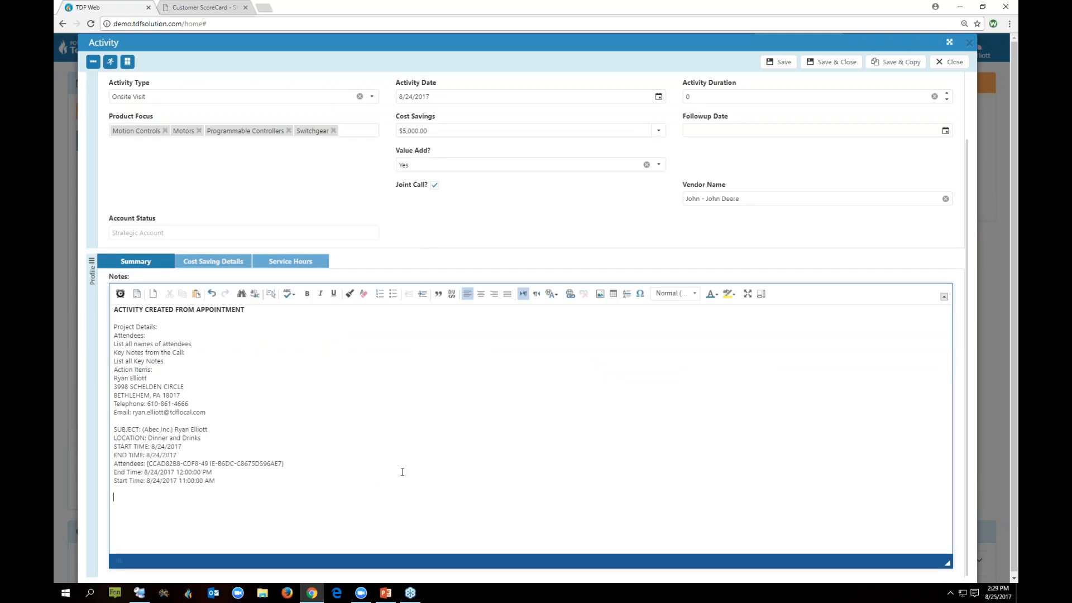
click(747, 294)
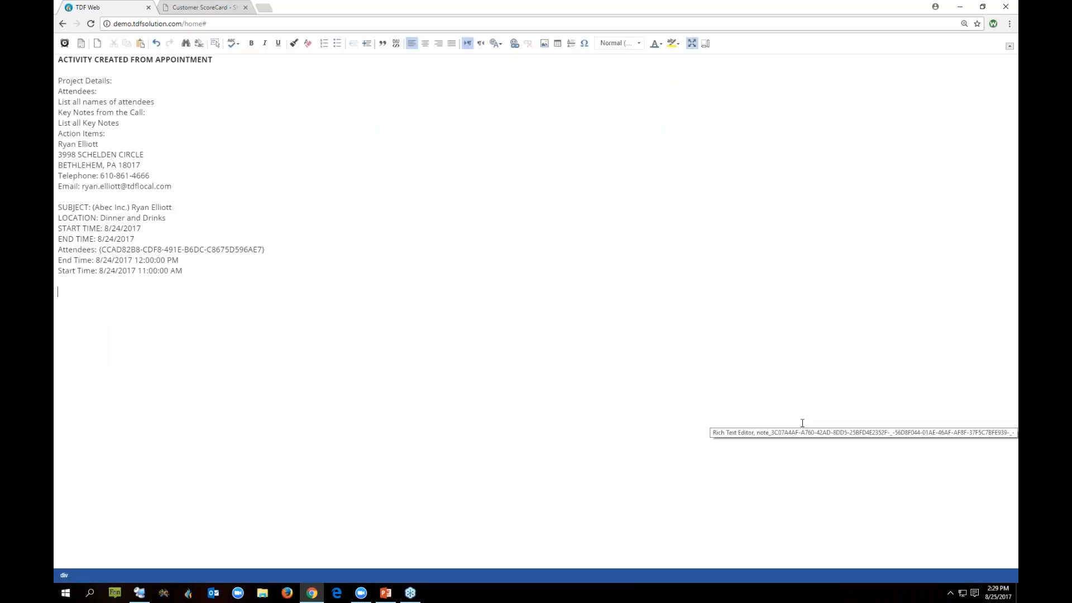
click(692, 43)
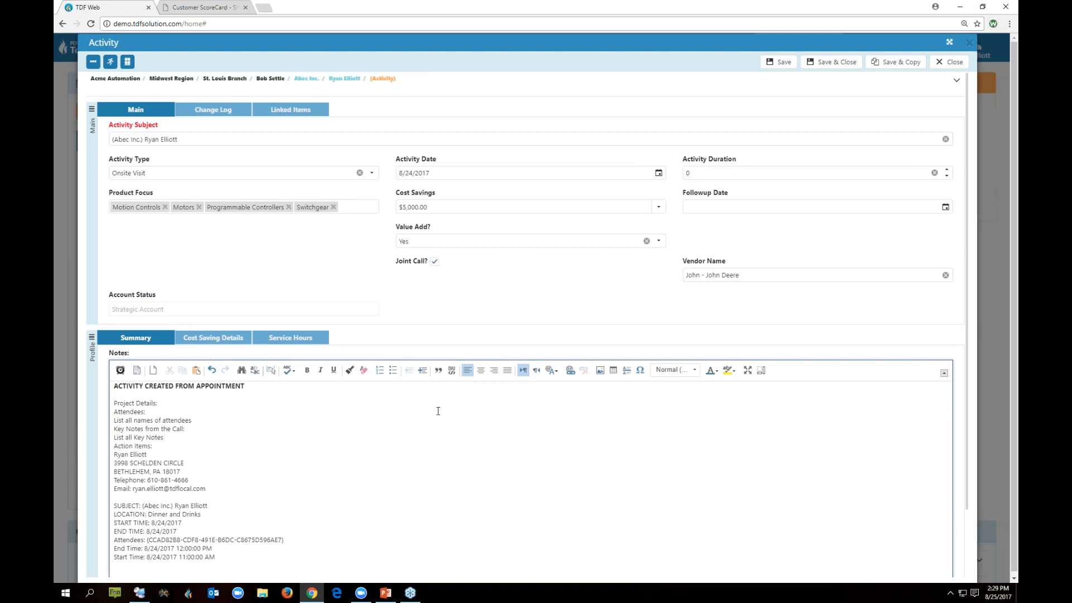
click(949, 66)
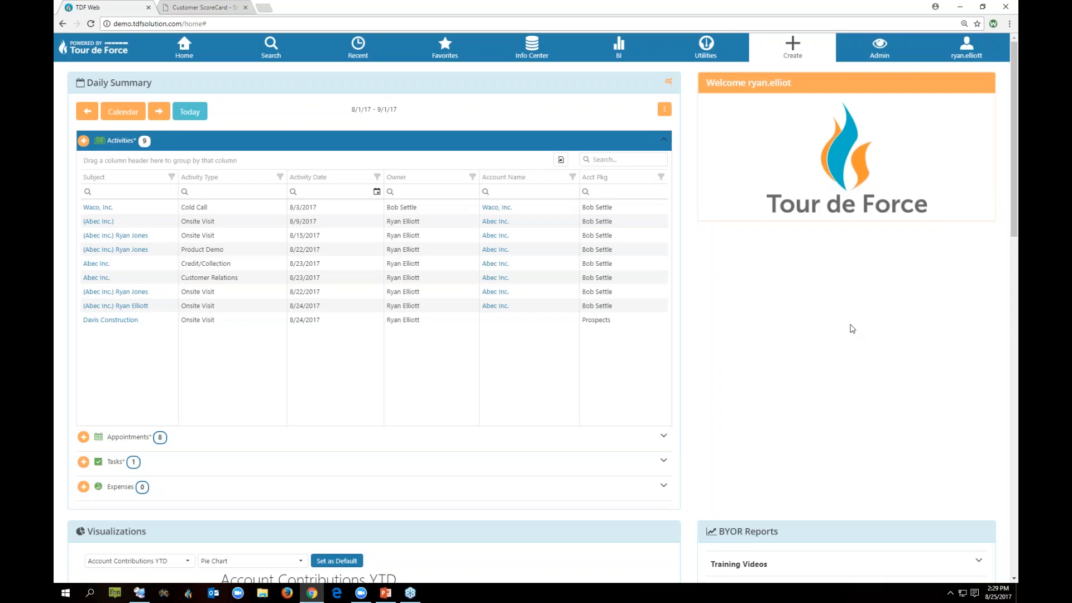
Collapse the daily summary's Activities and view the Tasks list, collapsing it again
click(130, 143)
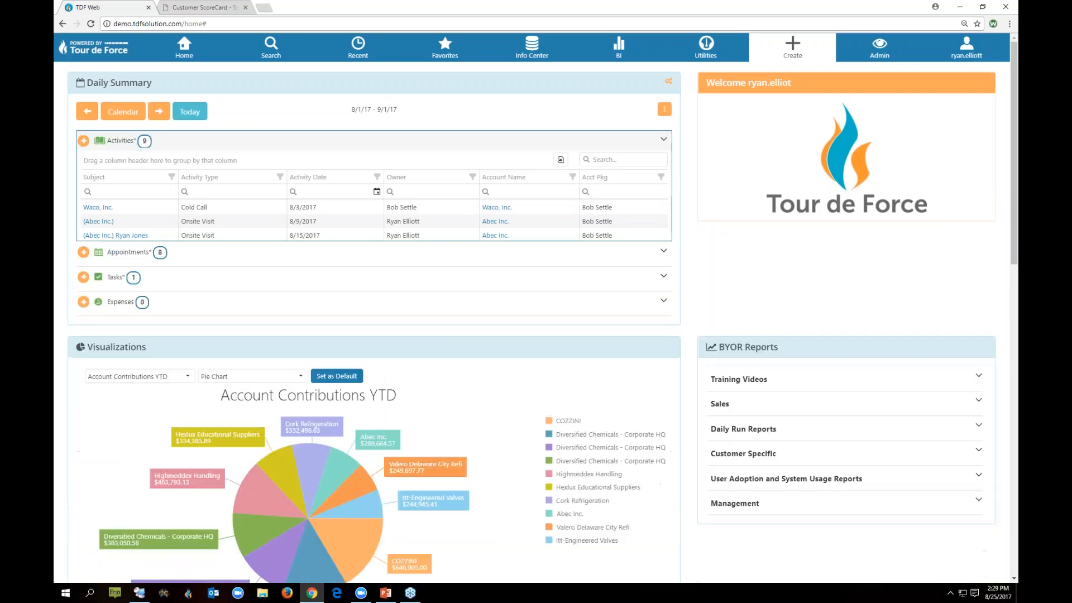
click(132, 191)
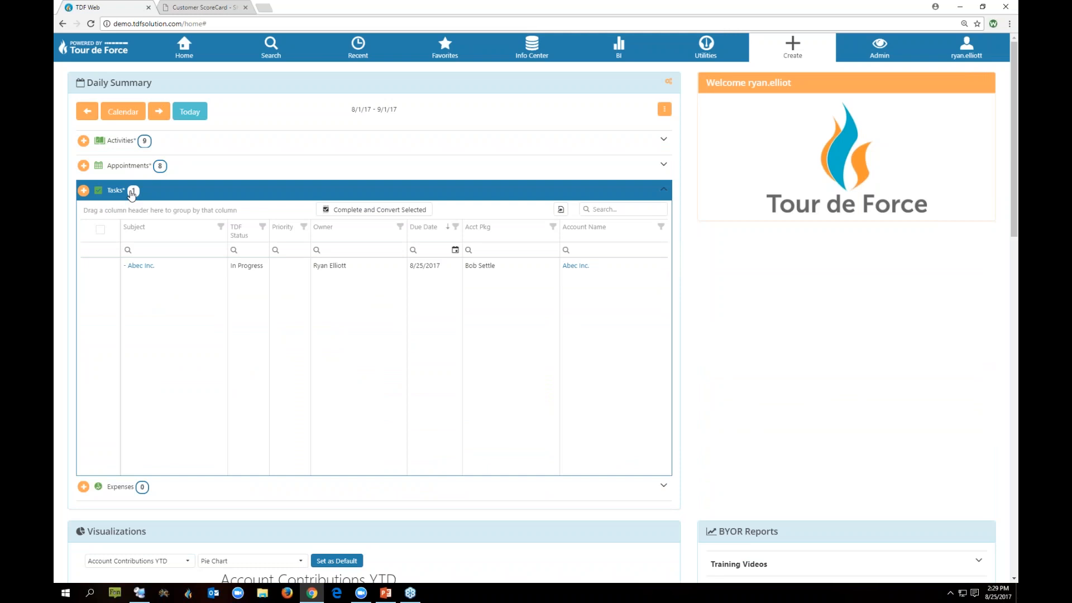
click(132, 193)
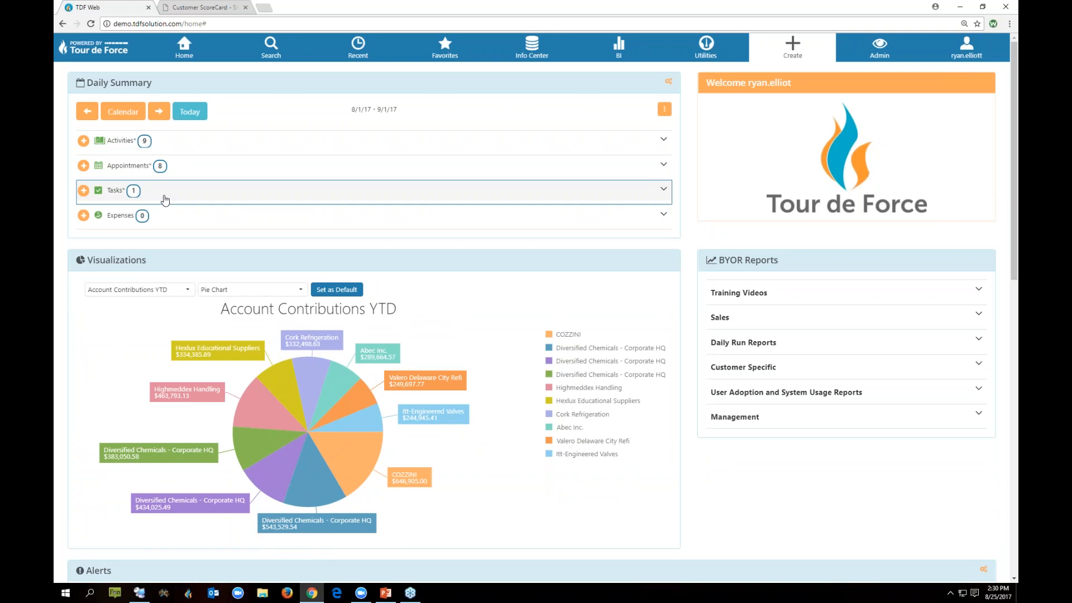
Switch the dashboard visualization to Sales/Profit Trend (This Year)
scroll(483, 309, down, 1)
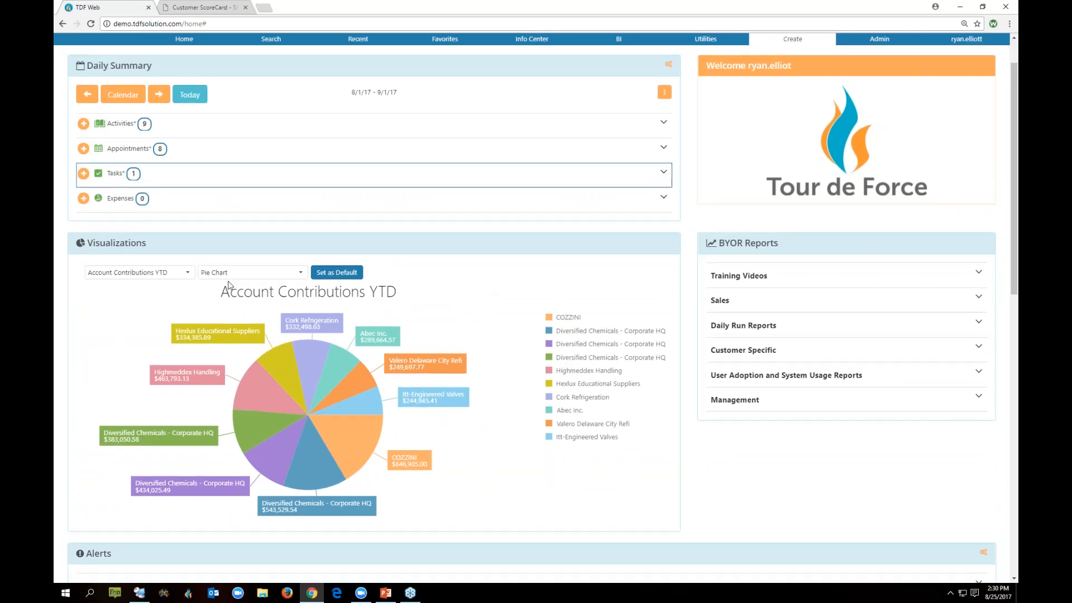
click(188, 273)
click(170, 286)
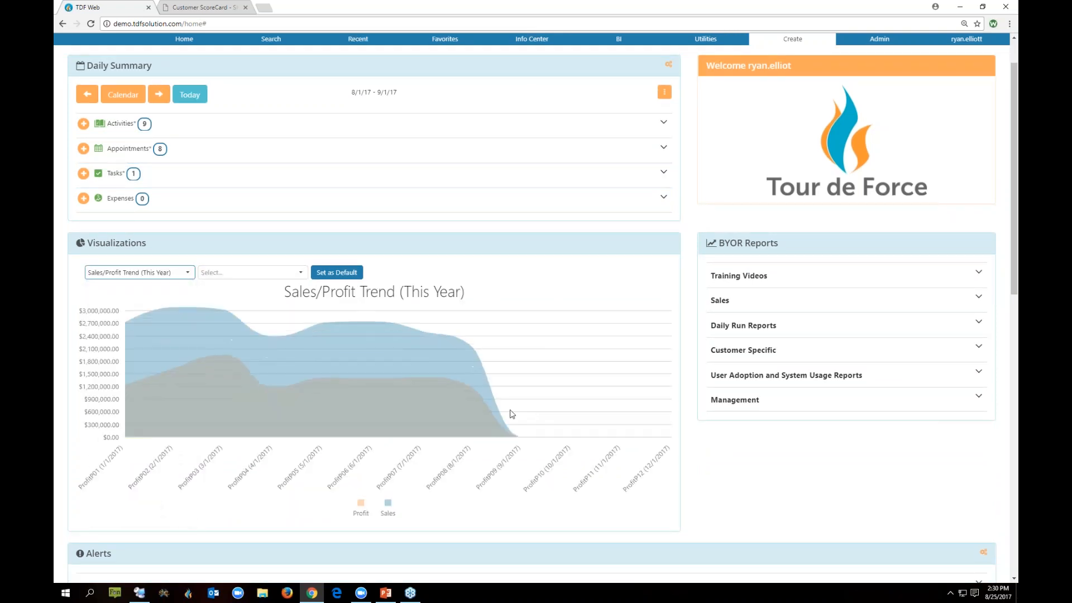
Display the Sales/Profit Trend (This Year) visualization as a Bar Chart and set it as the default
click(301, 273)
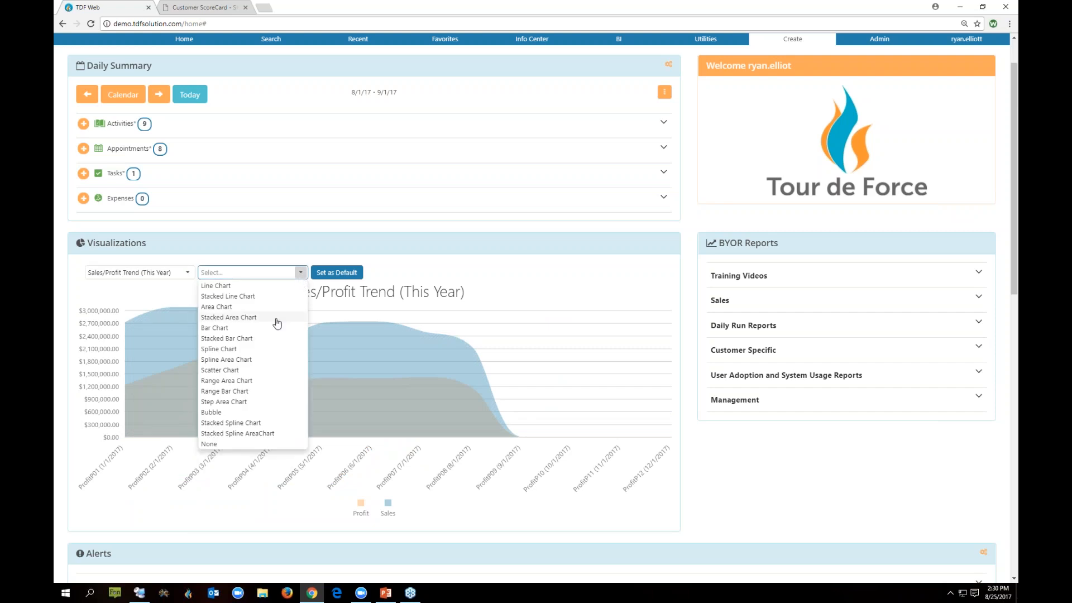
click(262, 328)
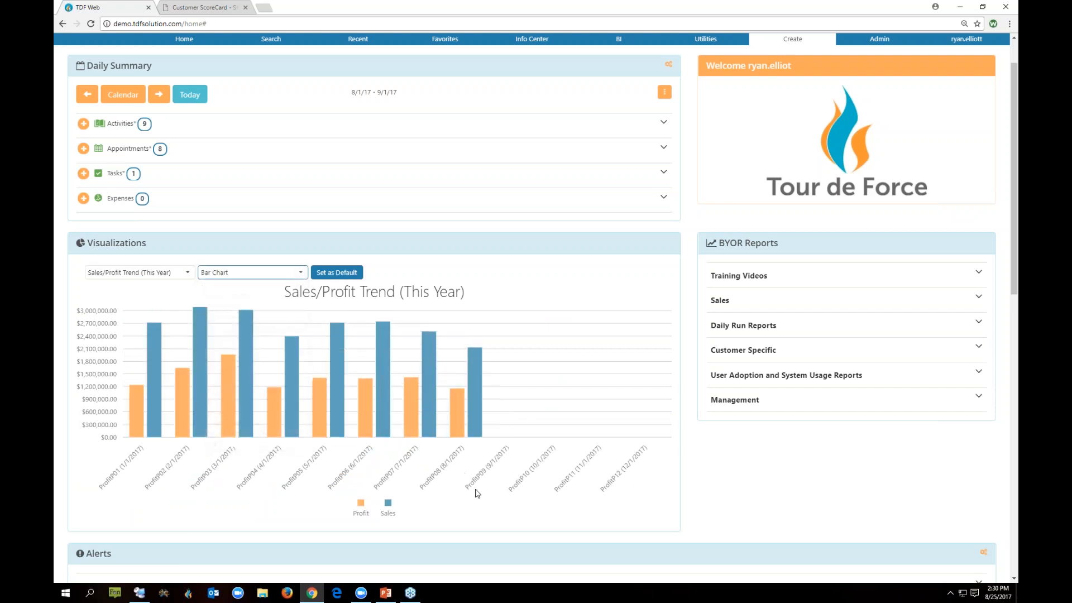
click(336, 272)
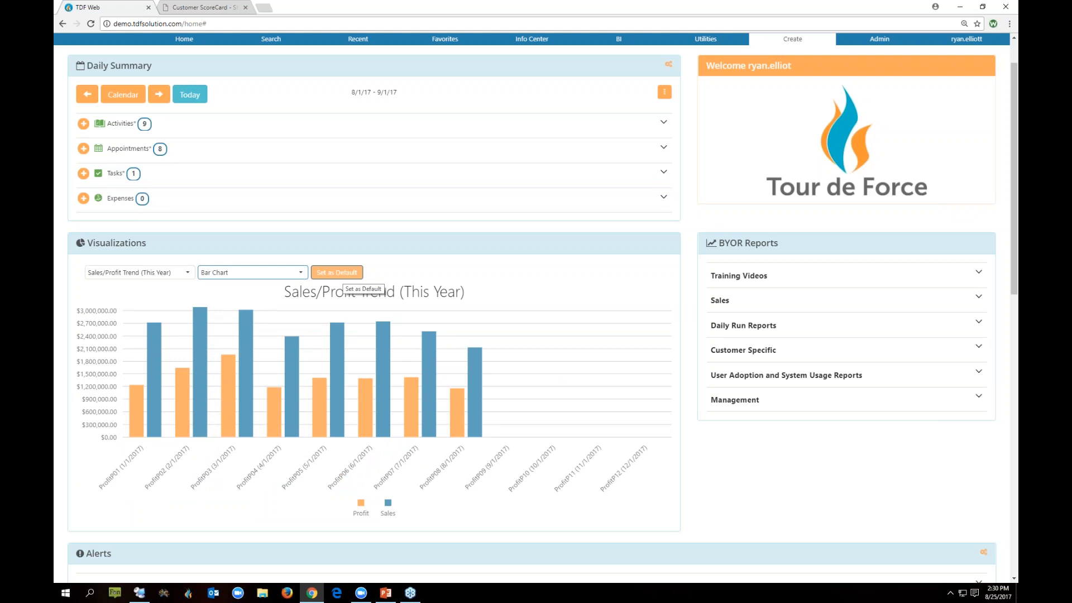
Switch the dashboard visualization to Acct Pkg Share YTD and display it as a Pie Chart
click(187, 273)
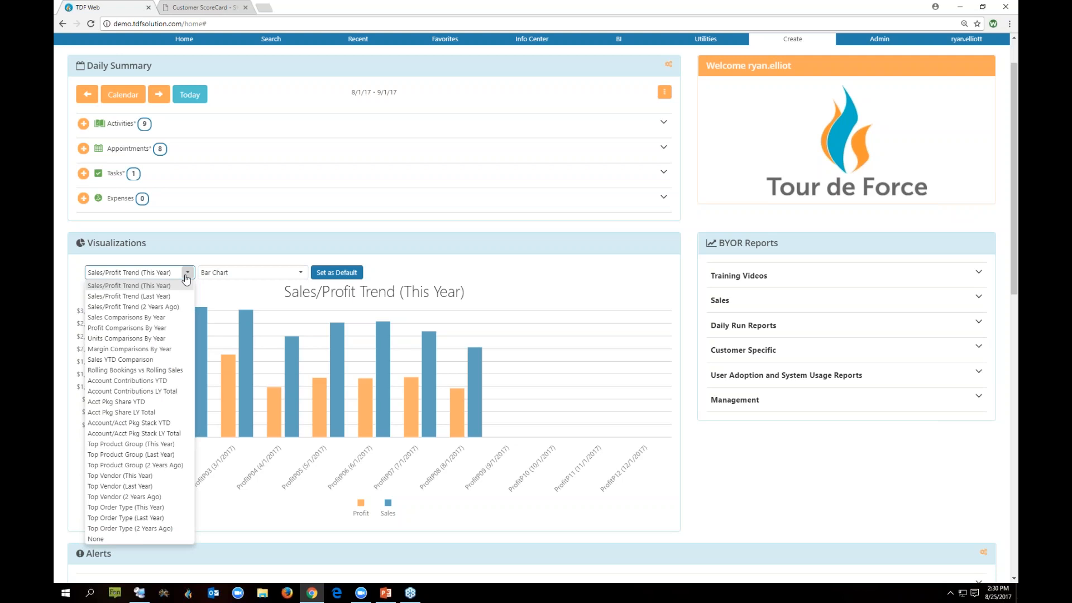
click(161, 401)
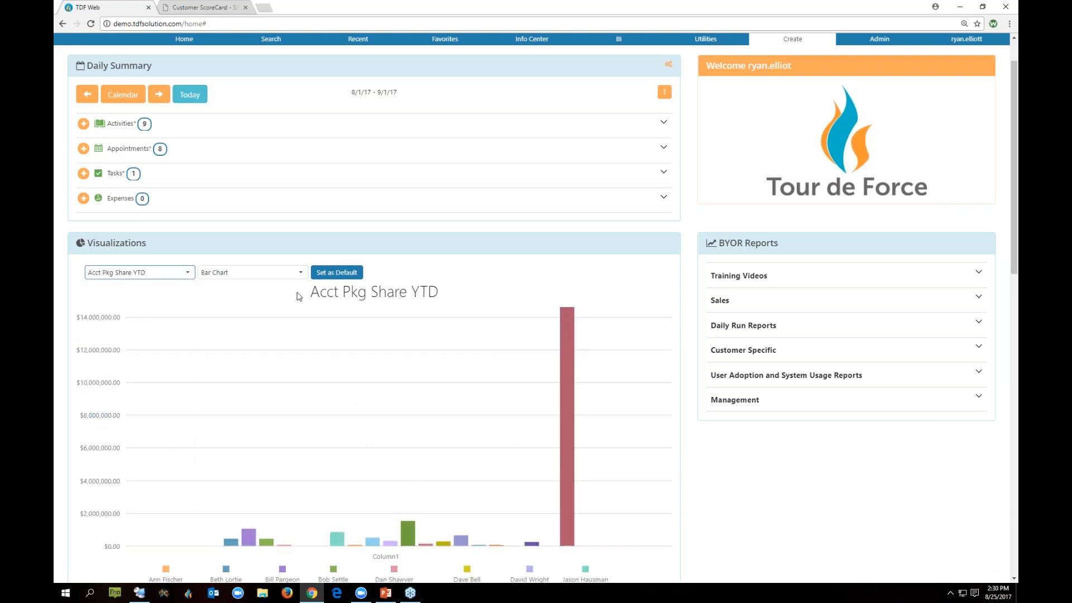
click(299, 278)
click(282, 295)
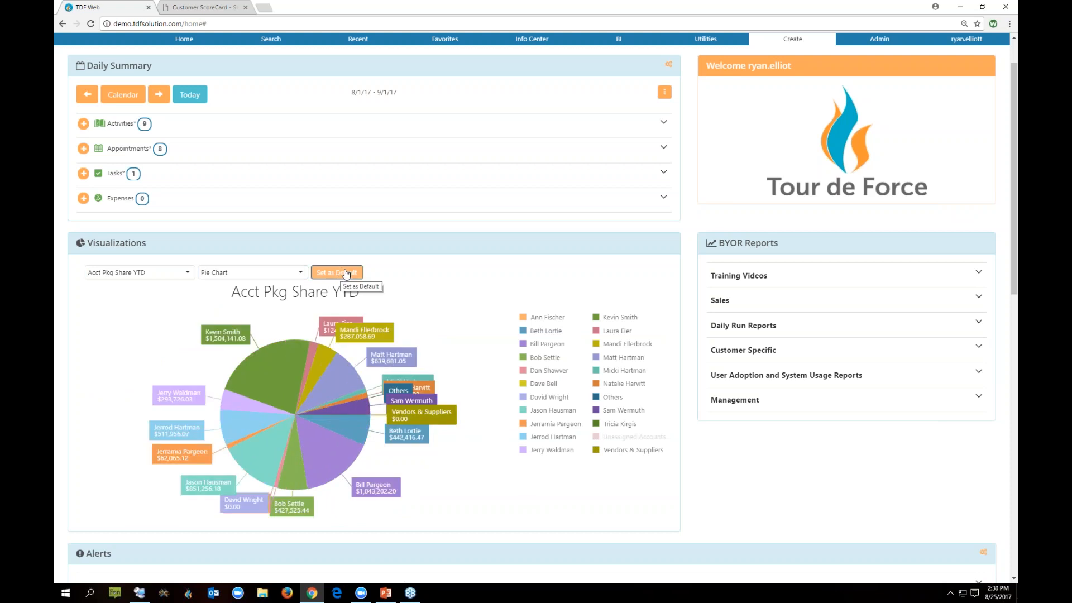
Expand the Branch Sales Details and Sales Territory Details alerts and review their sales, growth and goal figures
scroll(452, 334, down, 2)
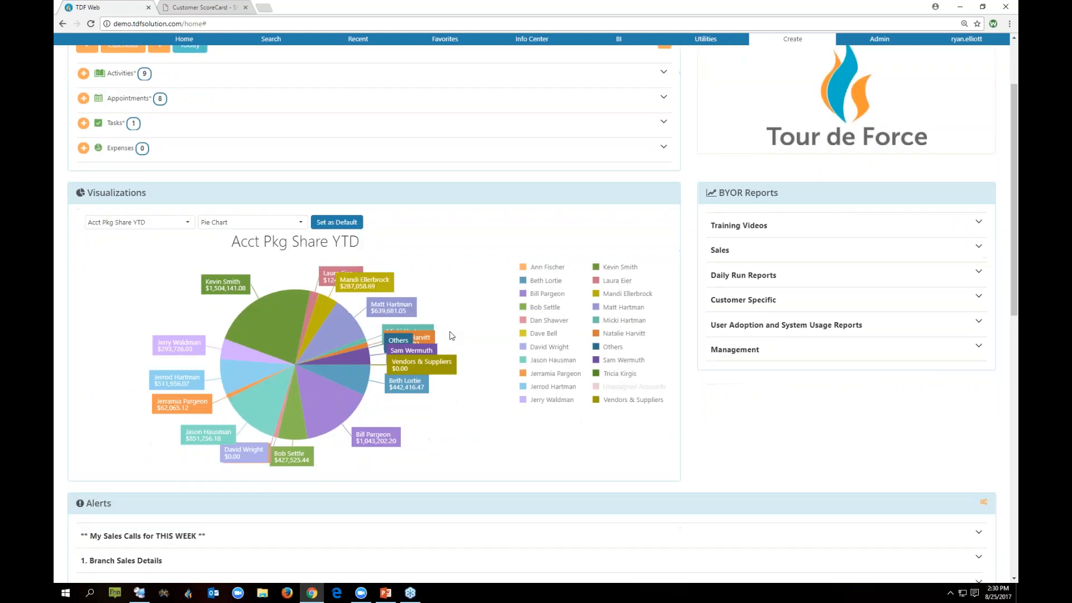
scroll(469, 355, down, 5)
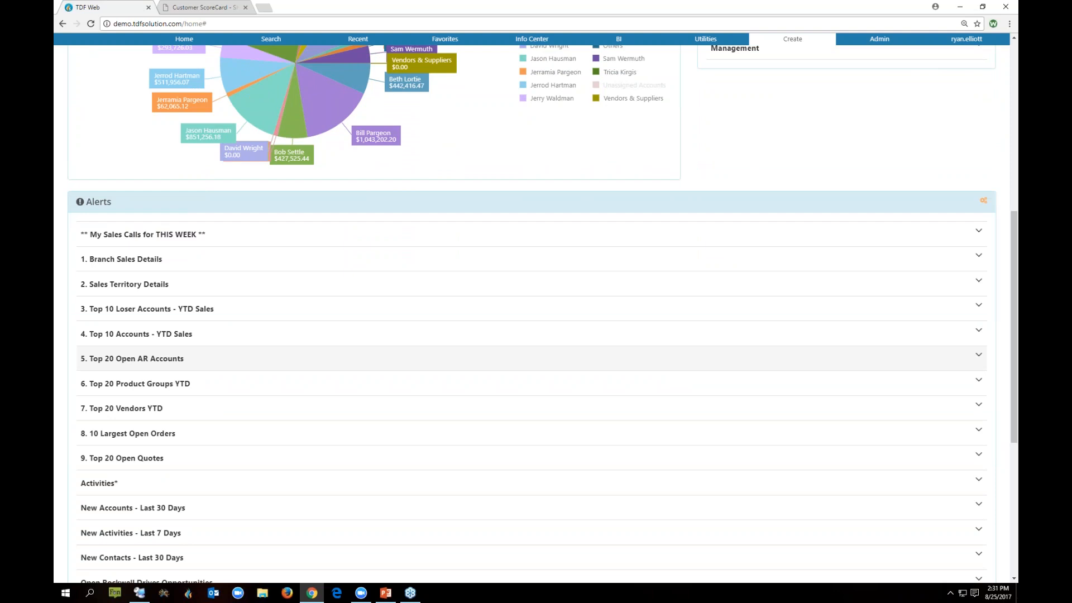
click(183, 267)
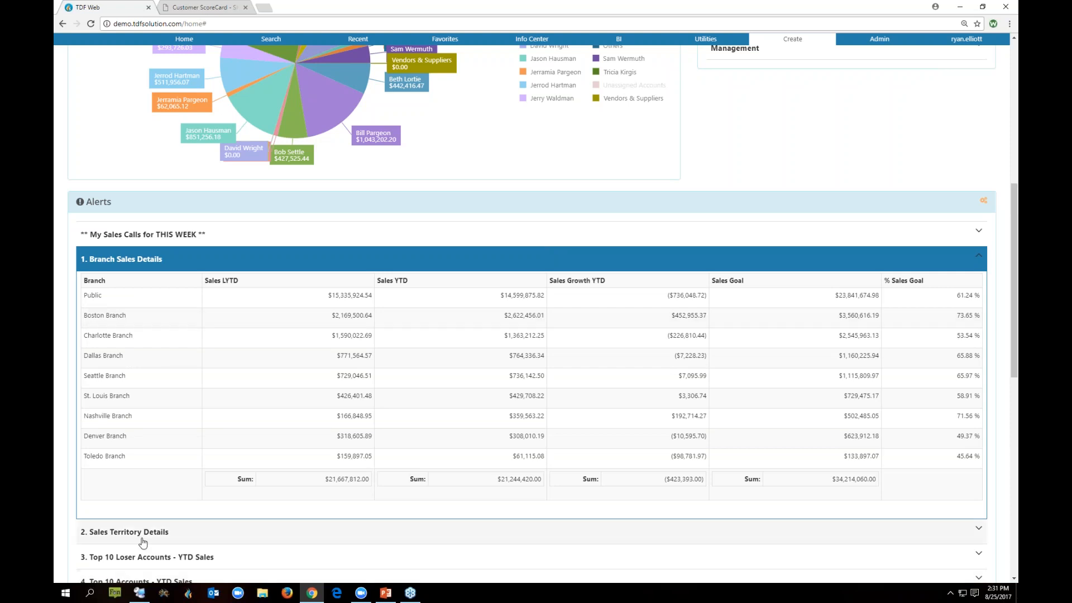
click(124, 532)
scroll(533, 334, down, 3)
scroll(533, 335, down, 2)
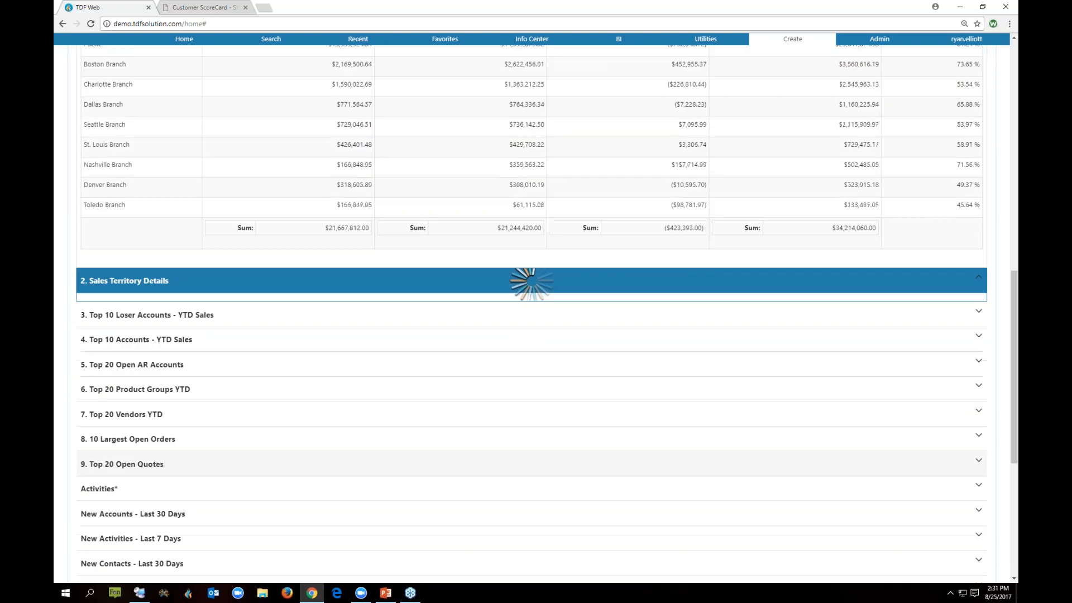
scroll(554, 474, down, 3)
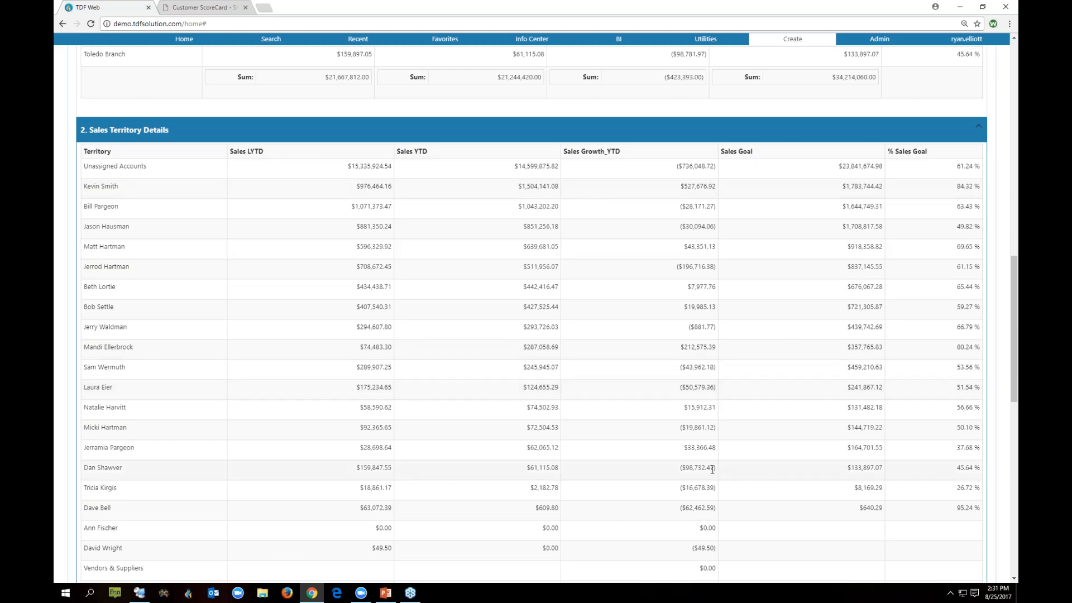
scroll(711, 469, down, 1)
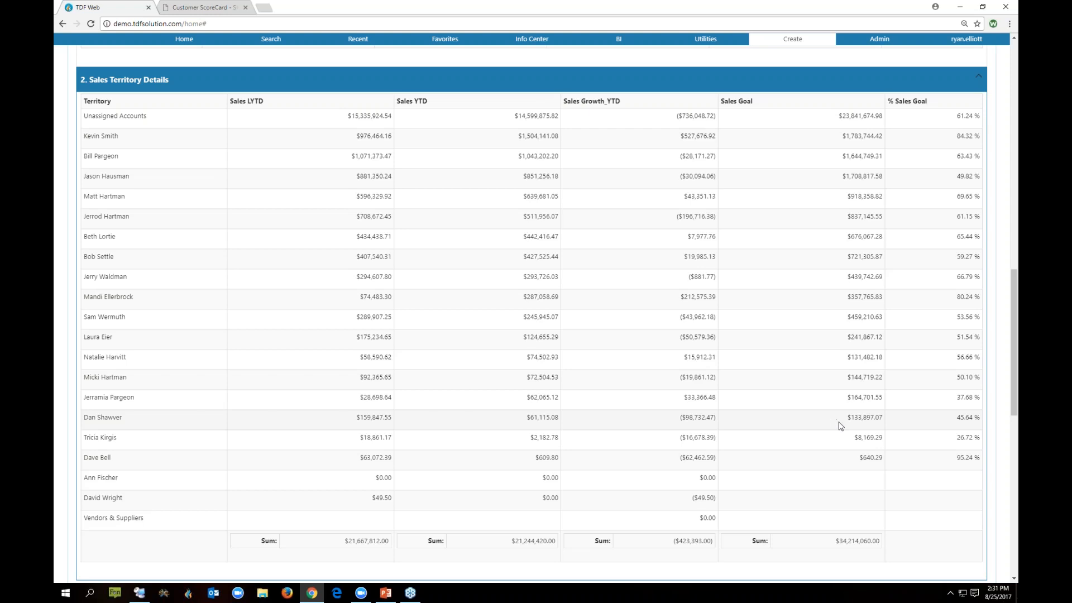
Collapse the Sales Territory Details and Branch Sales Details alerts
click(180, 84)
scroll(290, 263, up, 2)
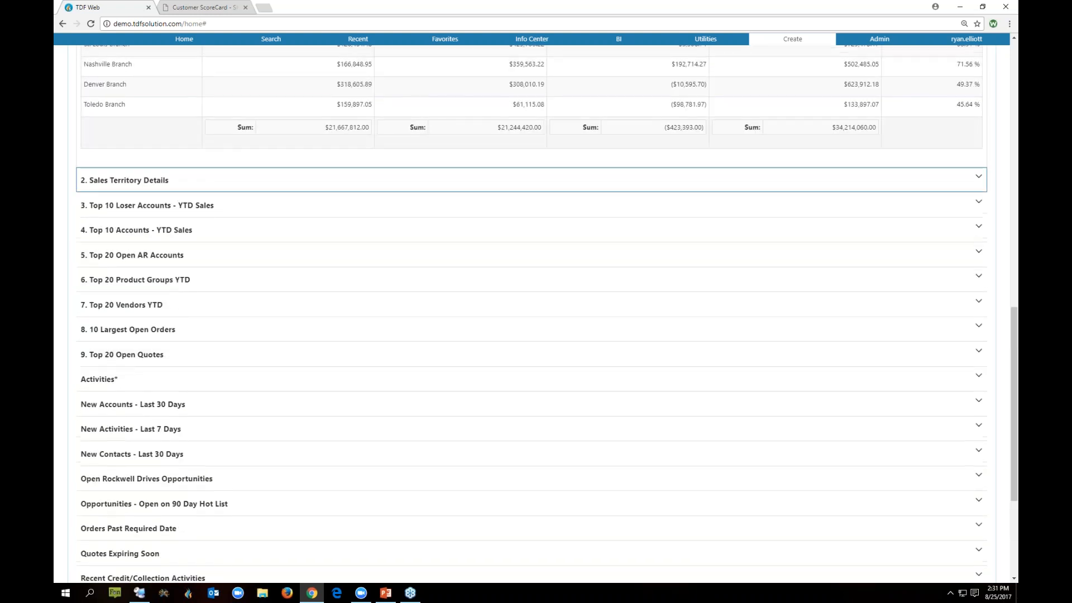
scroll(330, 248, up, 5)
click(369, 234)
View the Credit/Collection activity from the New Activities - Last 7 Days alert, close it and collapse the alert
scroll(629, 347, down, 1)
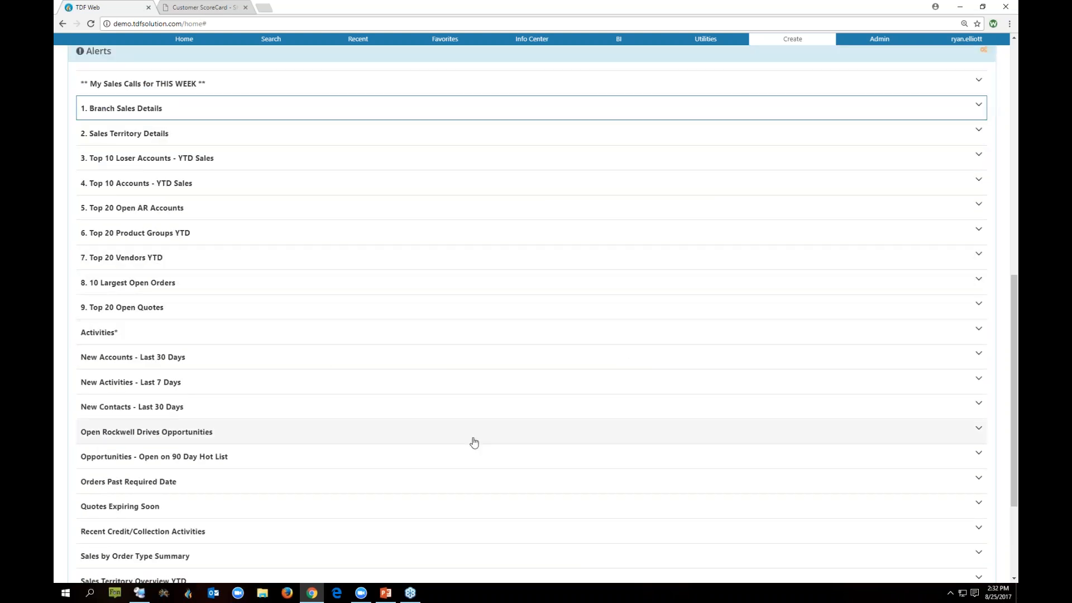
click(200, 382)
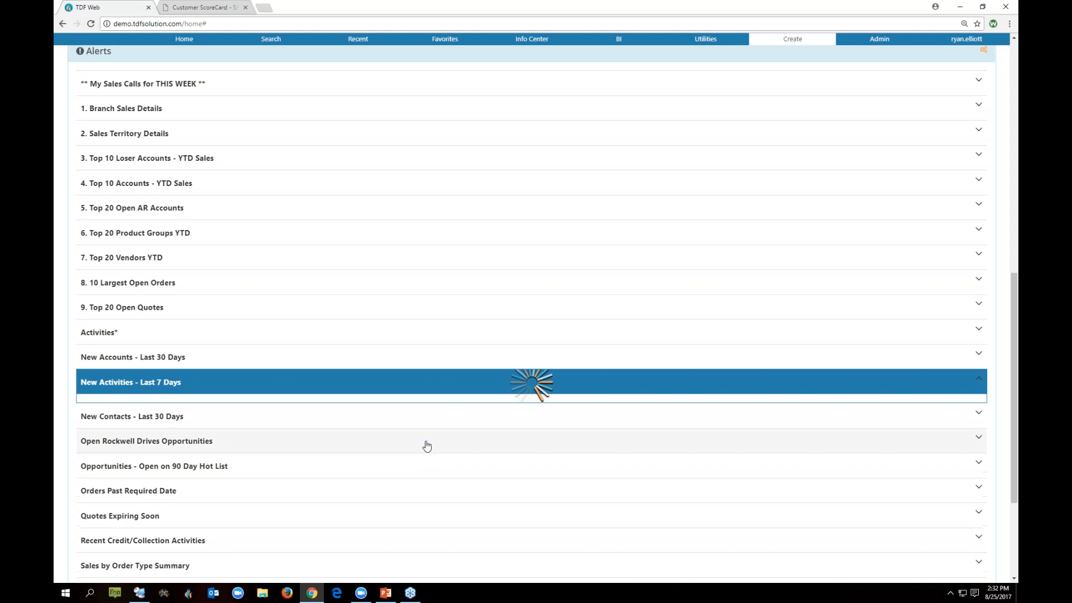
scroll(426, 445, down, 2)
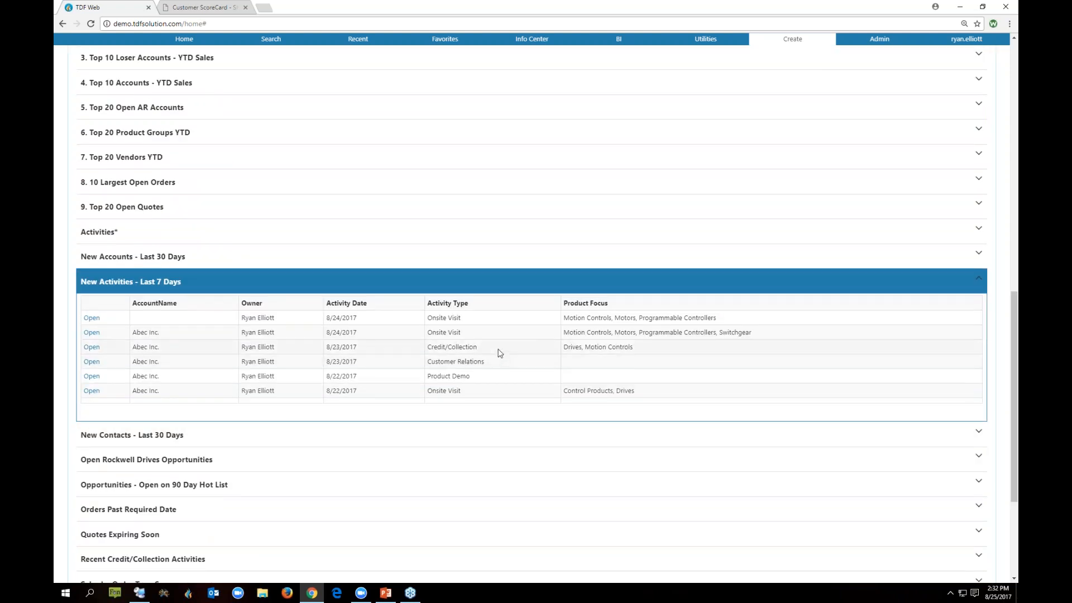
click(91, 346)
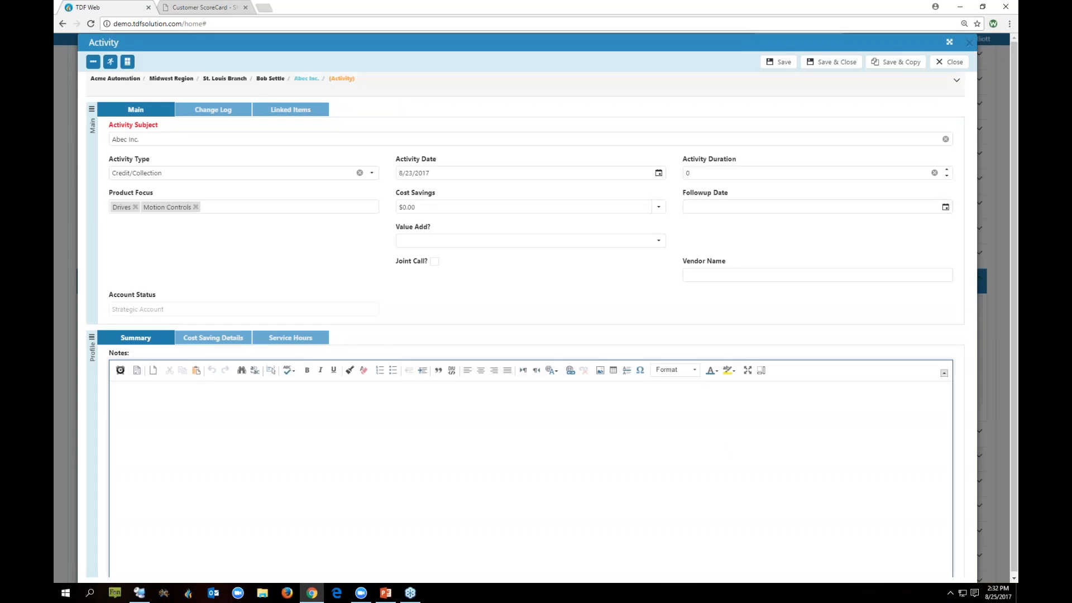
click(968, 44)
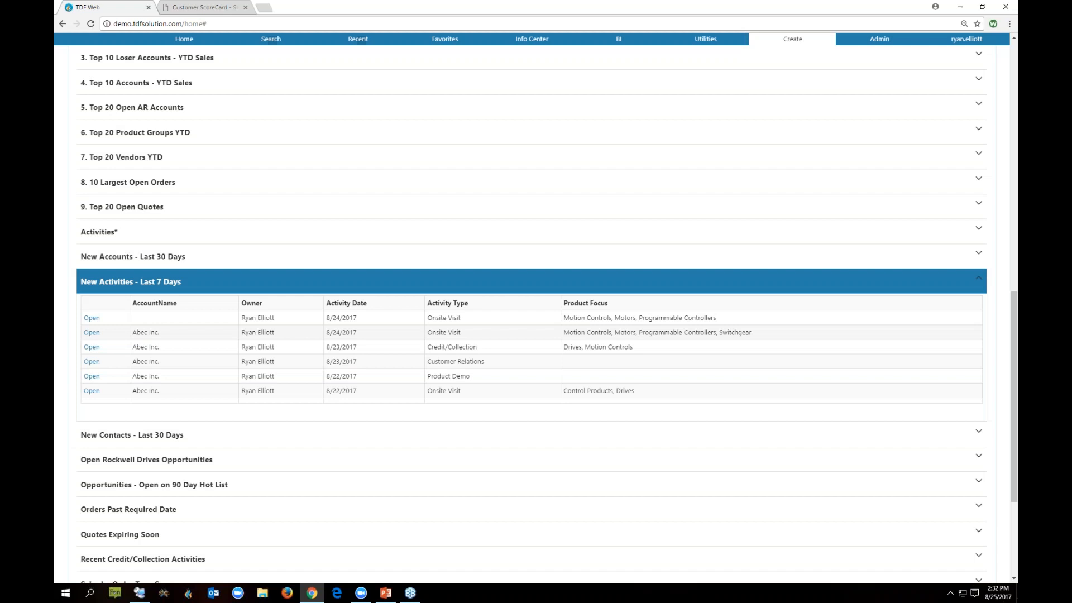
click(168, 283)
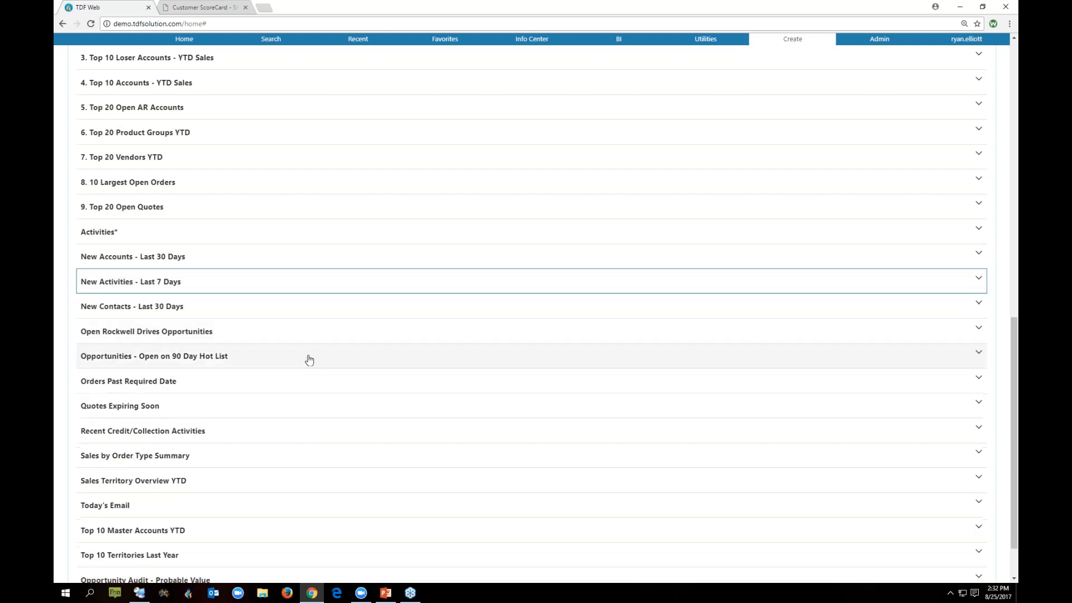
Open the Salesman Scorecard report from the Sales group of the BYOR Reports
scroll(324, 385, down, 1)
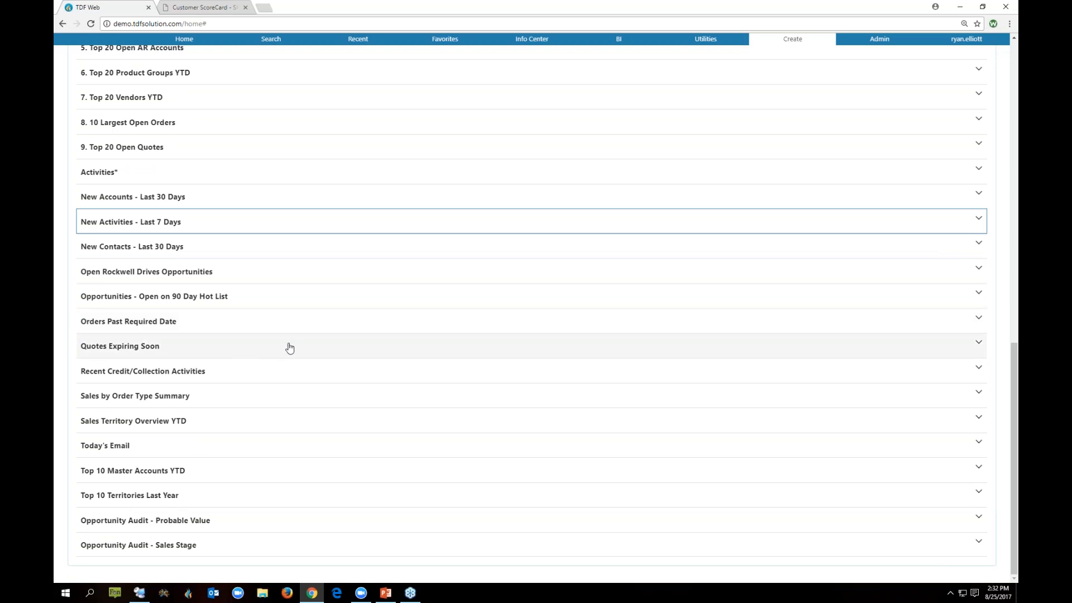
scroll(289, 347, up, 6)
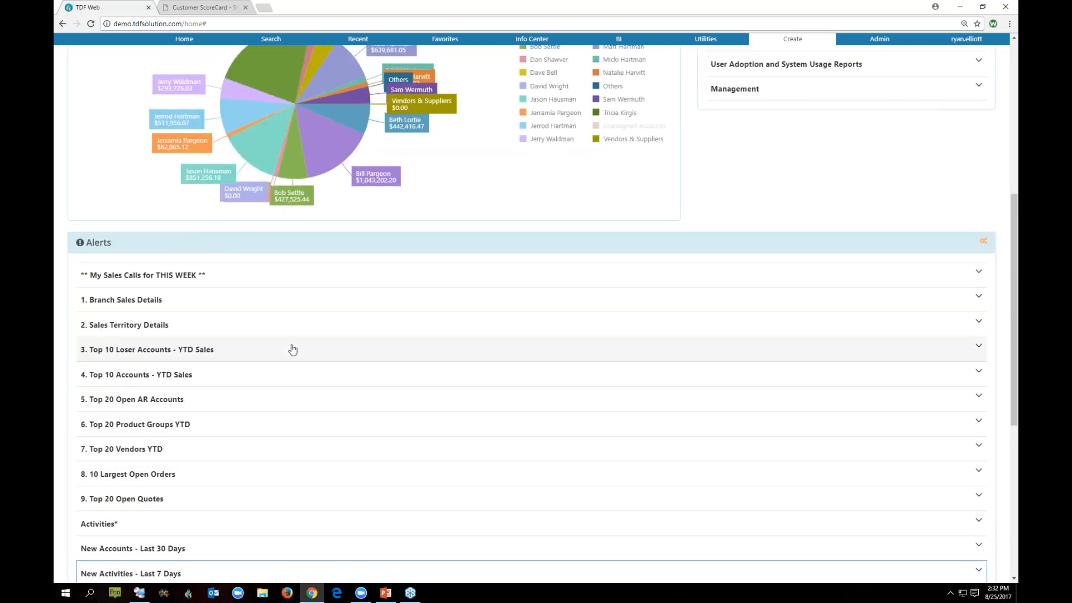
scroll(291, 350, up, 6)
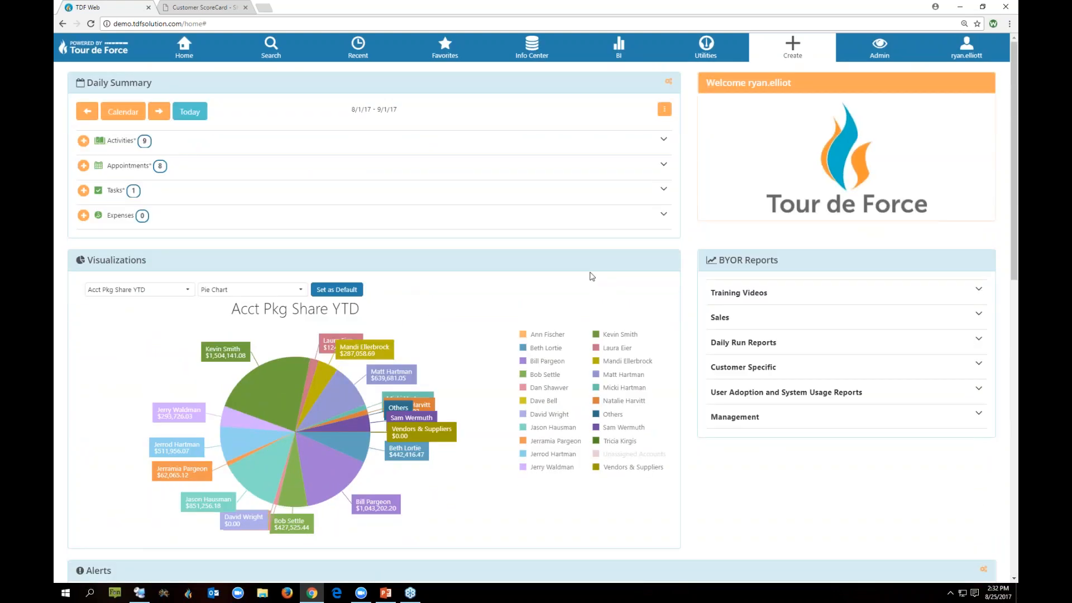
click(734, 321)
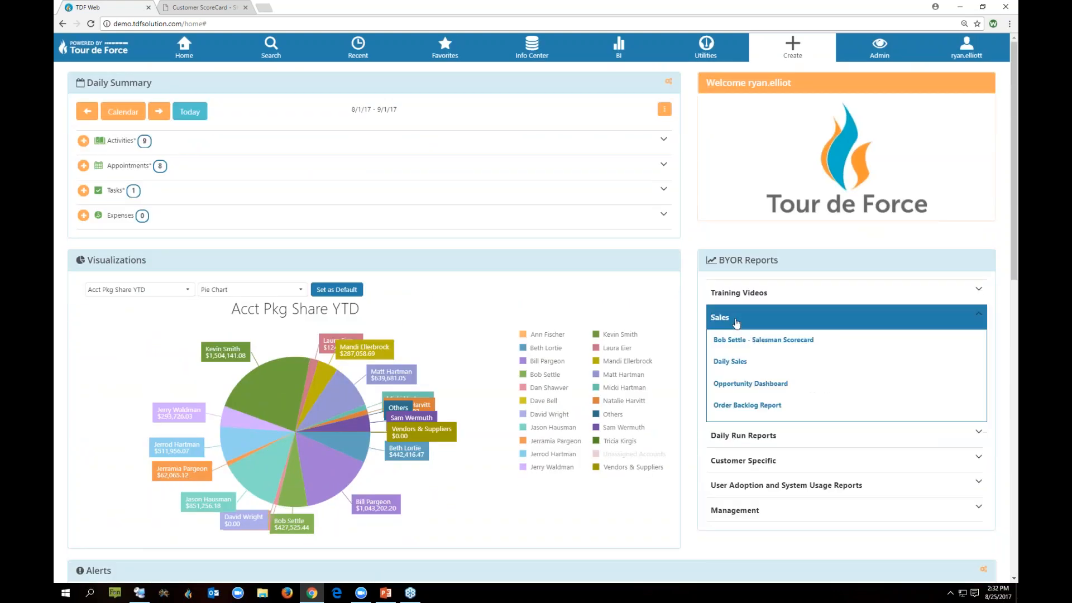
click(742, 339)
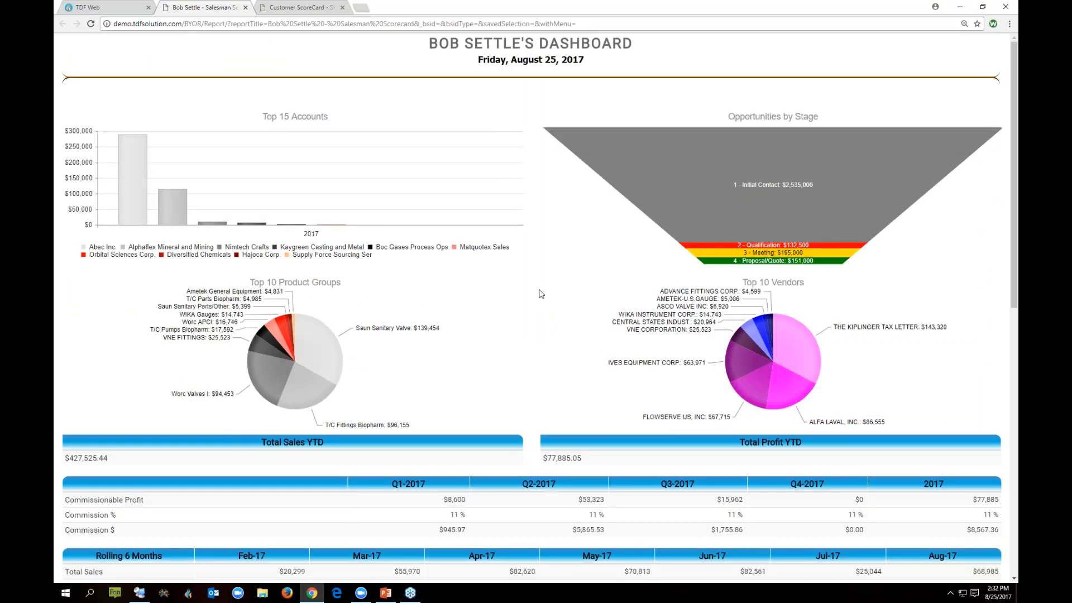
Examine the salesman scorecard's commission, rolling six months, declining and growth accounts, activities and opportunities sections
scroll(540, 294, down, 1)
scroll(539, 287, down, 3)
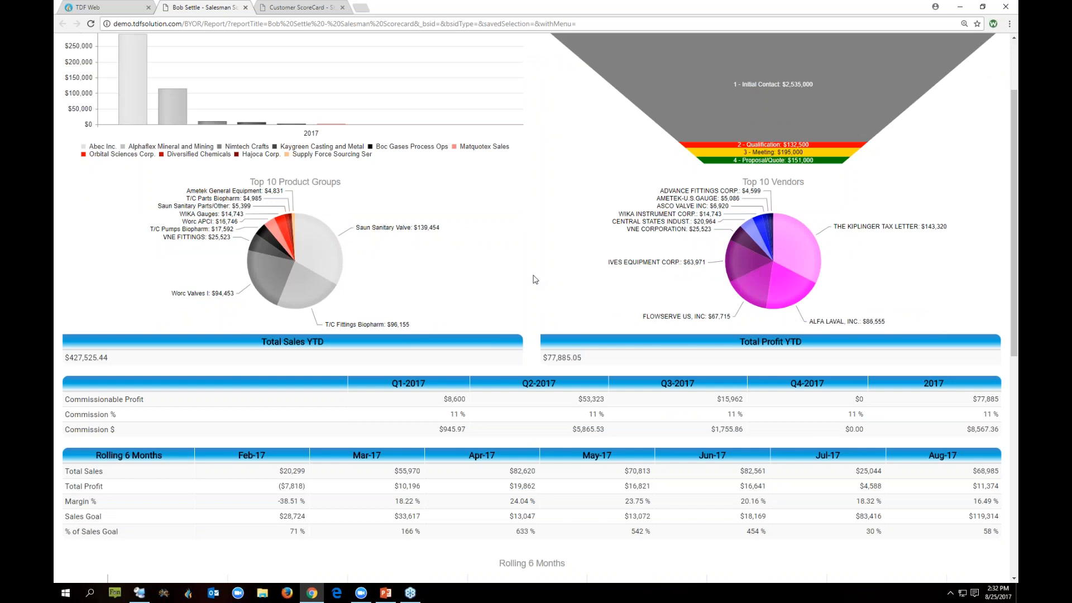
scroll(535, 279, down, 7)
drag(391, 198, 802, 247)
click(780, 244)
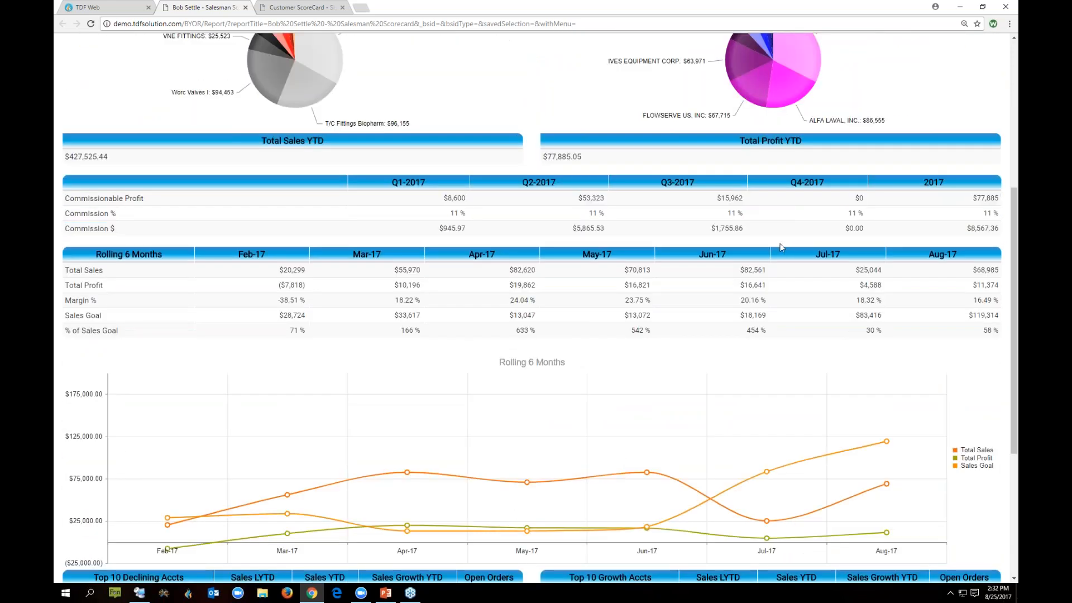
scroll(779, 247, down, 2)
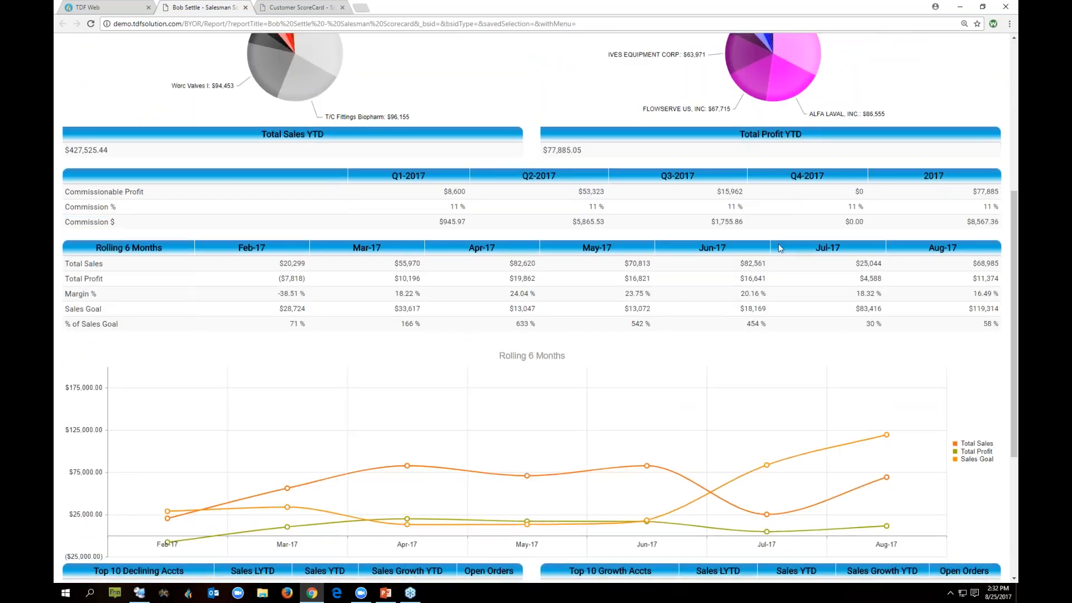
scroll(539, 281, down, 4)
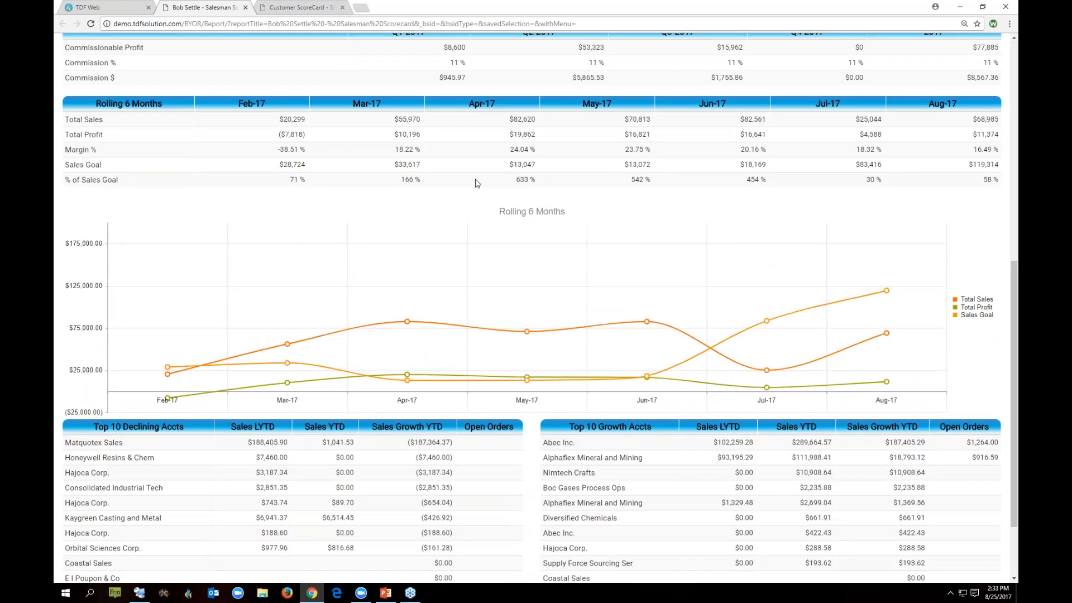
scroll(475, 184, down, 4)
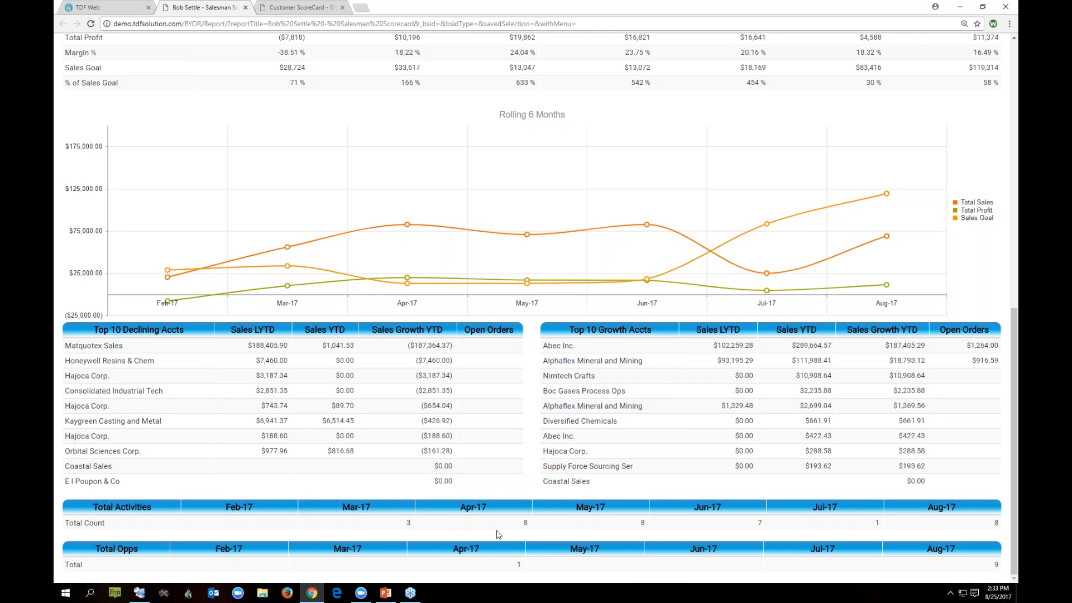
scroll(499, 534, up, 2)
scroll(499, 534, up, 8)
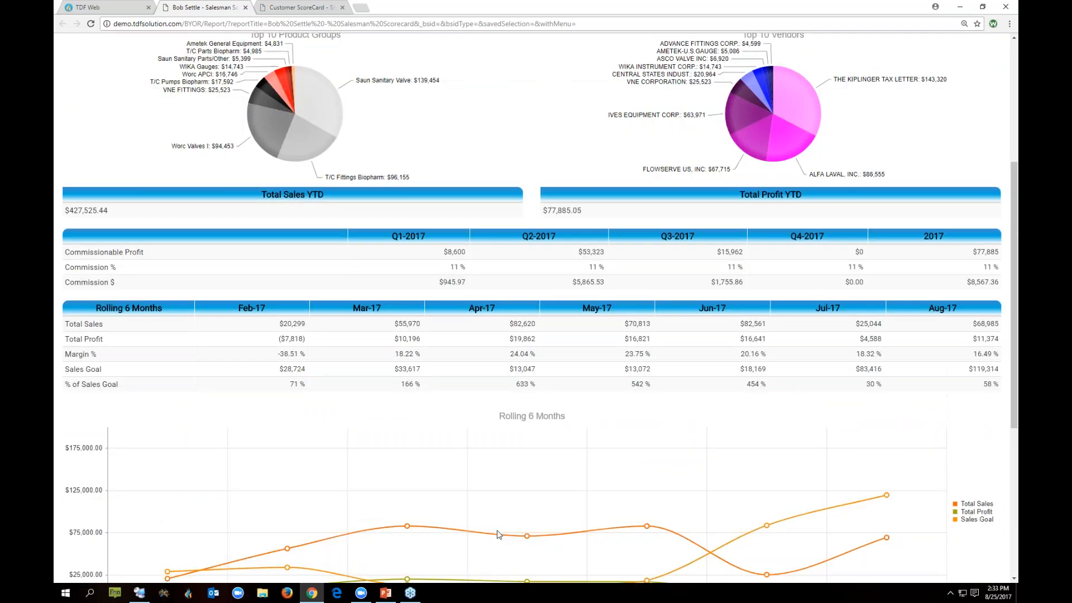
Return to the home dashboard, open the Executive Dashboard from Daily Run Reports and review its sales, inventory and order backlog tables
click(98, 7)
click(731, 329)
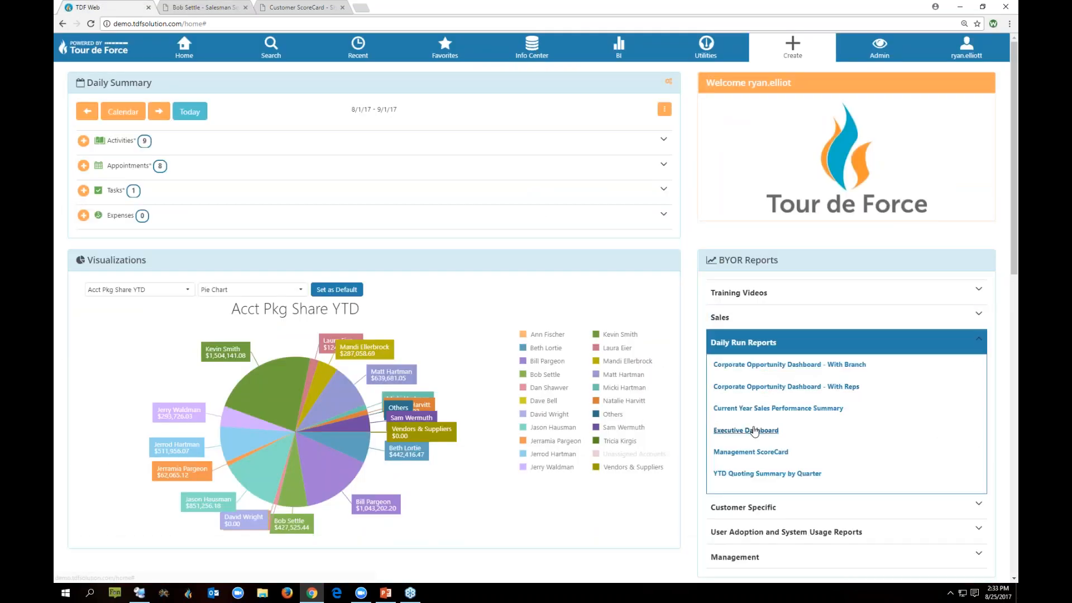
click(738, 420)
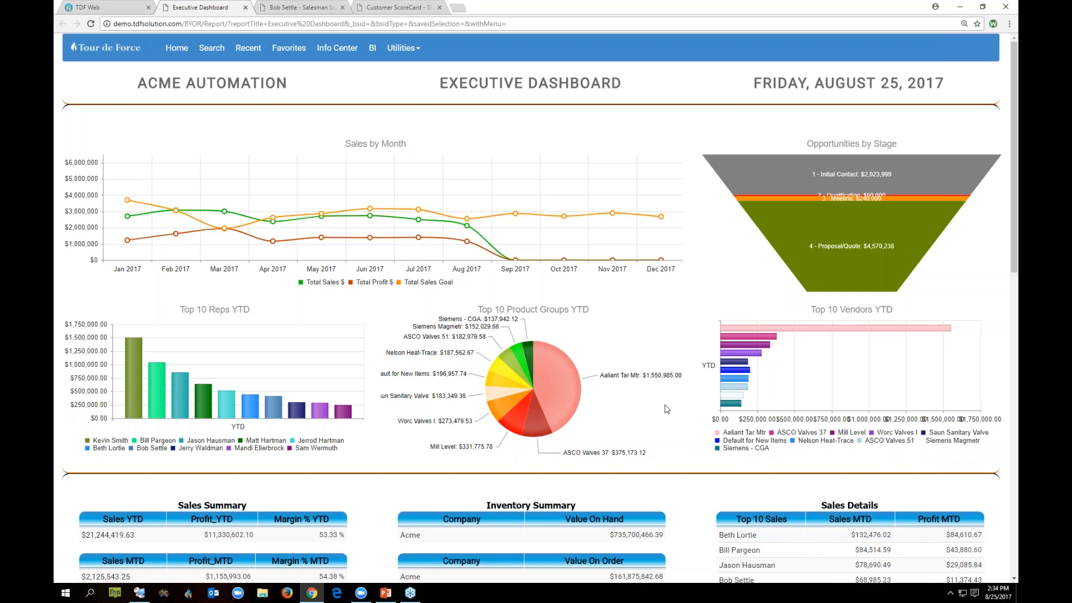
scroll(666, 409, down, 3)
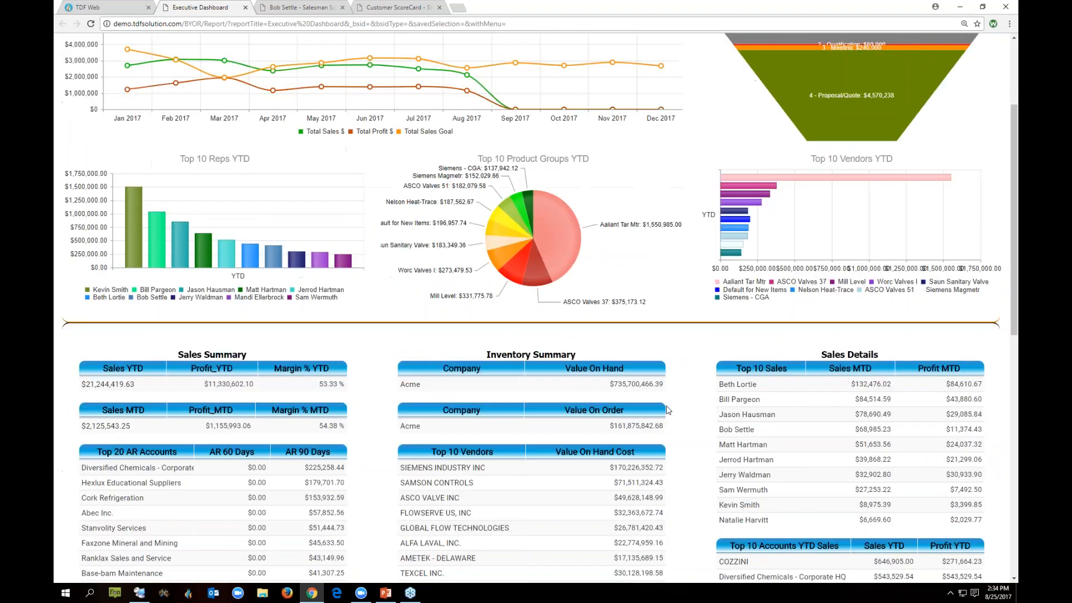
scroll(668, 410, down, 4)
scroll(680, 427, down, 1)
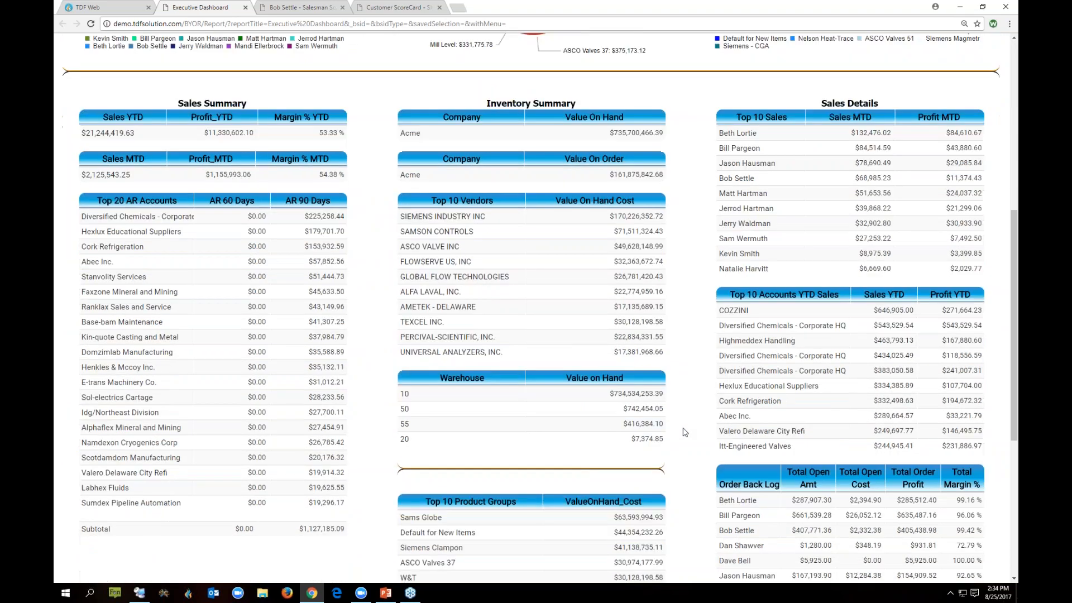
scroll(685, 432, down, 2)
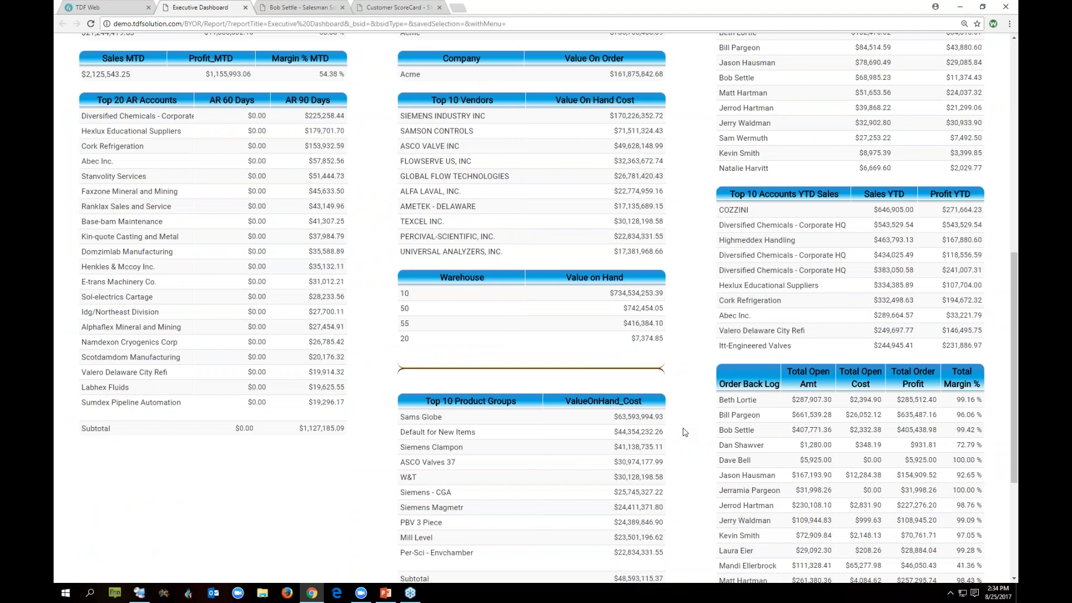
Examine the Executive Dashboard's product group, item, warehouse and order backlog tables down to the end of the report
scroll(684, 431, down, 1)
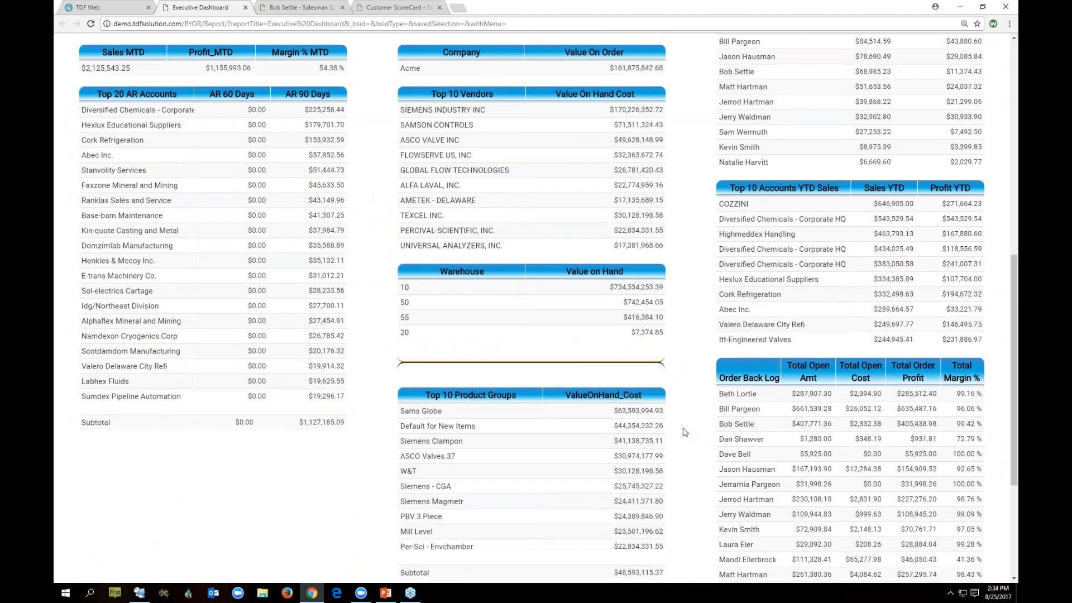
scroll(684, 432, down, 3)
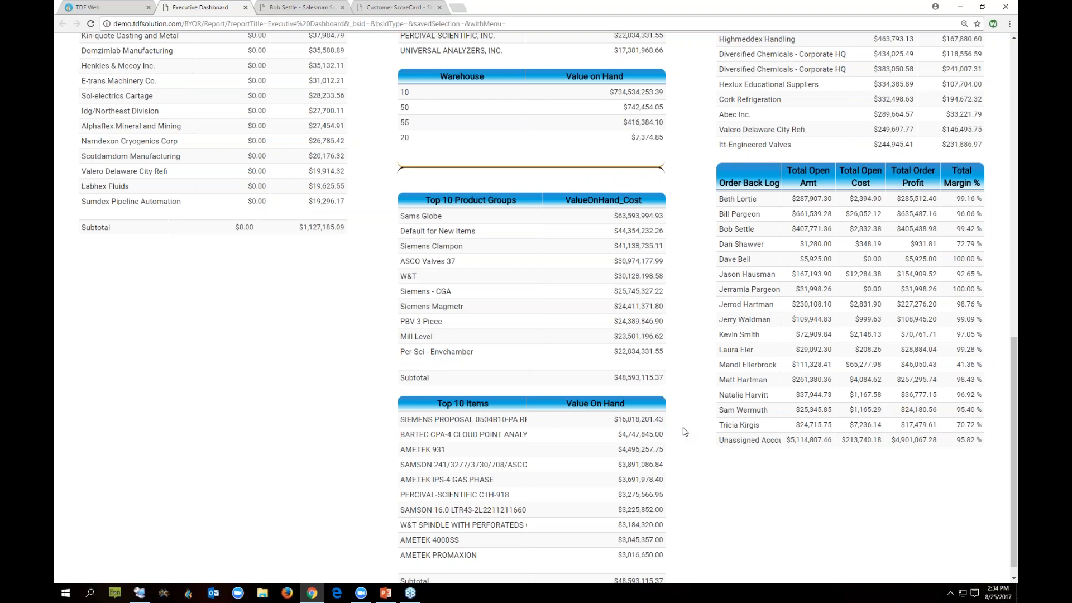
scroll(684, 432, down, 1)
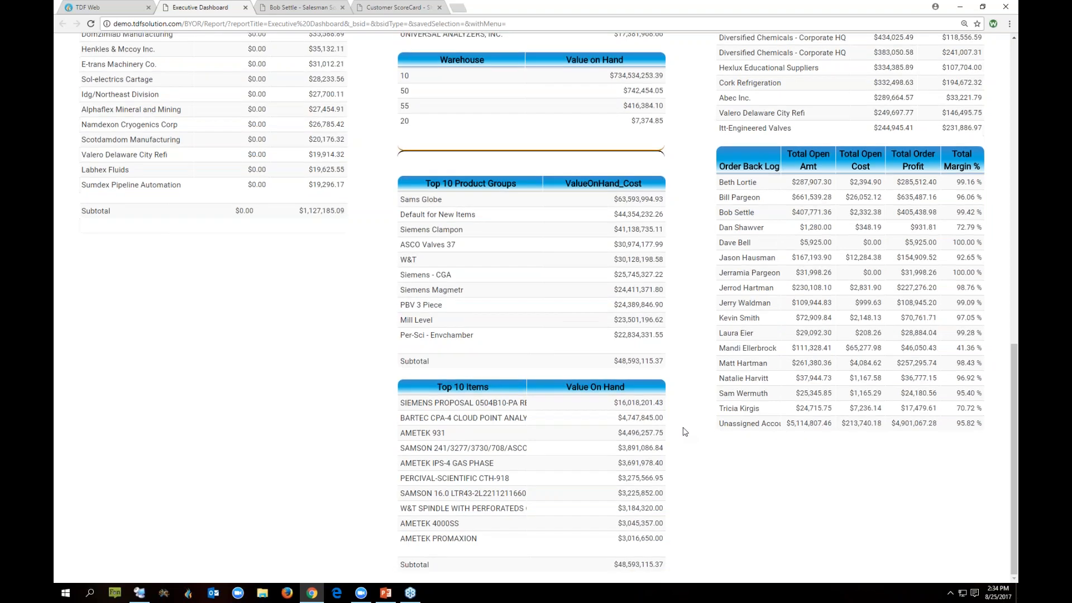
scroll(684, 431, up, 2)
scroll(685, 431, up, 3)
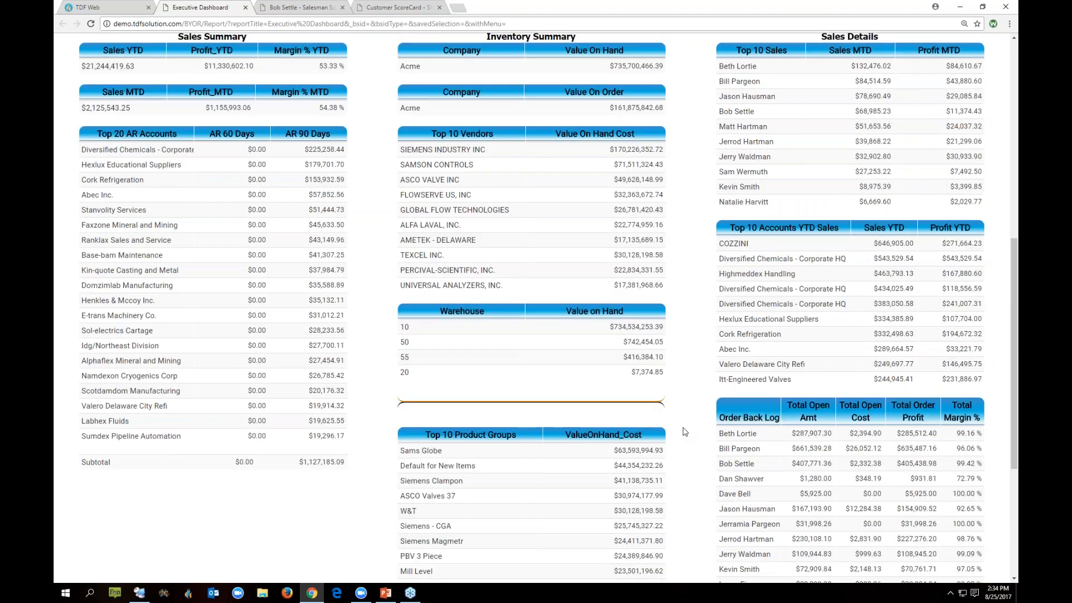
scroll(685, 431, up, 7)
Return to the home dashboard, open the Management ScoreCard from Daily Run Reports and review its charts and sales tables
key(ctrl+shift+Tab)
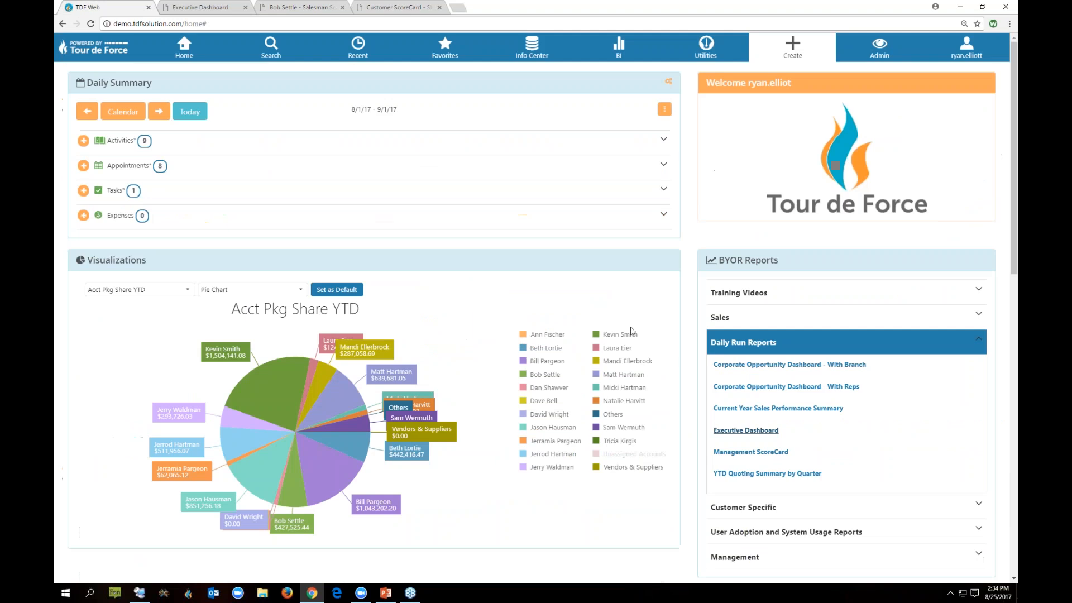
click(754, 452)
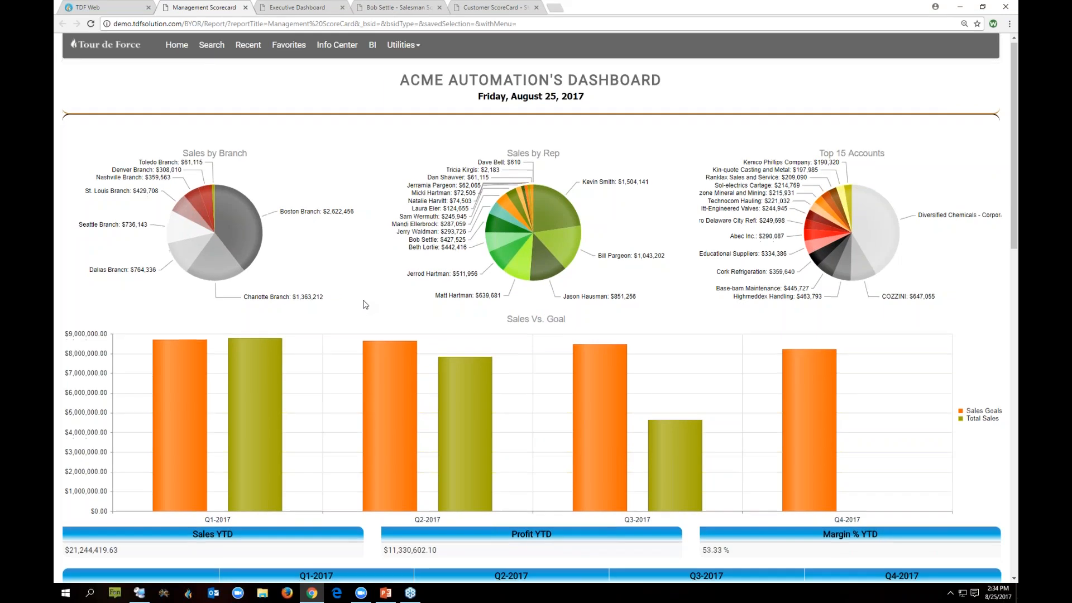
scroll(366, 305, down, 5)
scroll(364, 304, down, 2)
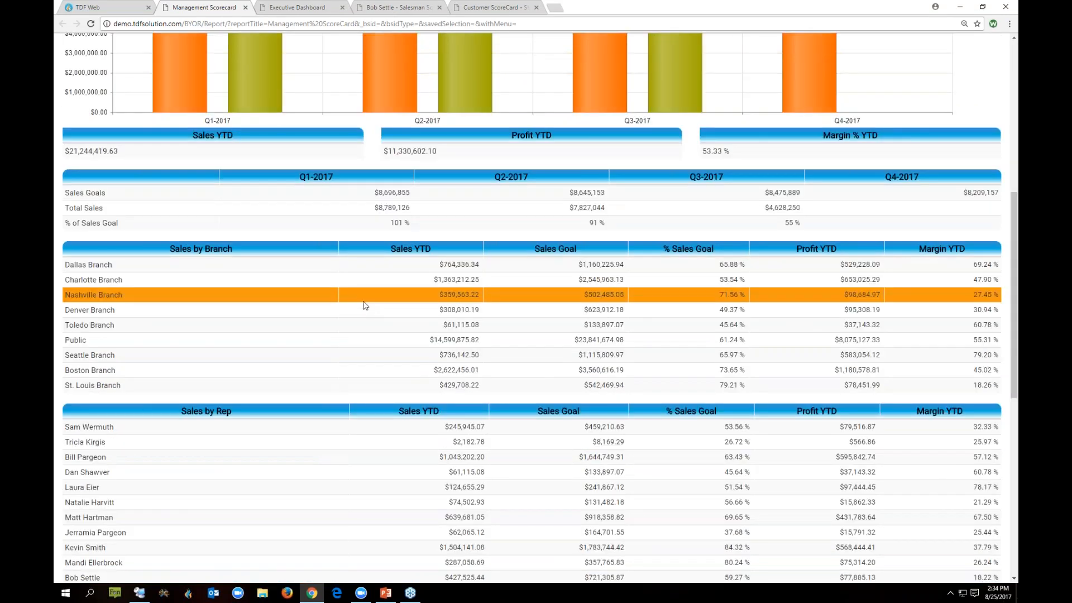
scroll(364, 304, down, 1)
scroll(364, 304, down, 8)
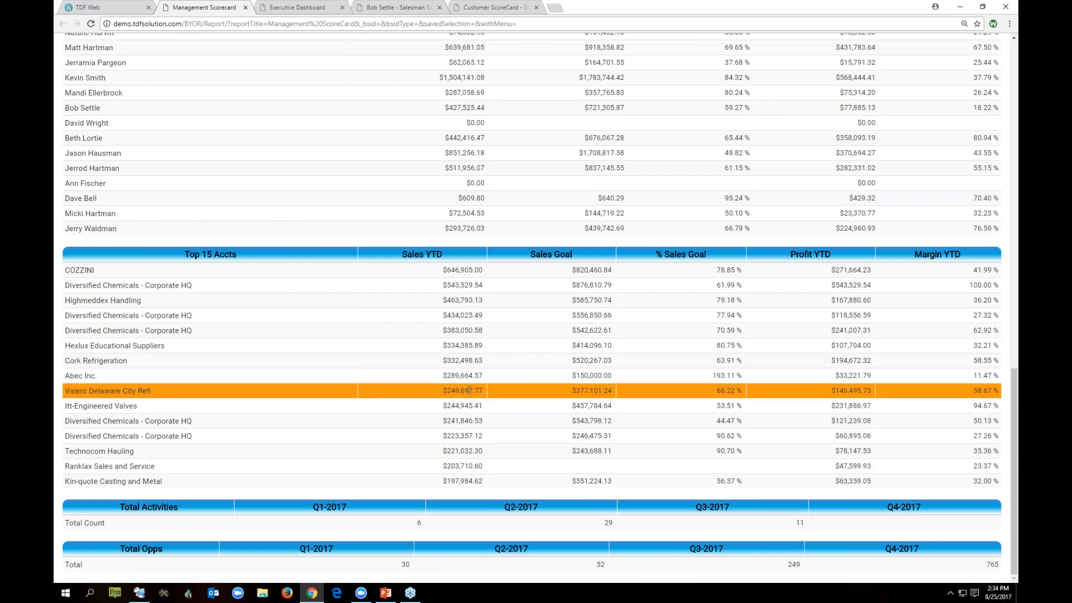
scroll(469, 389, up, 20)
scroll(393, 121, up, 2)
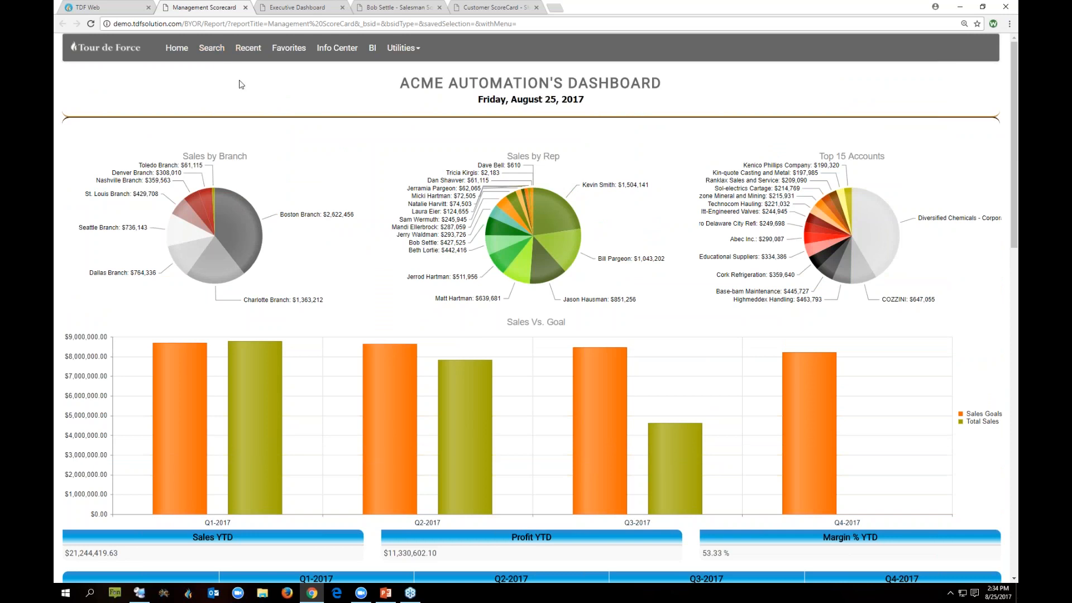
Go back to the home dashboard and view the Recent items list followed by the Favorites list
click(110, 9)
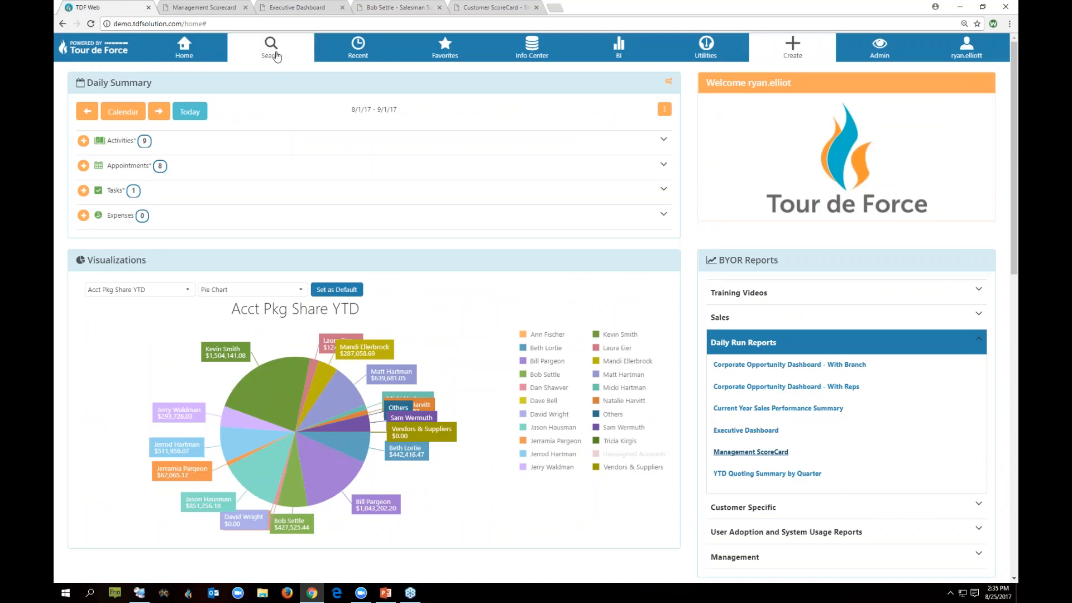
click(358, 50)
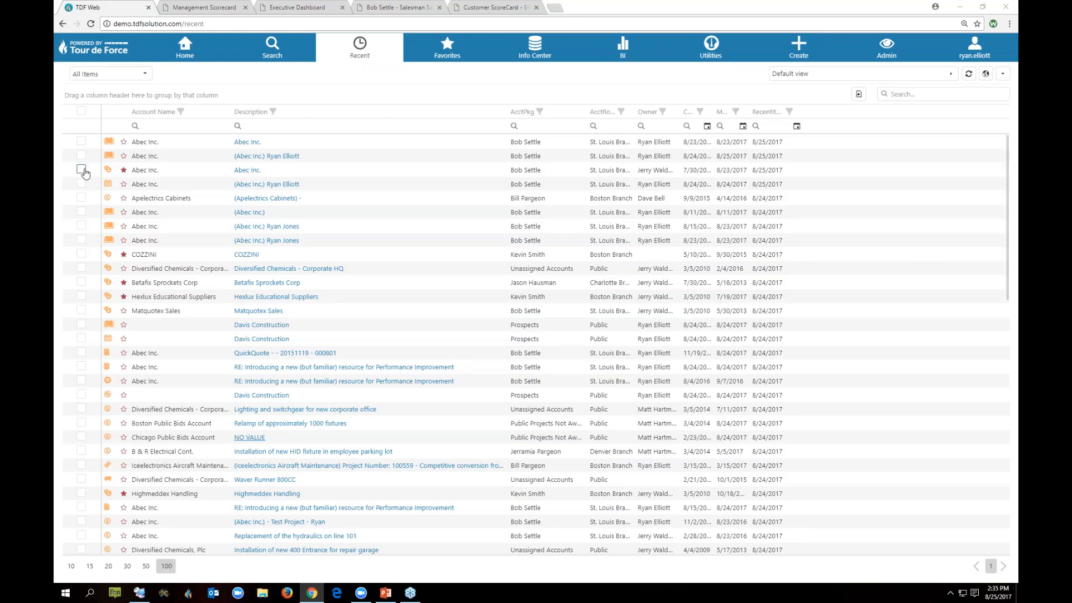
click(443, 45)
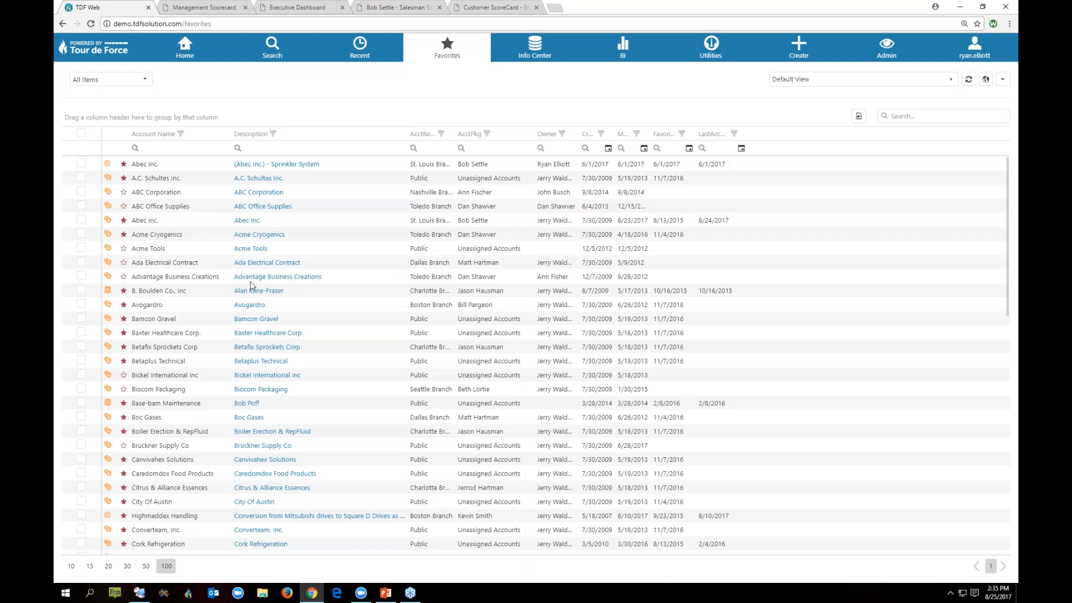
Select the Abec Inc., Advantage Business Creations, Highmeddex Handling, COZZINI and Diversified Chemicals favorites and open them together
click(81, 220)
click(81, 276)
scroll(83, 286, down, 3)
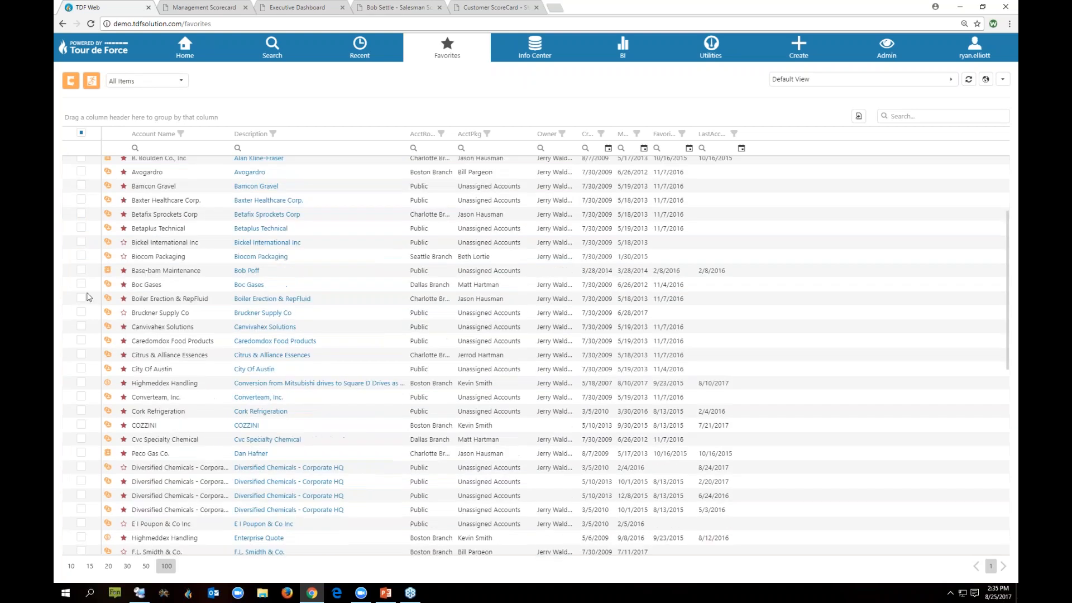
click(81, 382)
click(81, 424)
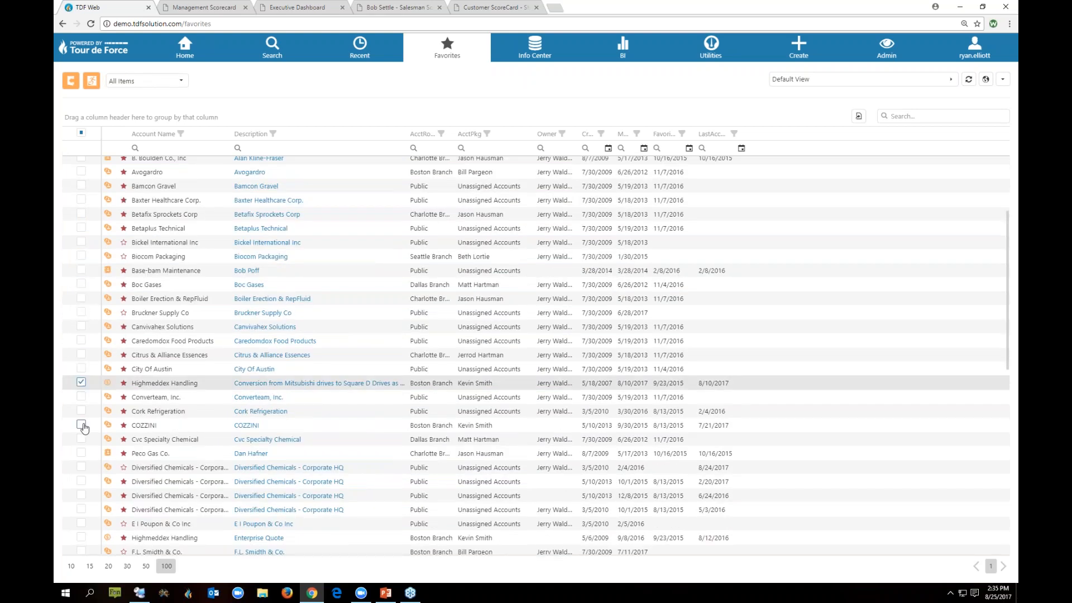
click(81, 466)
click(69, 82)
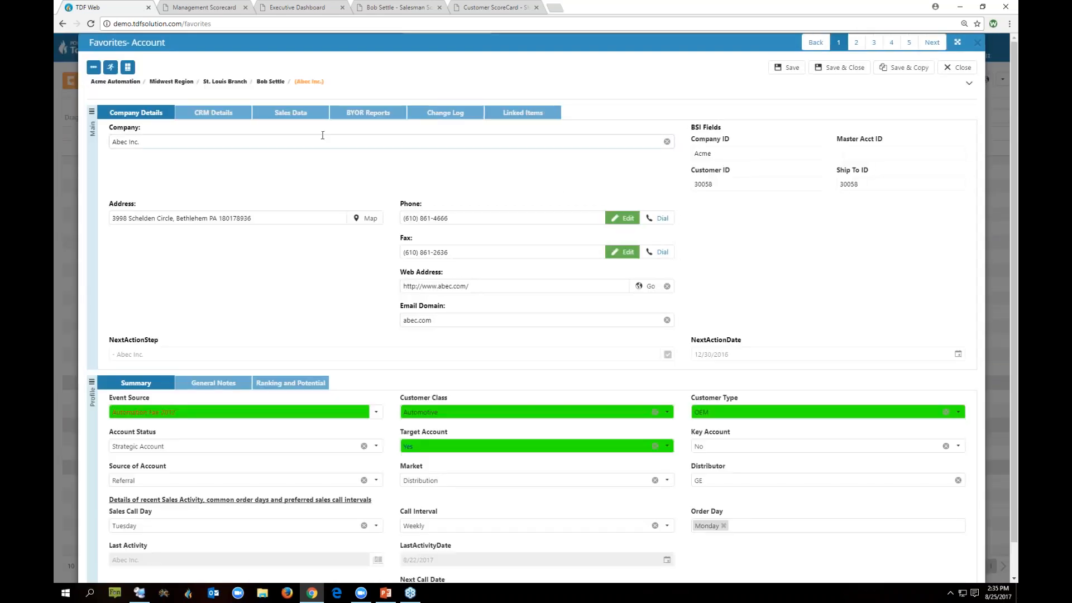
View the All Sales summary for Abec Inc., advance through the records to the Highmeddex Handling opportunity and close them
click(295, 115)
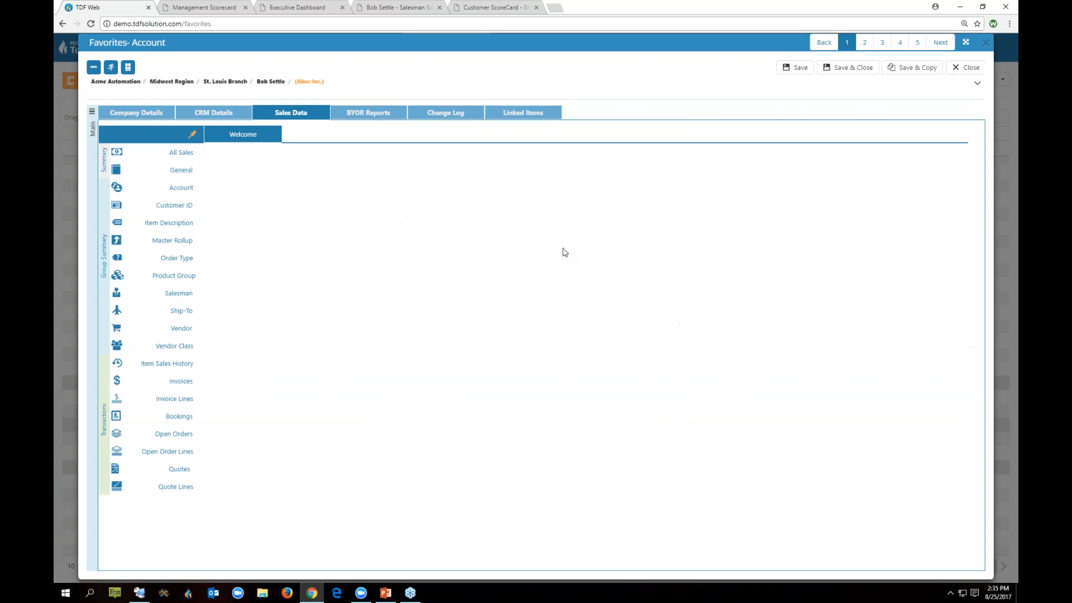
click(184, 153)
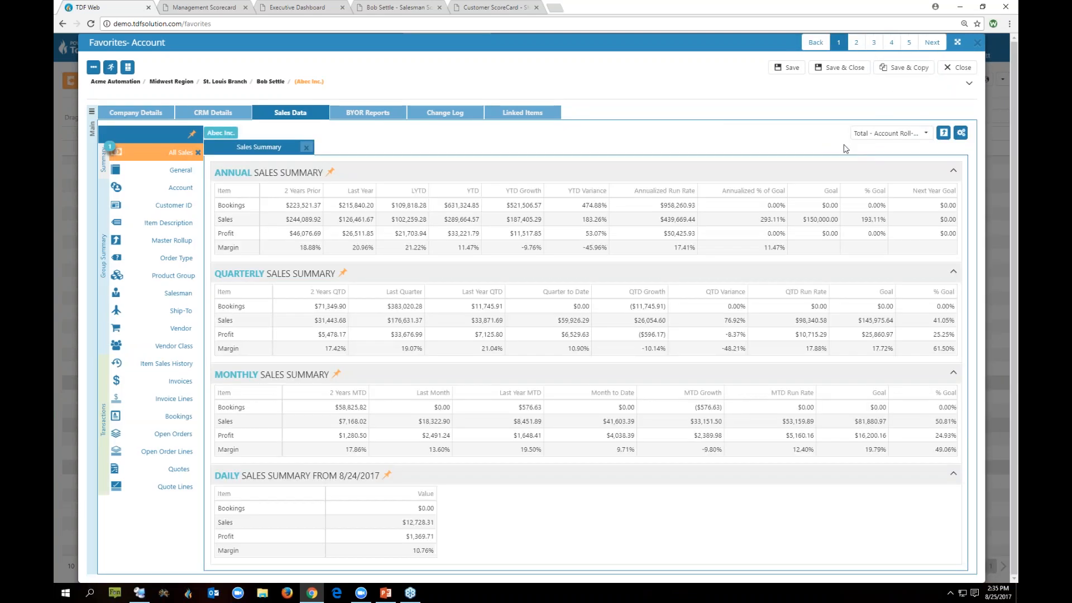
click(929, 46)
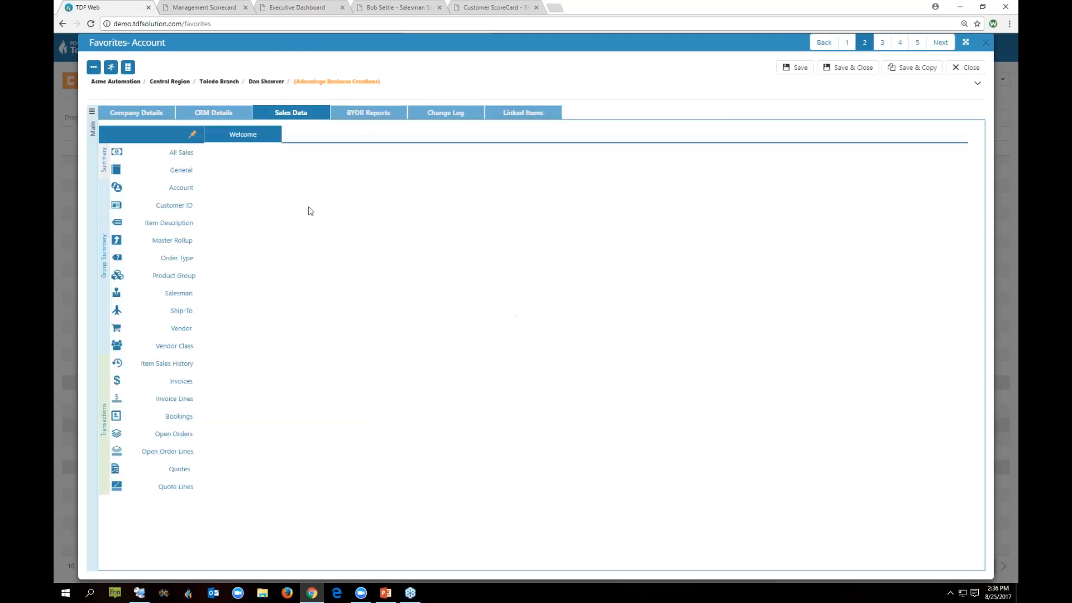
click(939, 42)
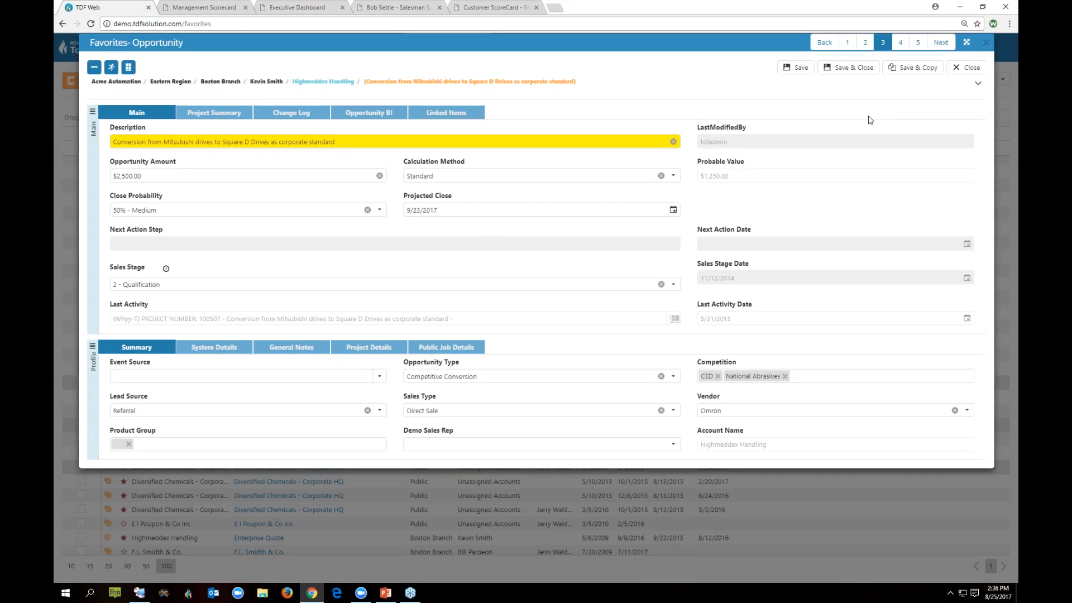
click(987, 43)
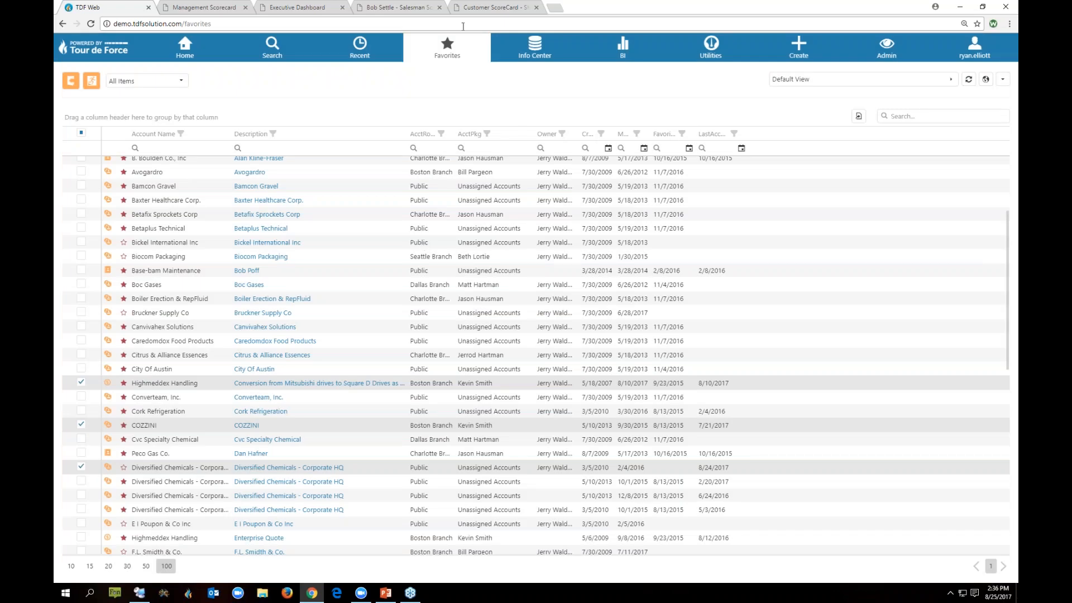
Return to the home dashboard, switch to the remote Outlook session and review the My Daily Alerts email through the largest open orders
click(205, 56)
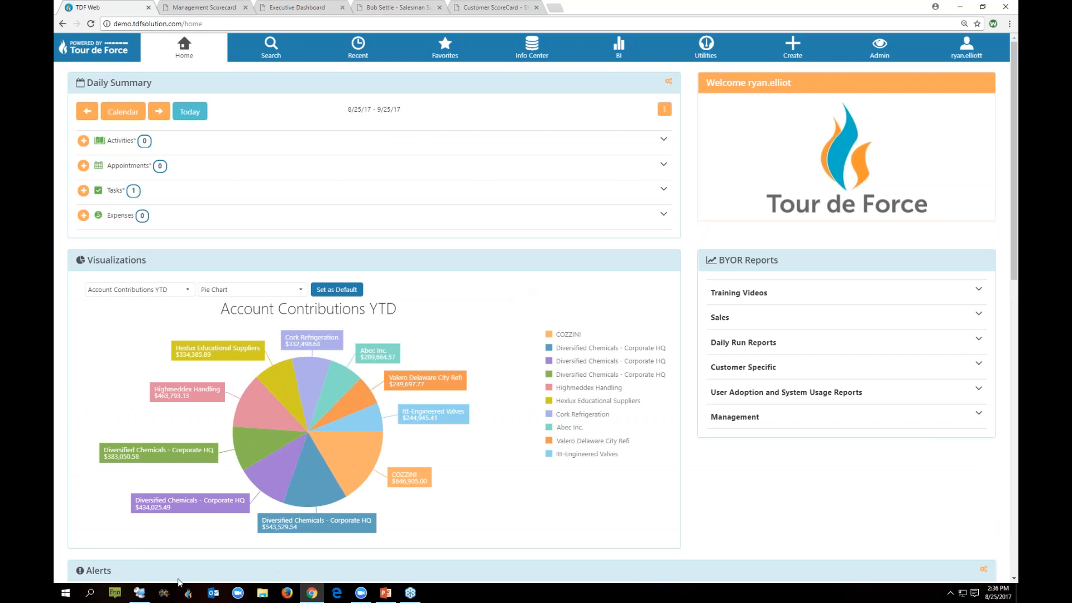
click(139, 593)
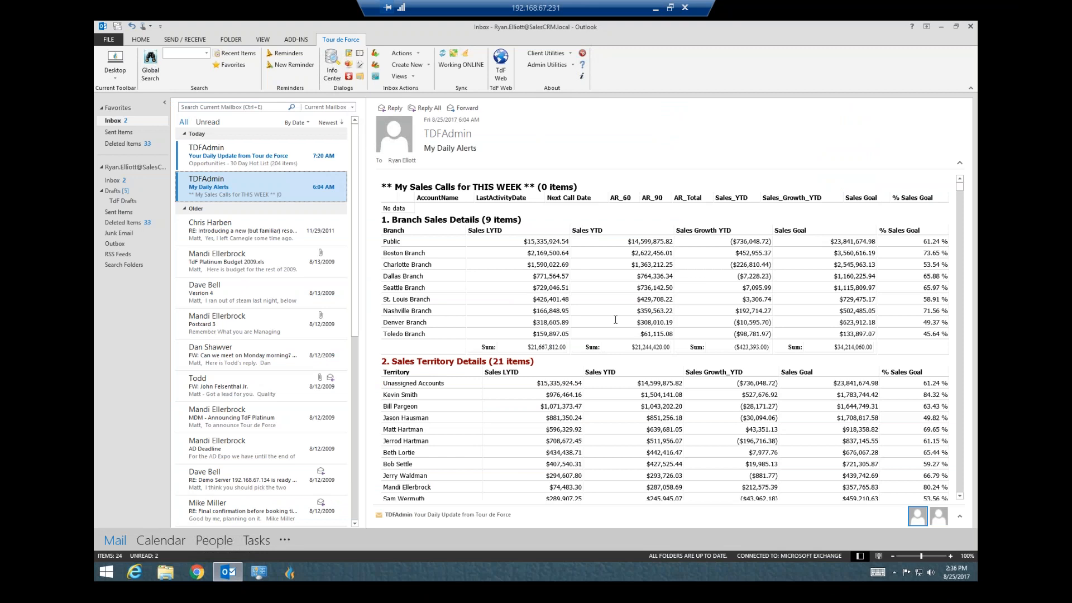
scroll(615, 322, down, 10)
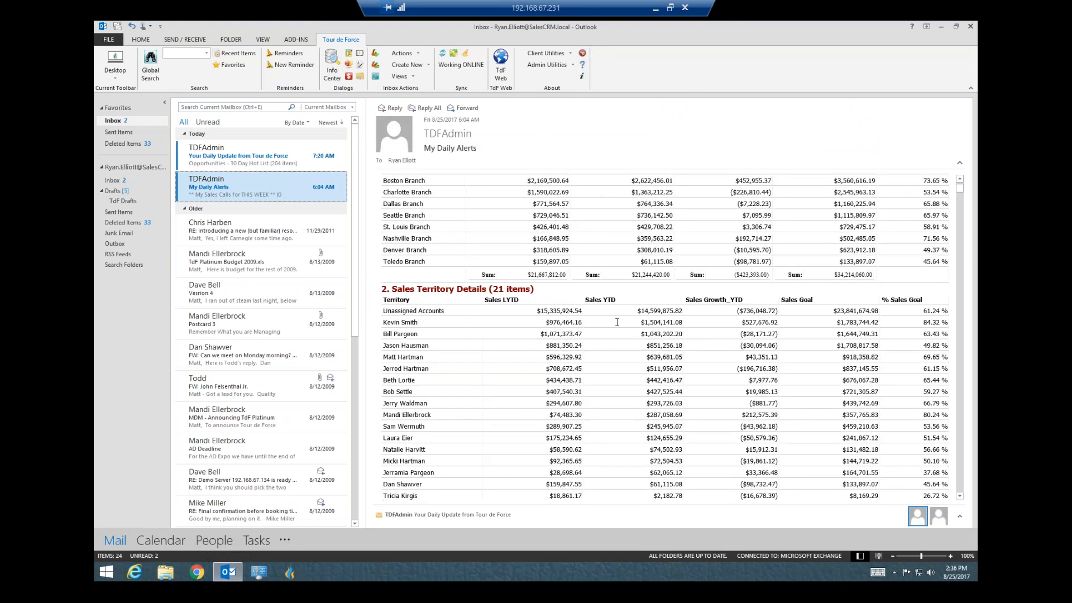
scroll(616, 324, down, 4)
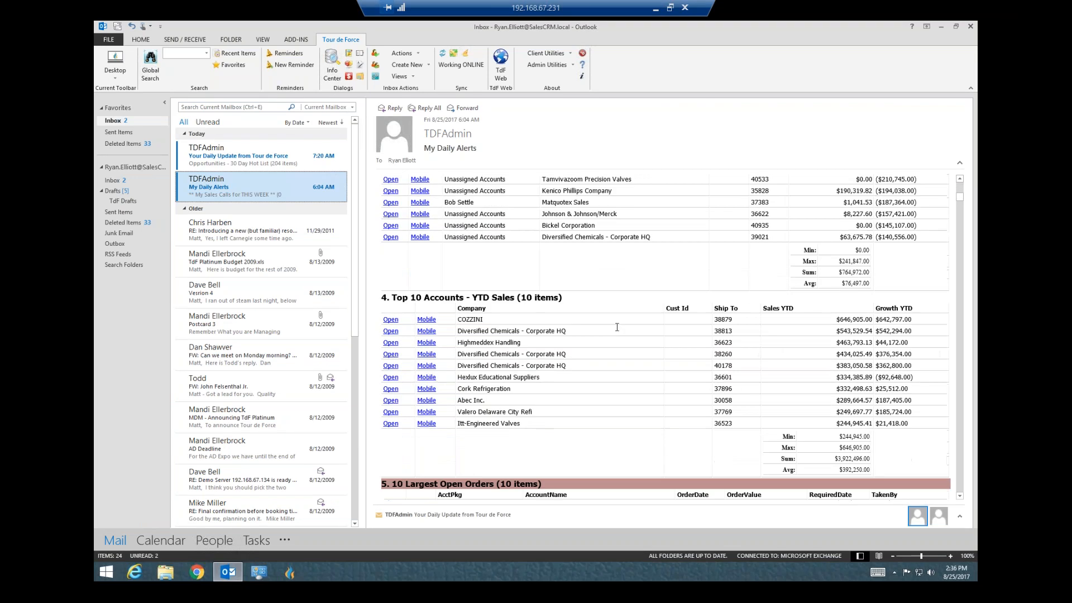
scroll(617, 327, down, 7)
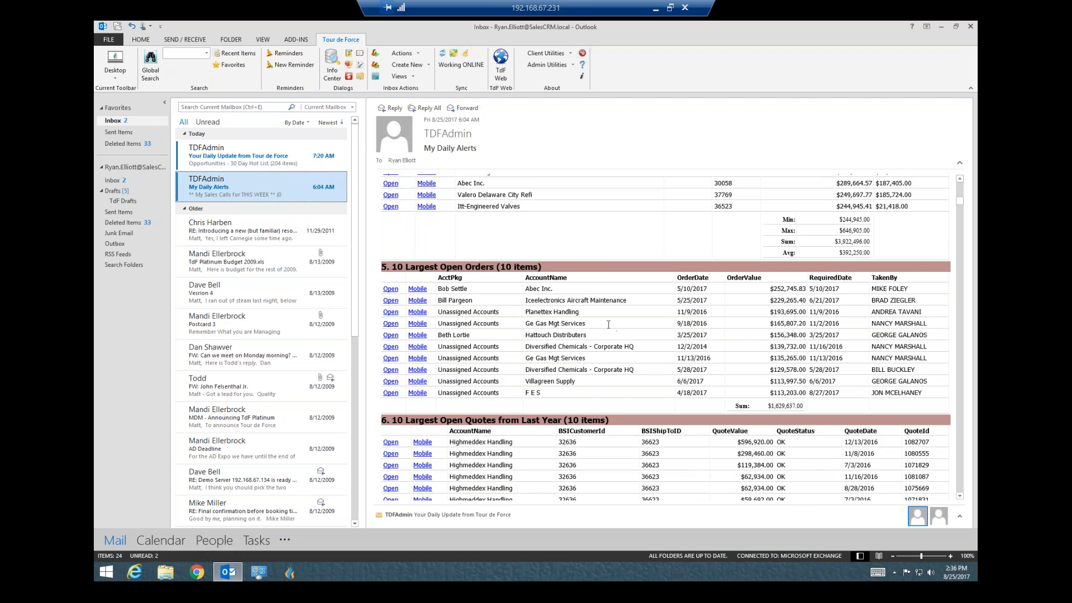
Open the Abec Inc. order from the 10 Largest Open Orders alert, allow the link and close the order details
click(390, 289)
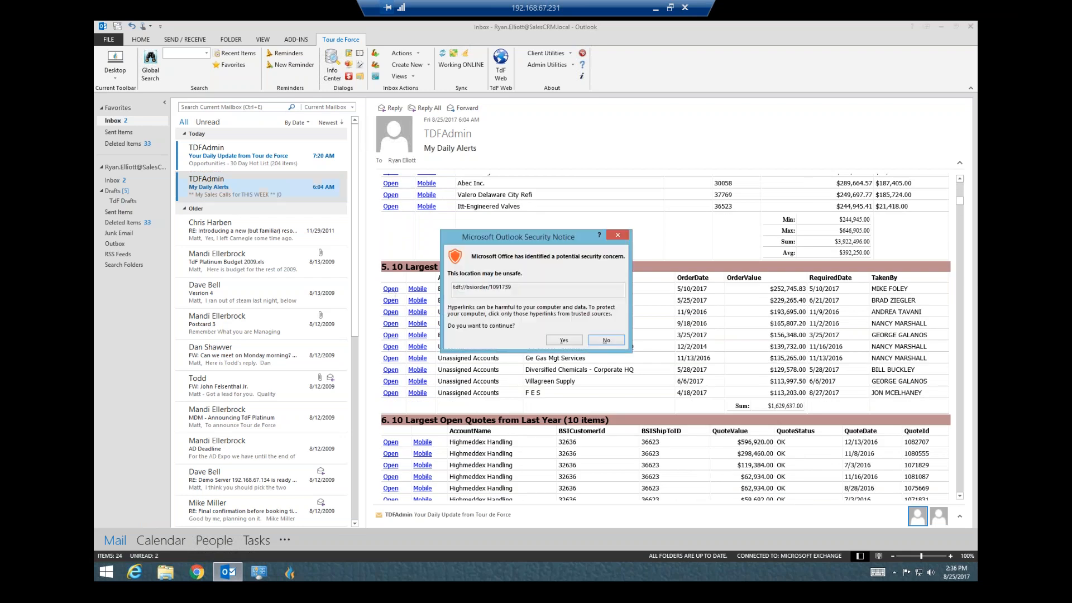
click(551, 341)
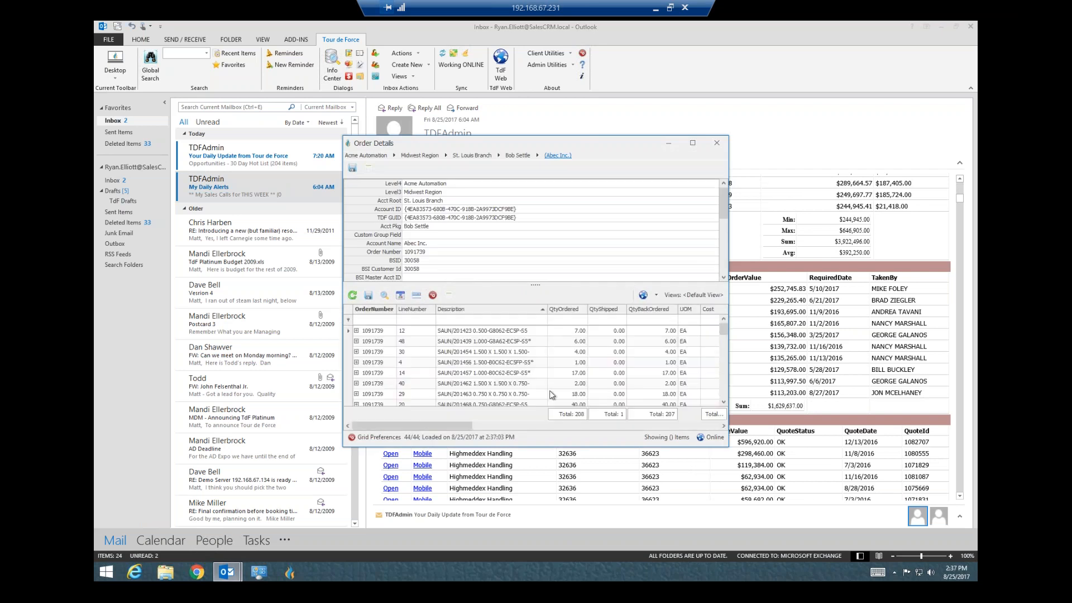
click(716, 143)
Open the Abec Inc. account in Outlook and view its CRM Details and Sales Data
click(219, 238)
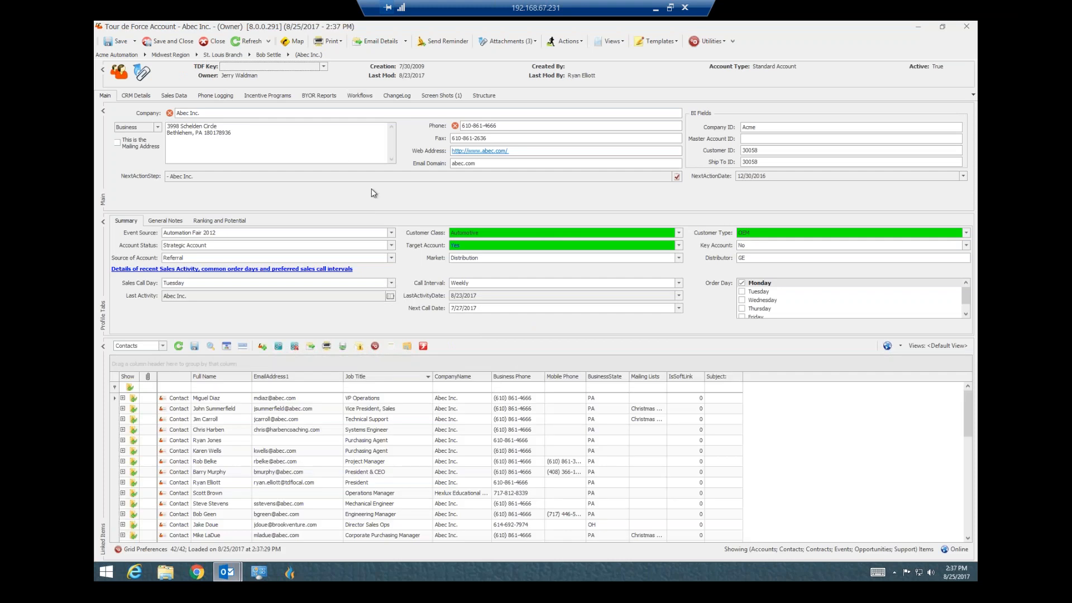
click(133, 96)
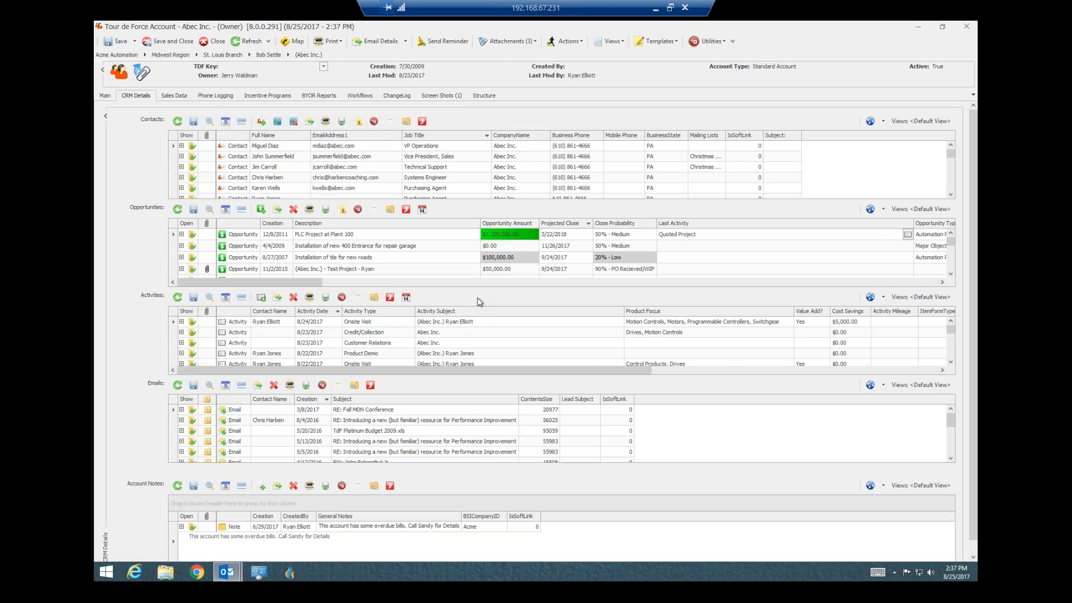
click(178, 97)
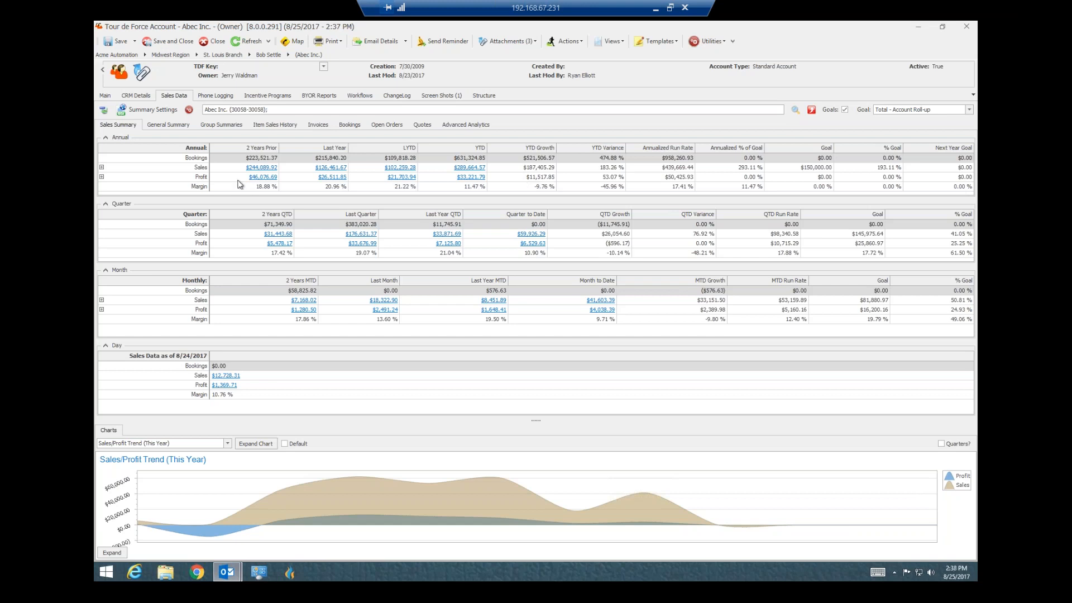
Drill into Abec Inc.'s annual sales, view Saun Sanitary Parts/Other by Item Description, return to the product groups and close the drill-in
click(102, 168)
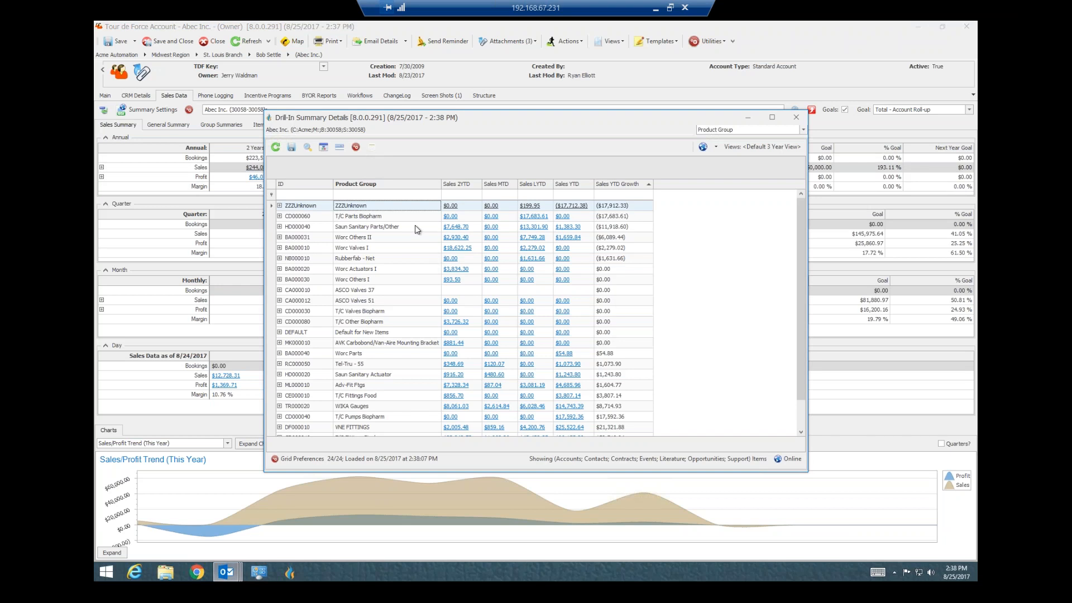
click(279, 226)
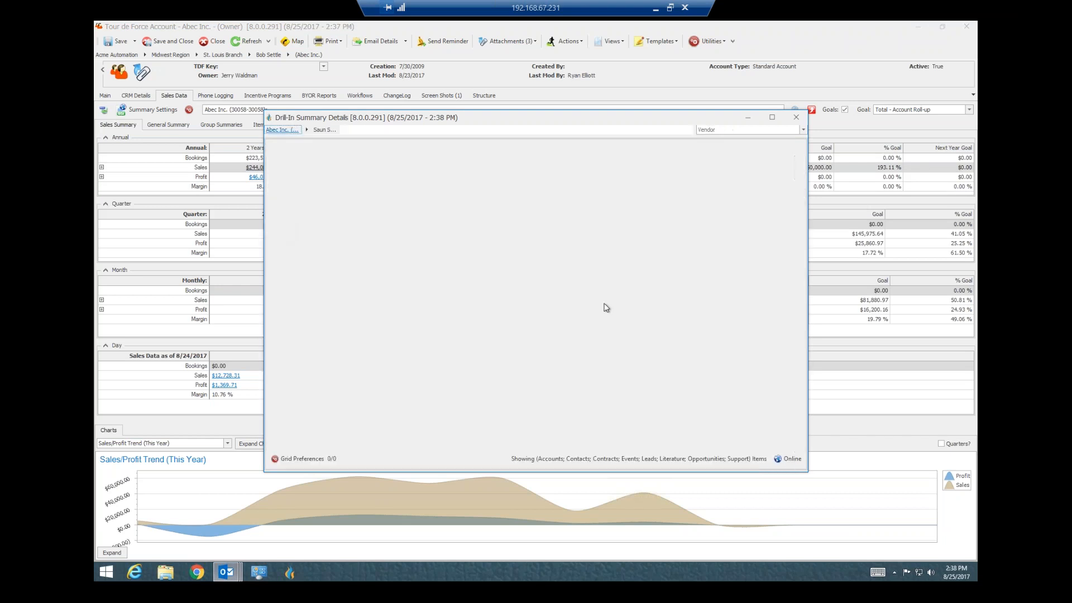
click(802, 130)
click(720, 177)
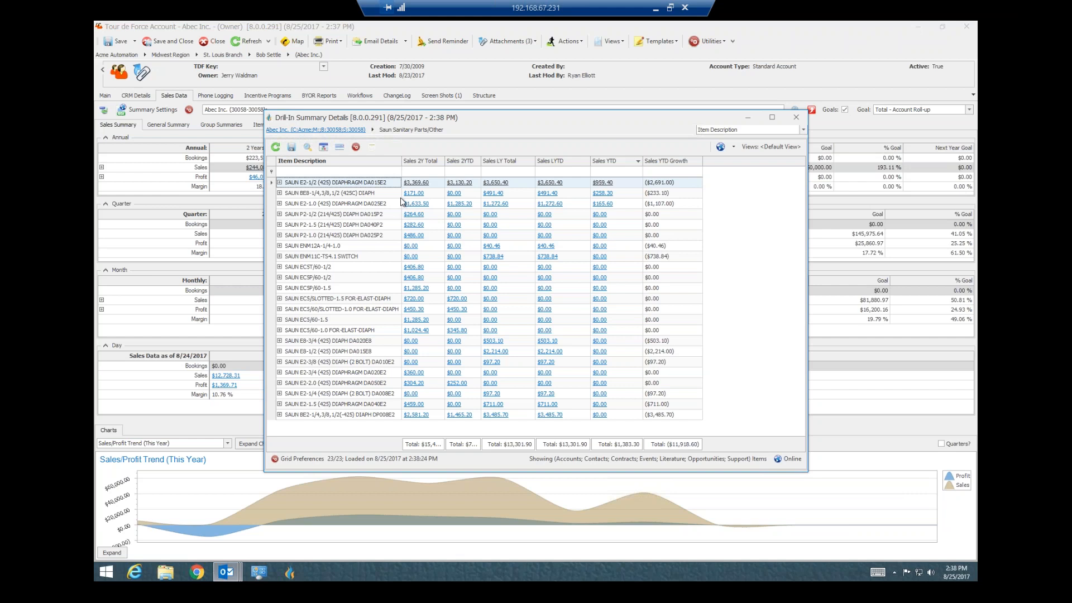
click(324, 146)
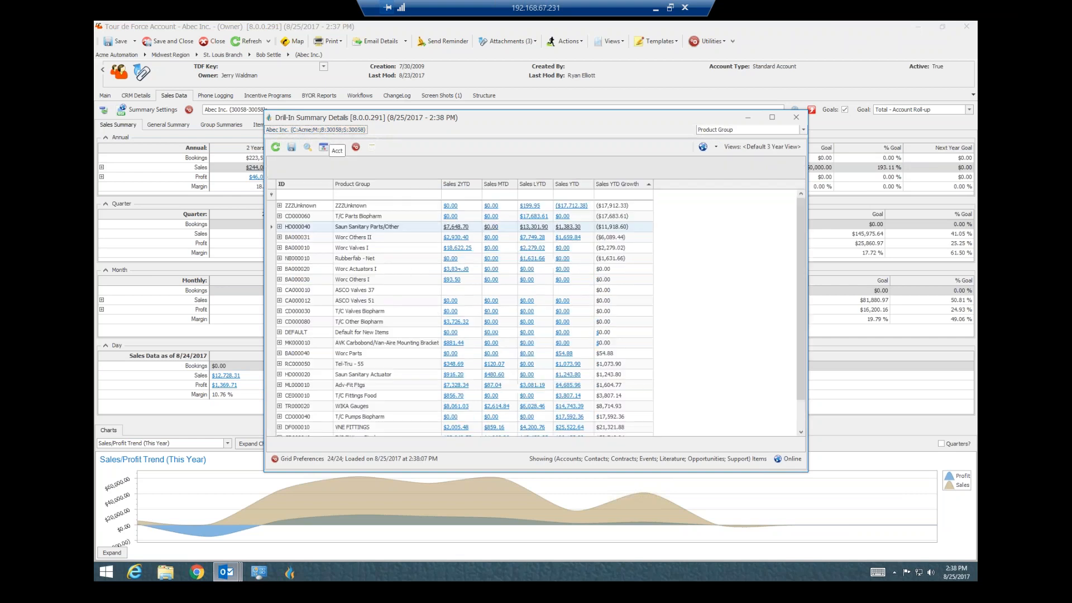
click(796, 117)
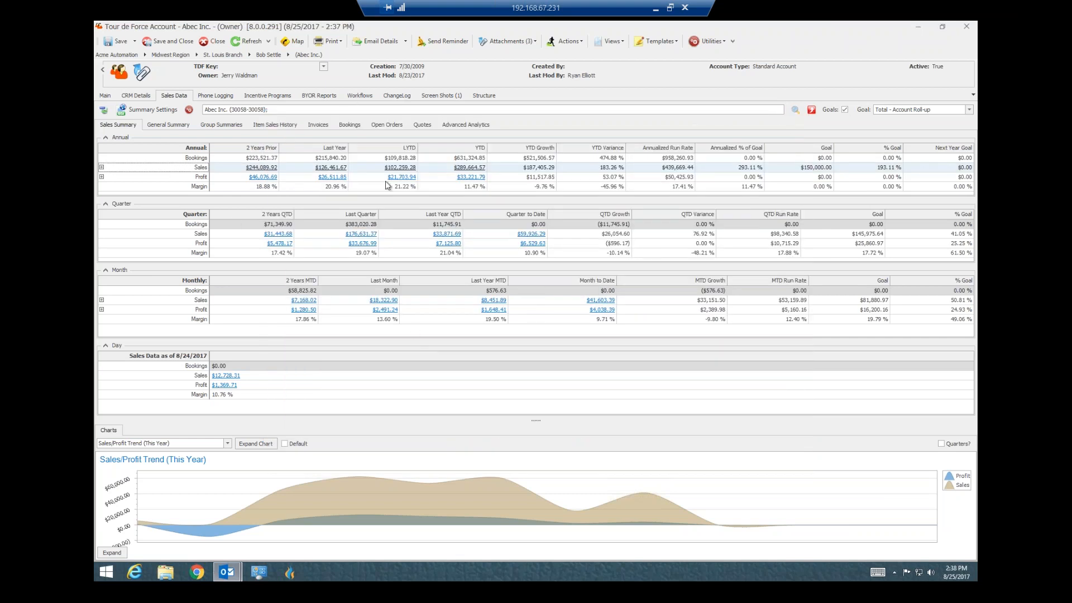
View Abec Inc.'s open orders, open the details of the 44-line order and close them again
click(385, 123)
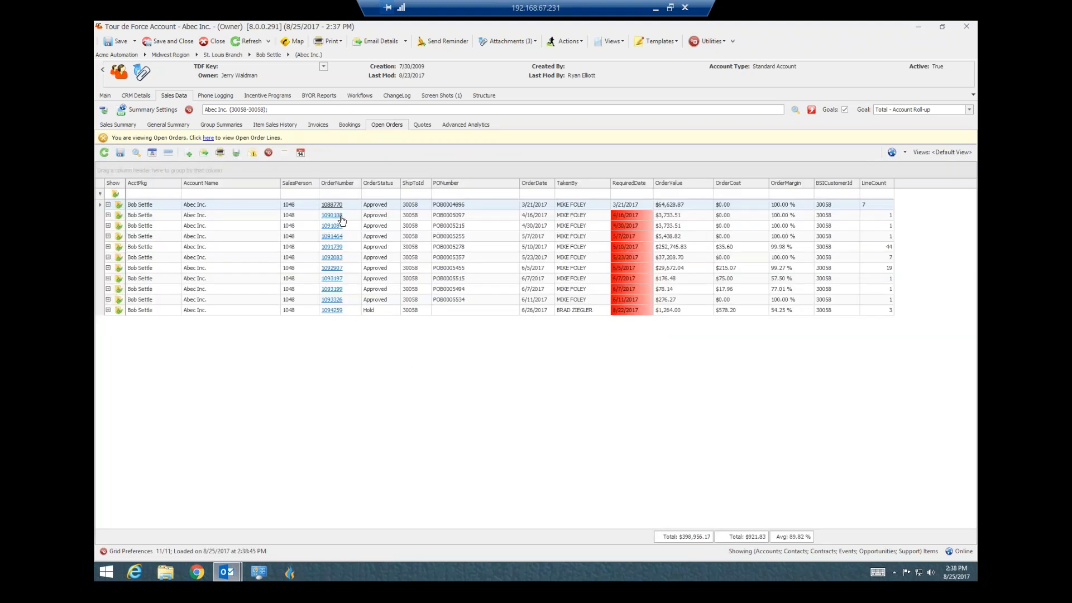
click(344, 247)
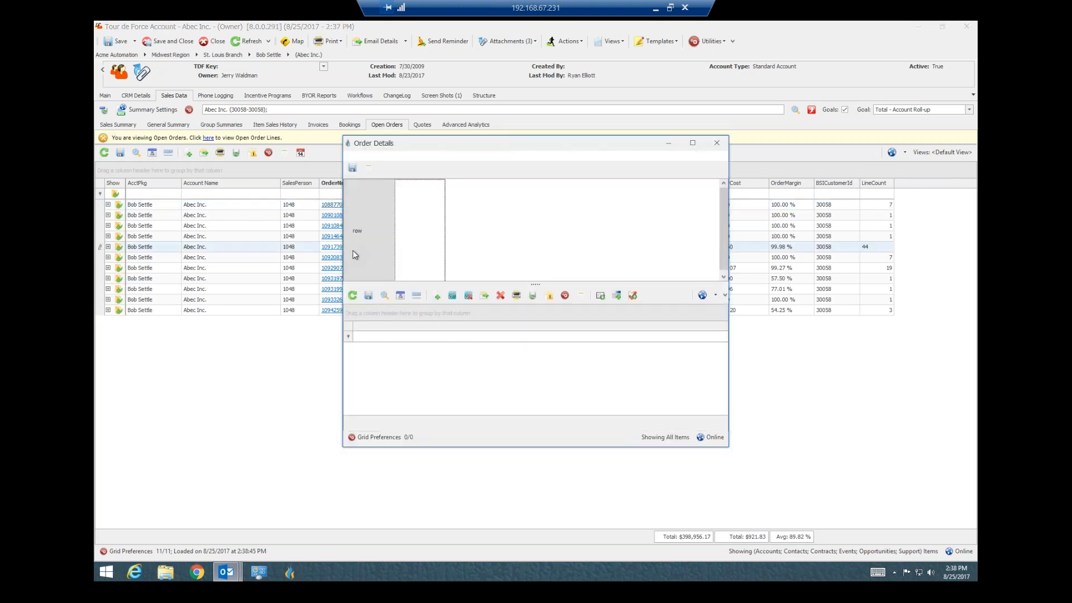
click(716, 143)
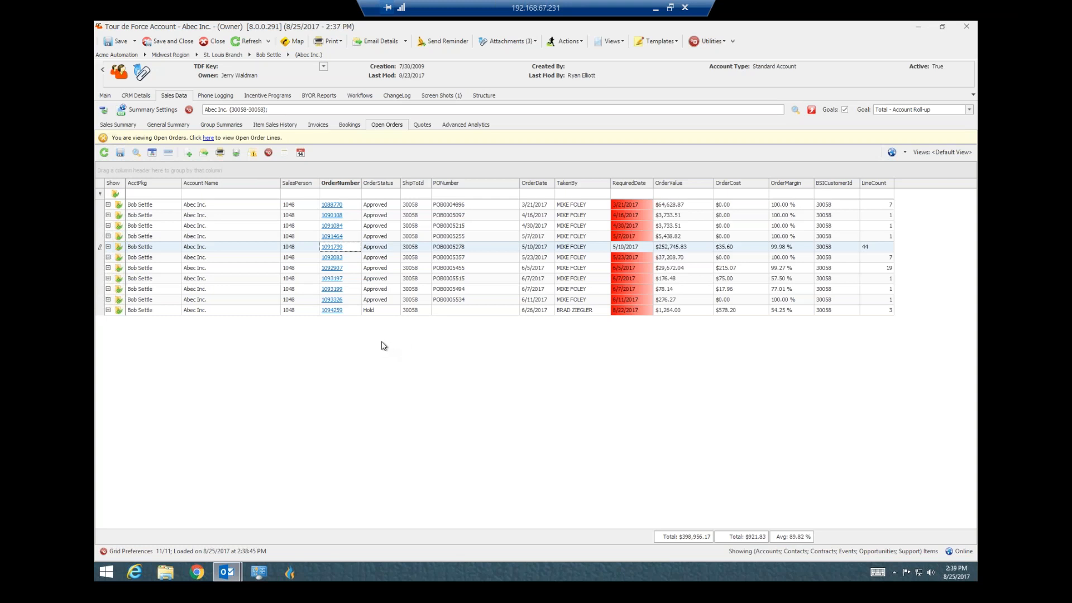
Review Abec Inc.'s Sales Summary and General Summary, and close the account record
click(117, 125)
click(168, 124)
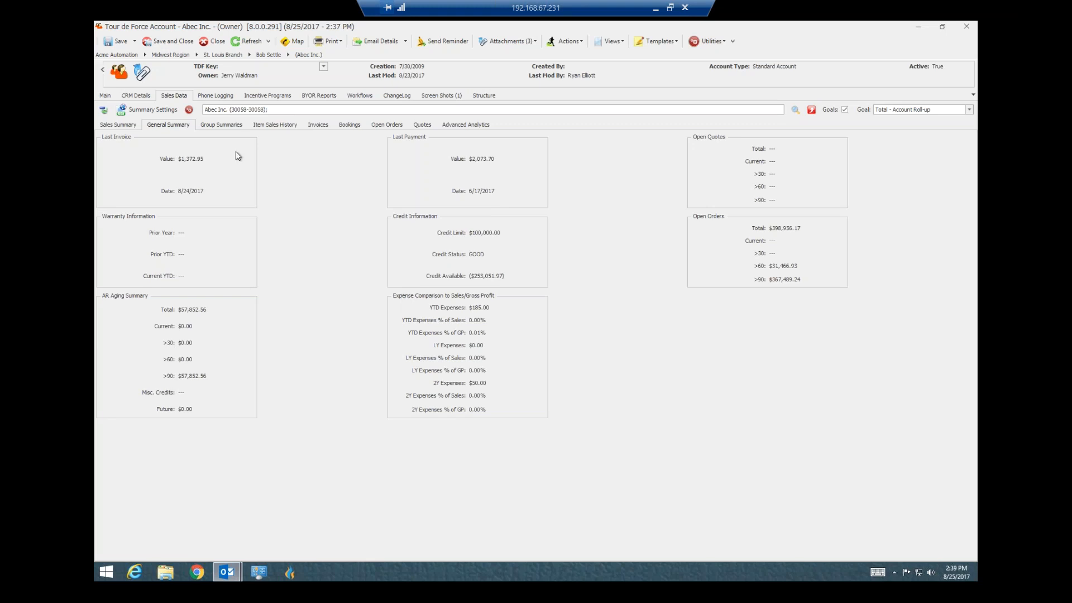
click(962, 28)
Select the inbox email about a new Performance Improvement resource, view the Emails linked to its contact and close that list
click(284, 234)
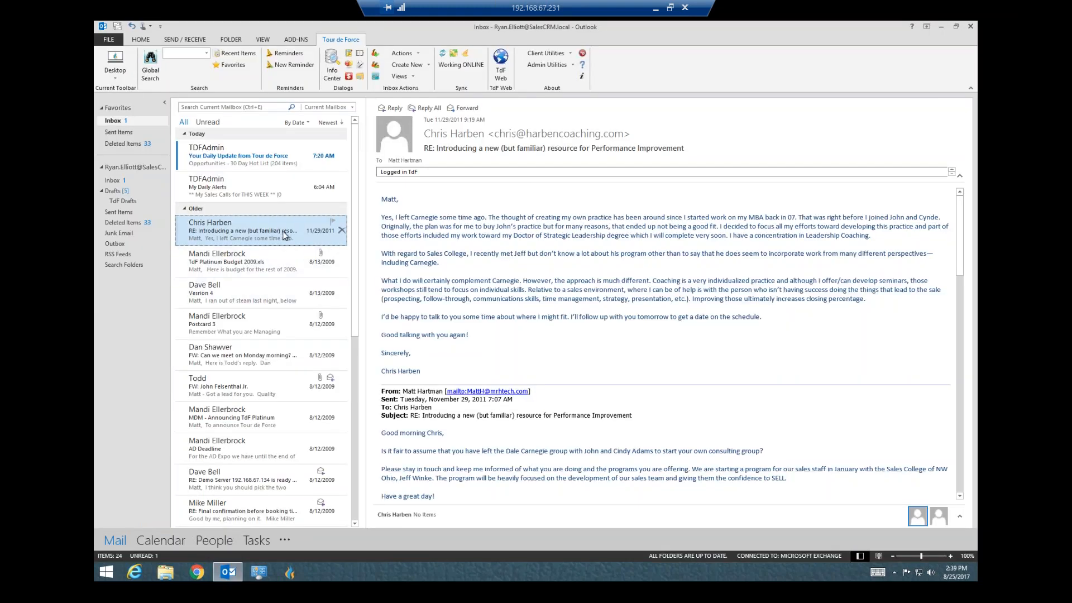
click(416, 77)
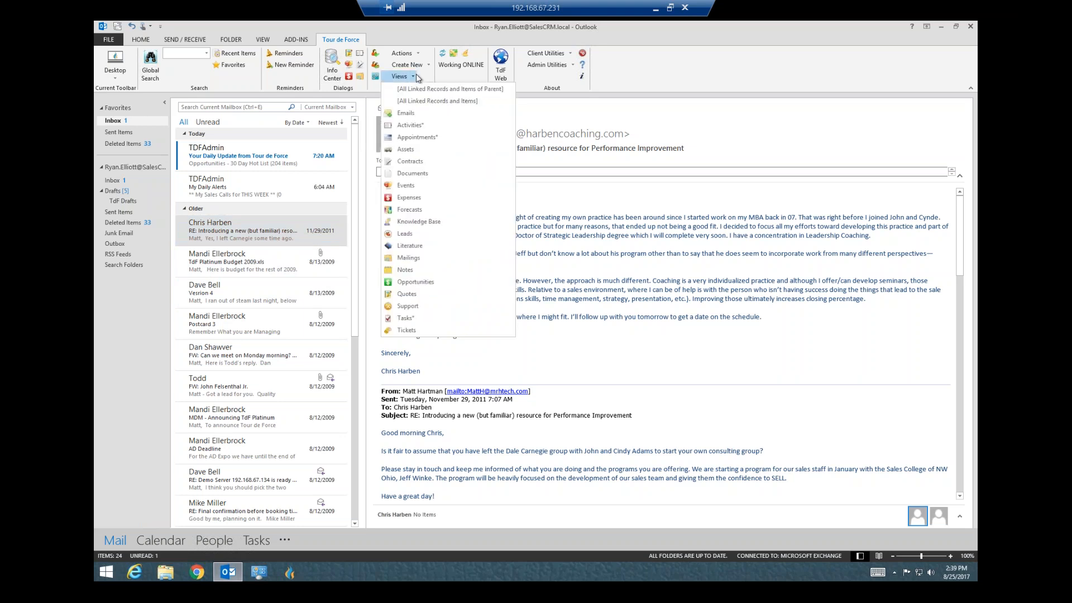
click(416, 113)
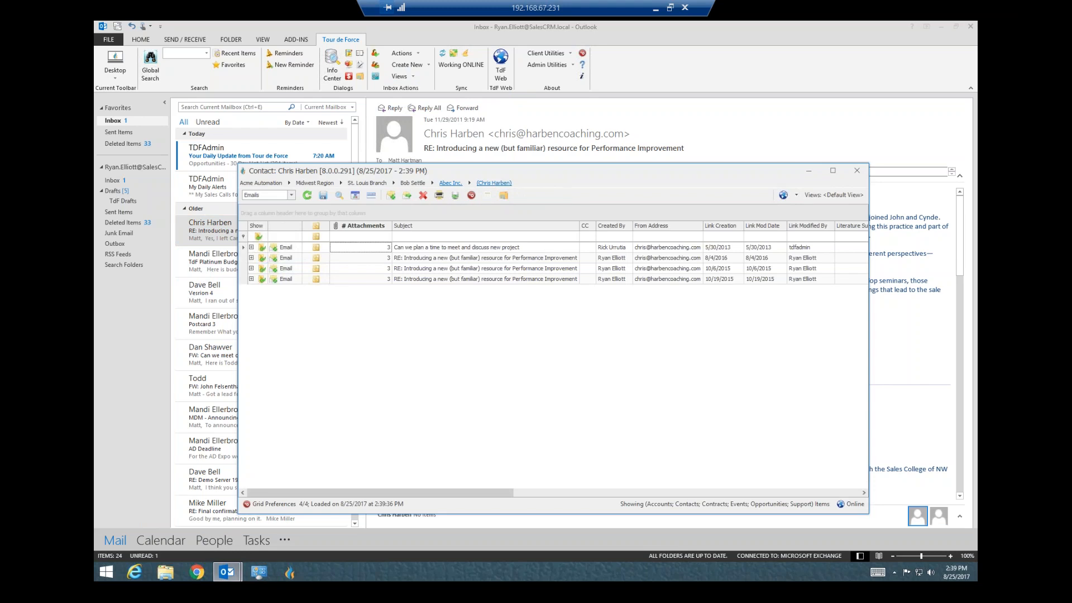
click(857, 171)
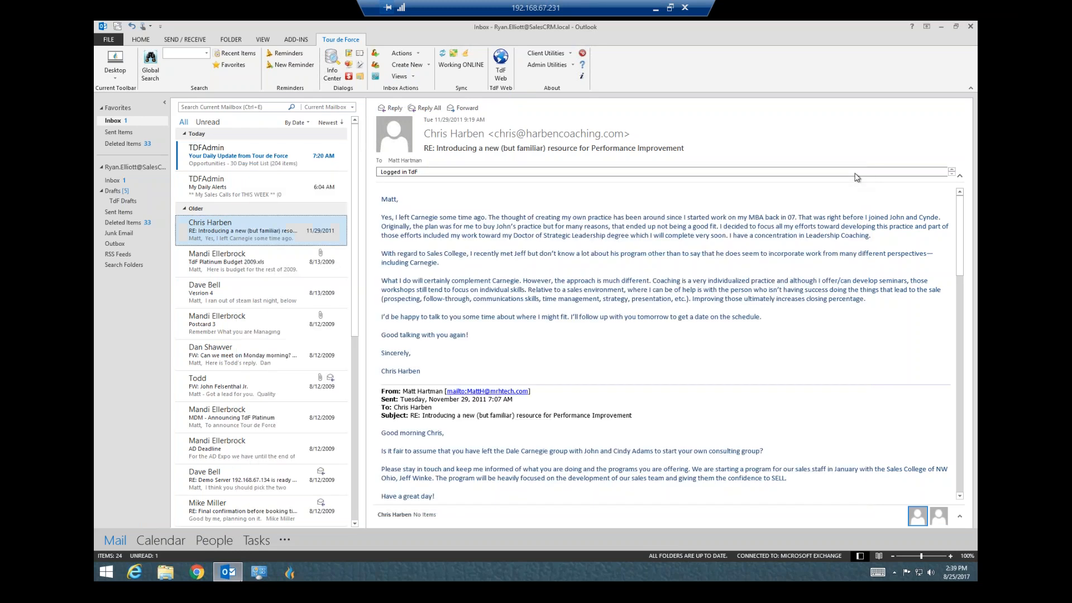
Open the Tour de Force Info Center, view the Executive Dashboard in the BYOR Viewer and show the Records categories
click(290, 572)
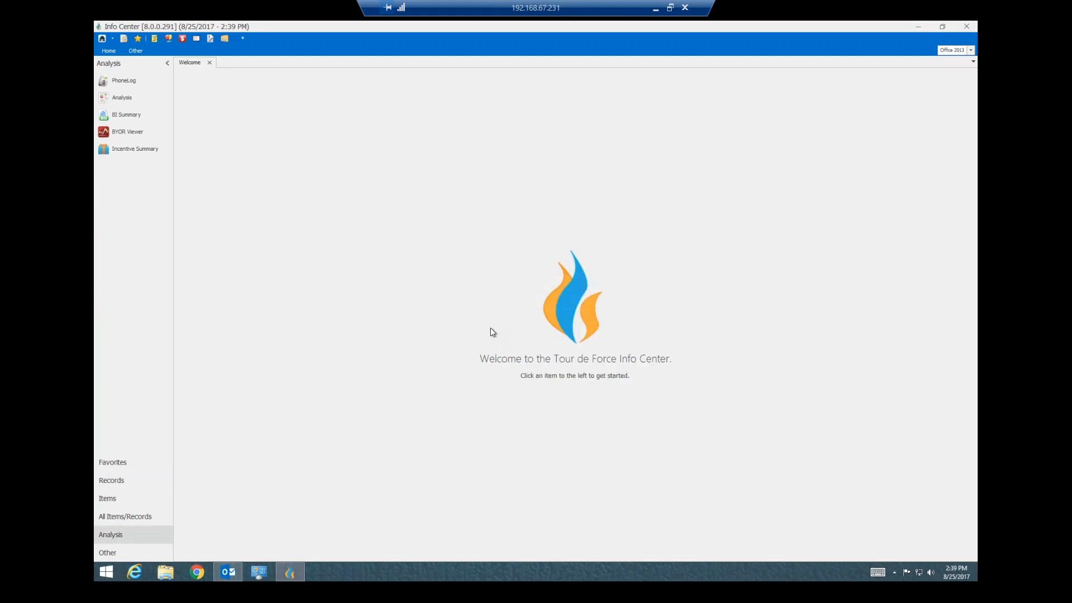
click(126, 134)
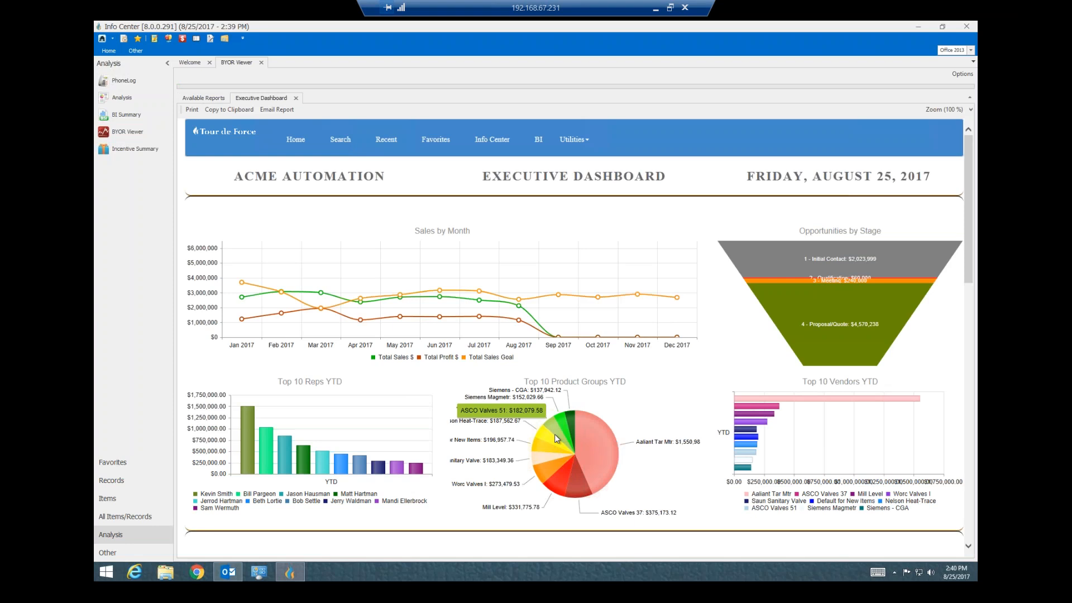
click(141, 480)
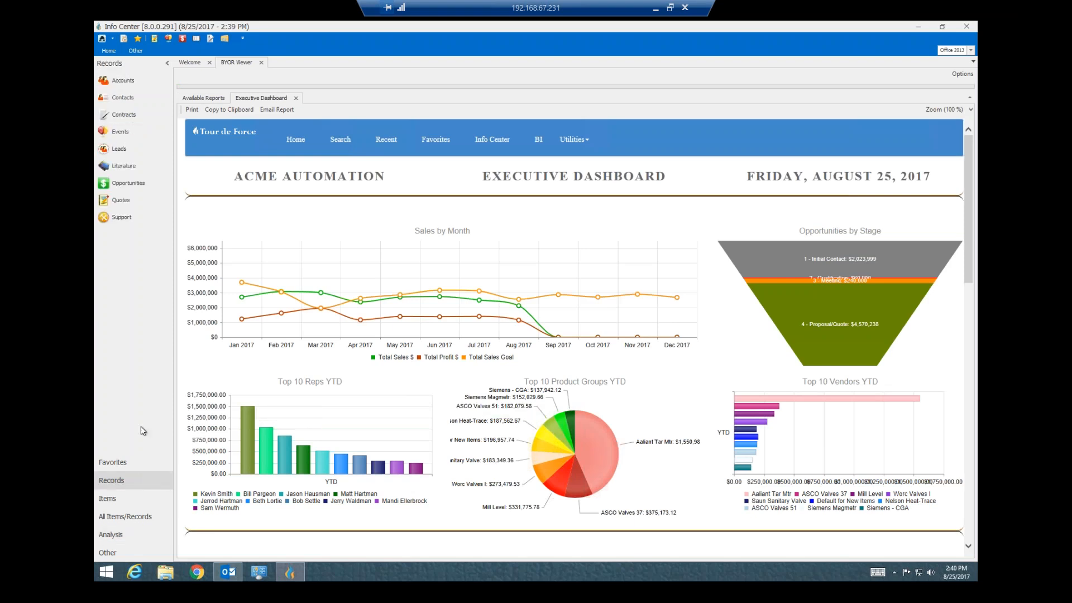
Open the Activities grid and apply the Activity - Last 7 Days view, followed by Activity by Rep - Last 90 days
click(140, 498)
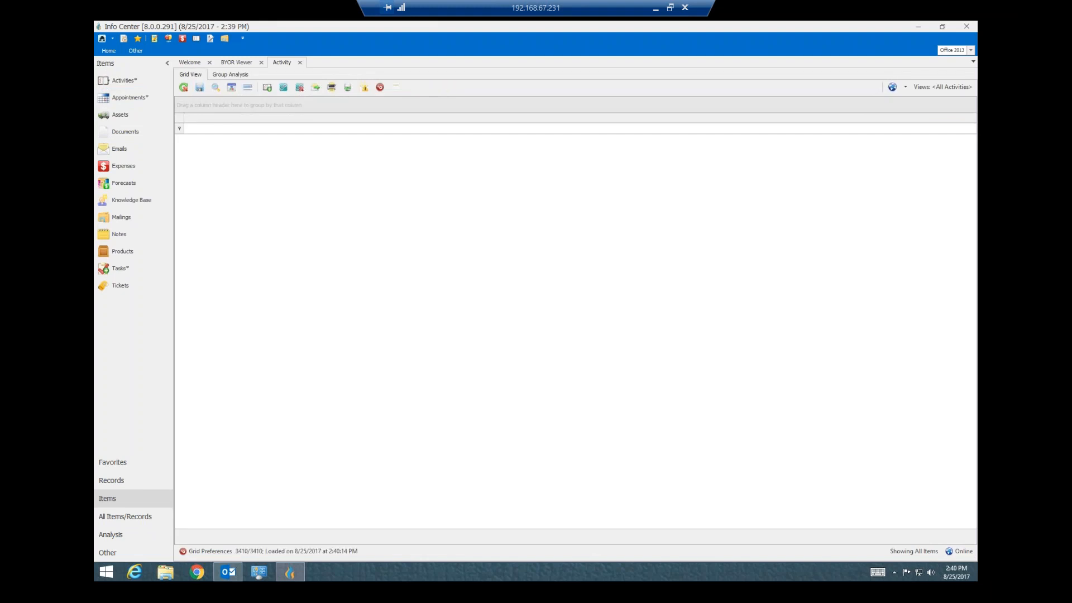
click(942, 87)
click(857, 151)
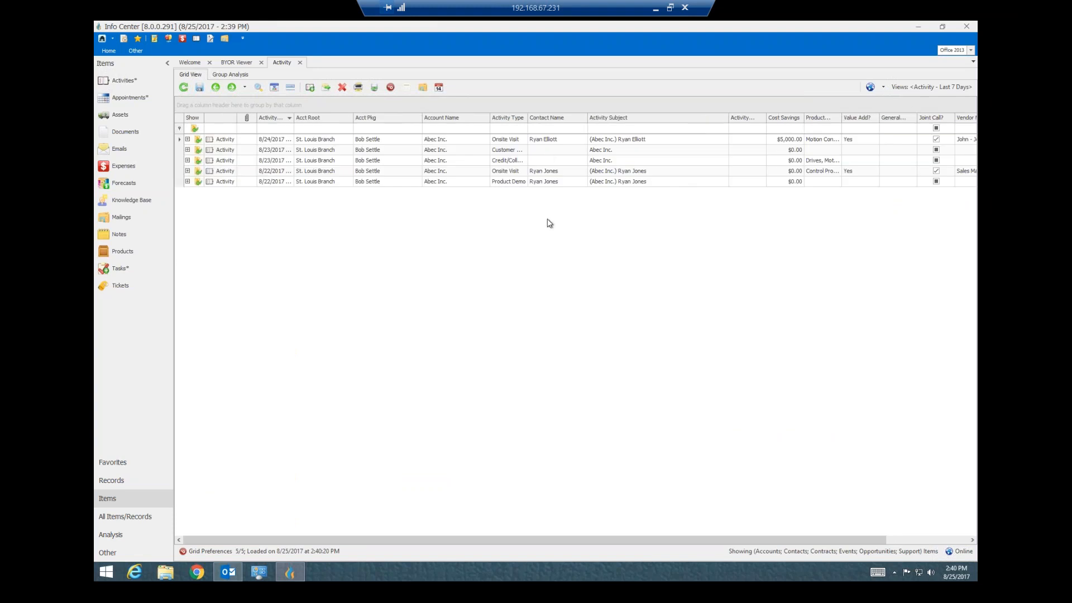
click(936, 87)
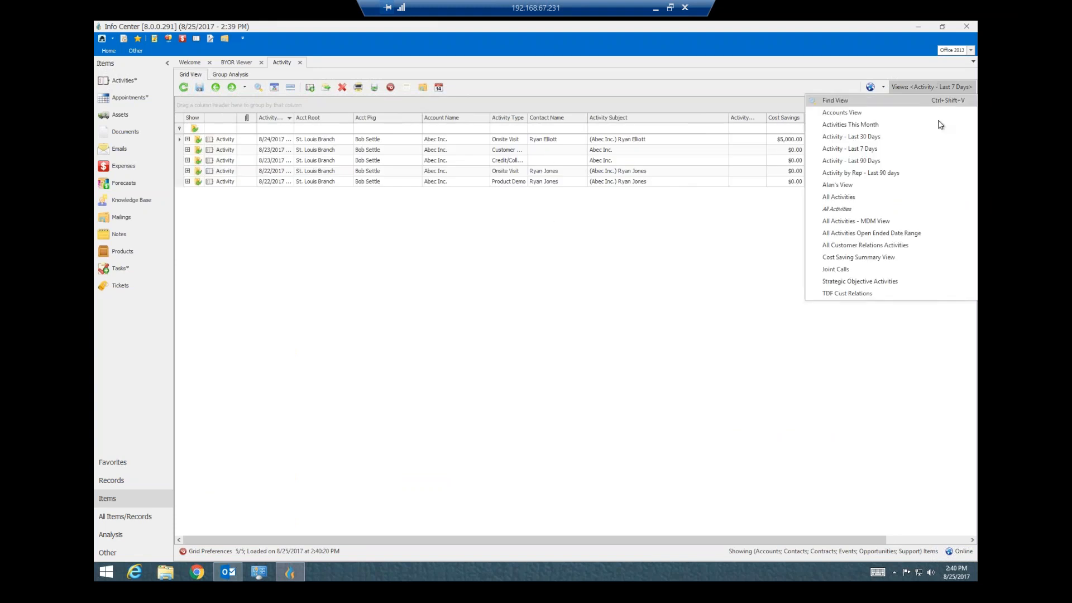
click(918, 174)
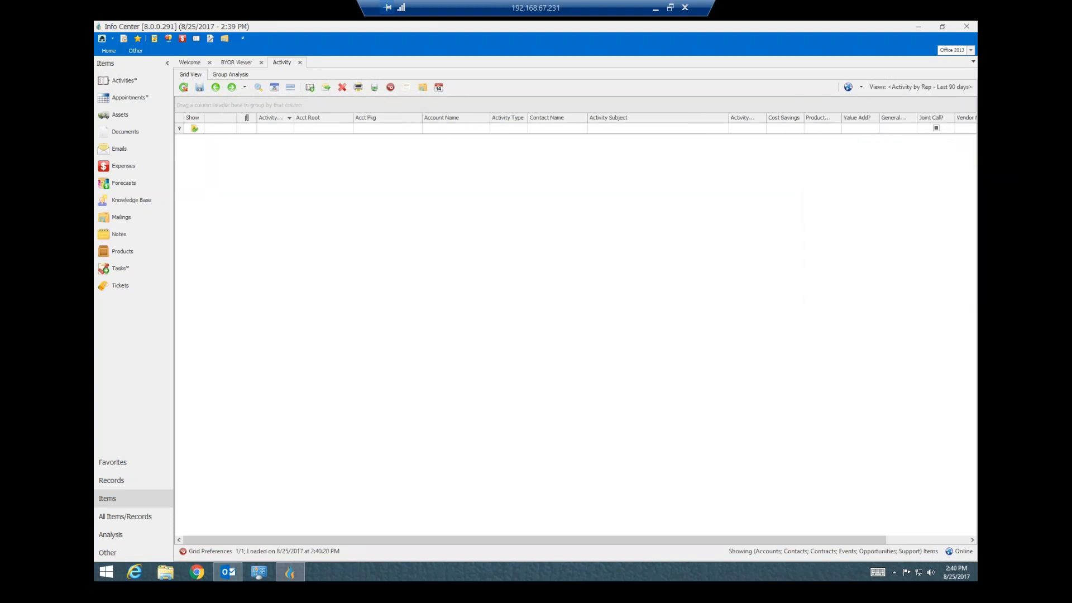
right_click(205, 106)
click(216, 114)
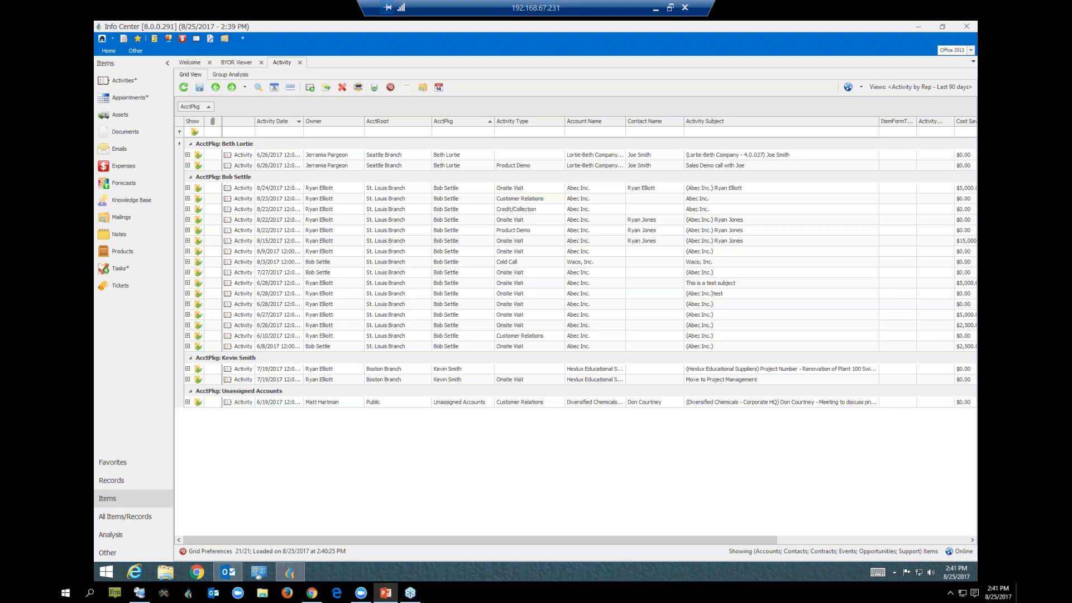
Switch to the PowerPoint presentation, go to the Questions & Next Steps slide and narrow the slide thumbnail pane
key(alt+Tab)
key(Down)
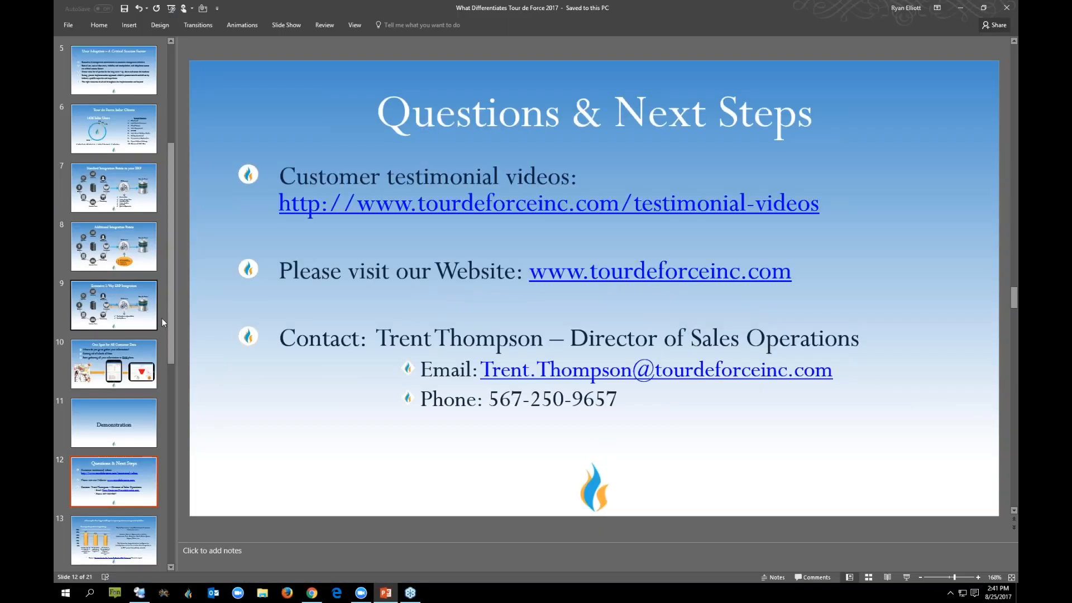
drag(171, 321, 89, 321)
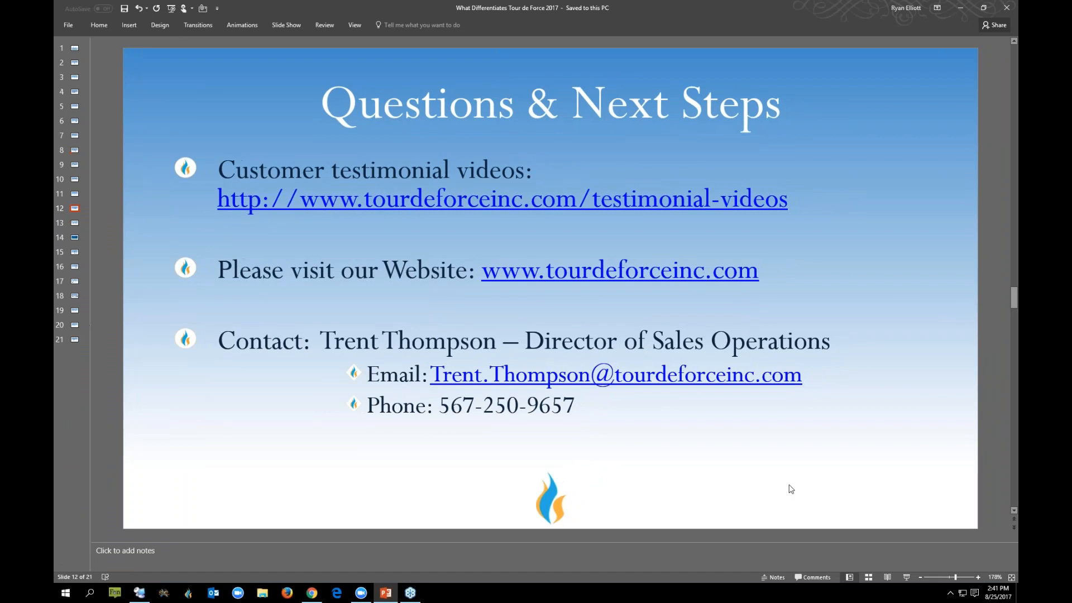